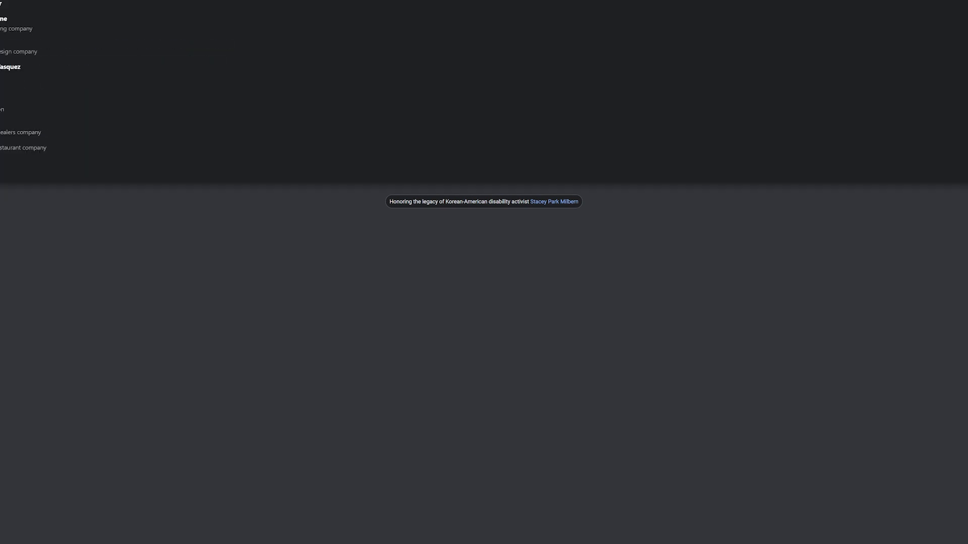
Search the web for "cakewalk by bandlab", open its product page and download the BandLab Assistant
{"action": "type", "text": "cakewalk by"}
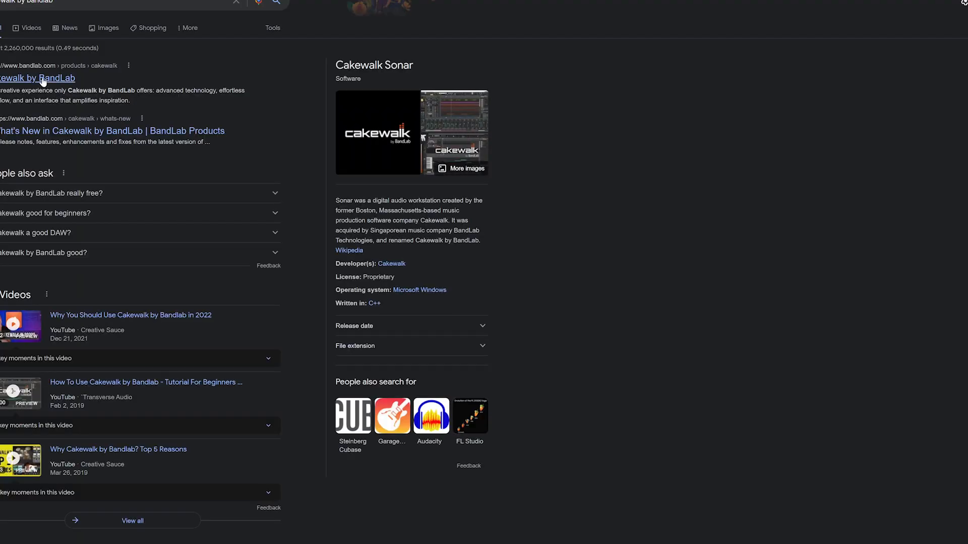
{"action": "left_click", "coordinate": [43, 79]}
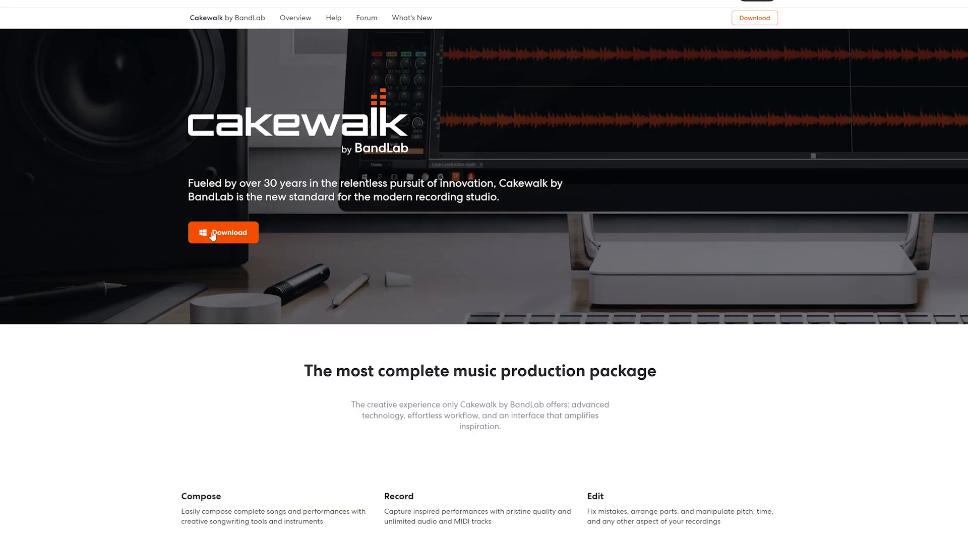
{"action": "left_click", "coordinate": [214, 236]}
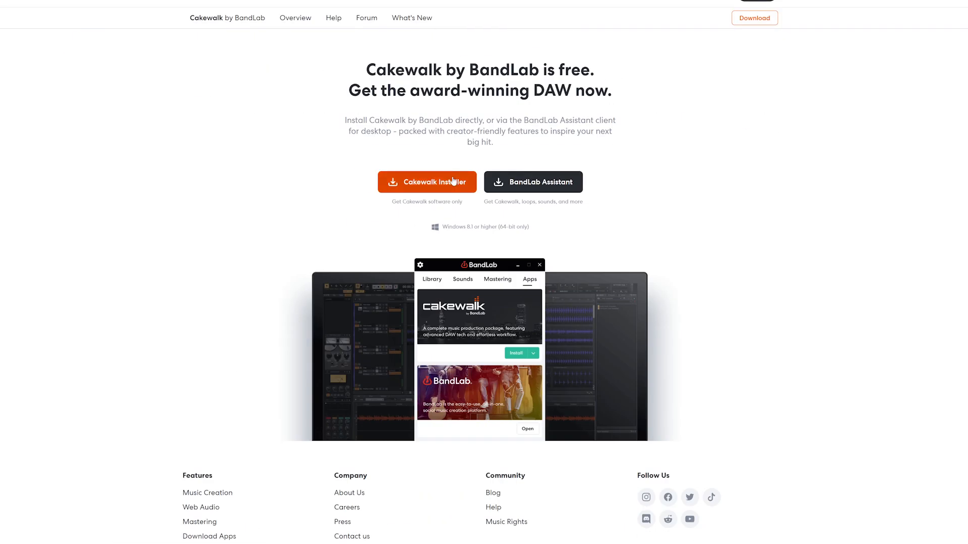
{"action": "left_click", "coordinate": [539, 185]}
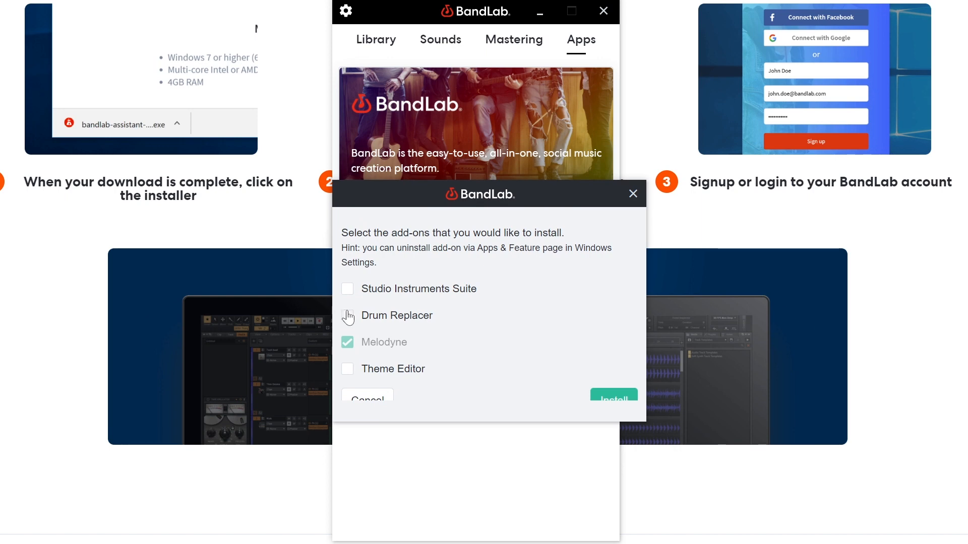
Install Cakewalk with the Studio Instruments Suite, Drum Replacer and Melodyne add-ons
{"action": "left_click", "coordinate": [347, 291]}
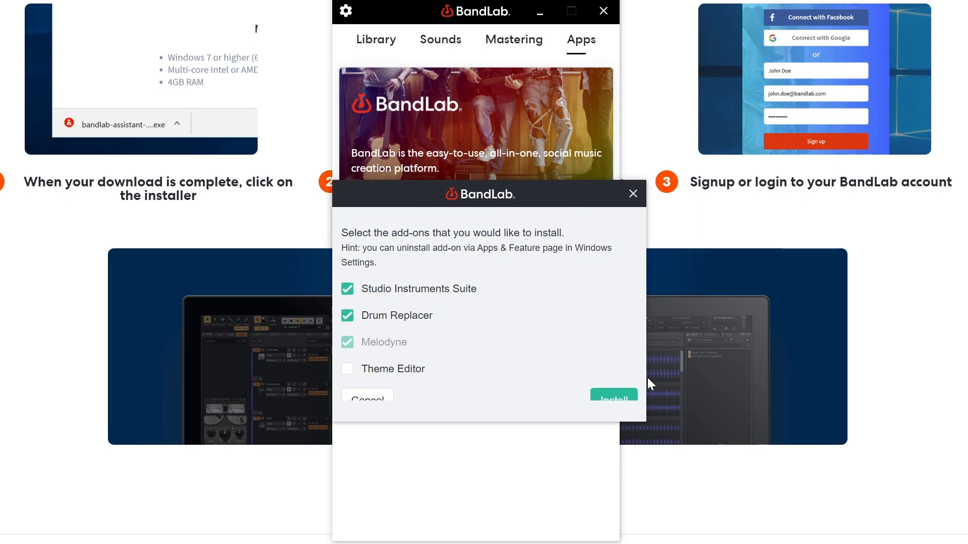
{"action": "left_click", "coordinate": [609, 396]}
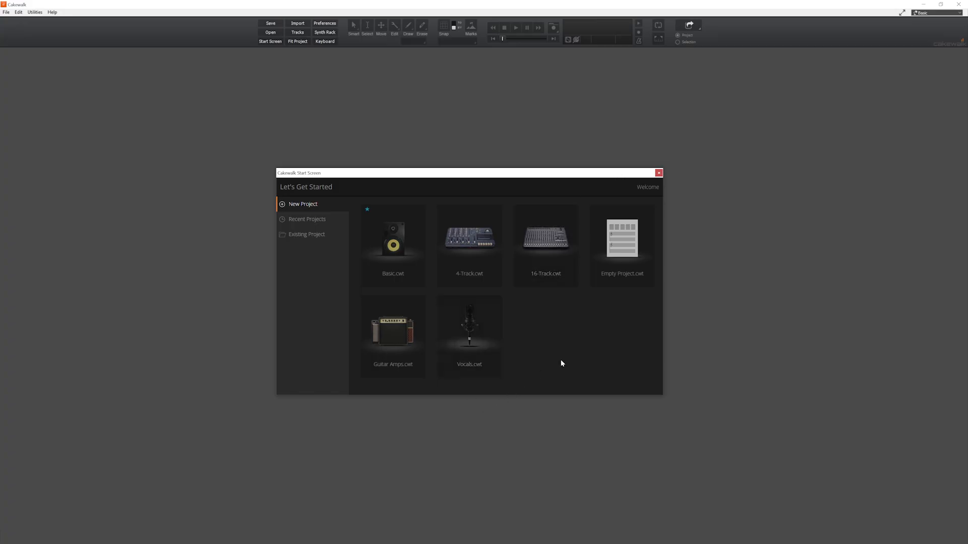
Create a project from the Empty Project template and set the audio driver mode to ASIO in the preferences
{"action": "left_click", "coordinate": [611, 278]}
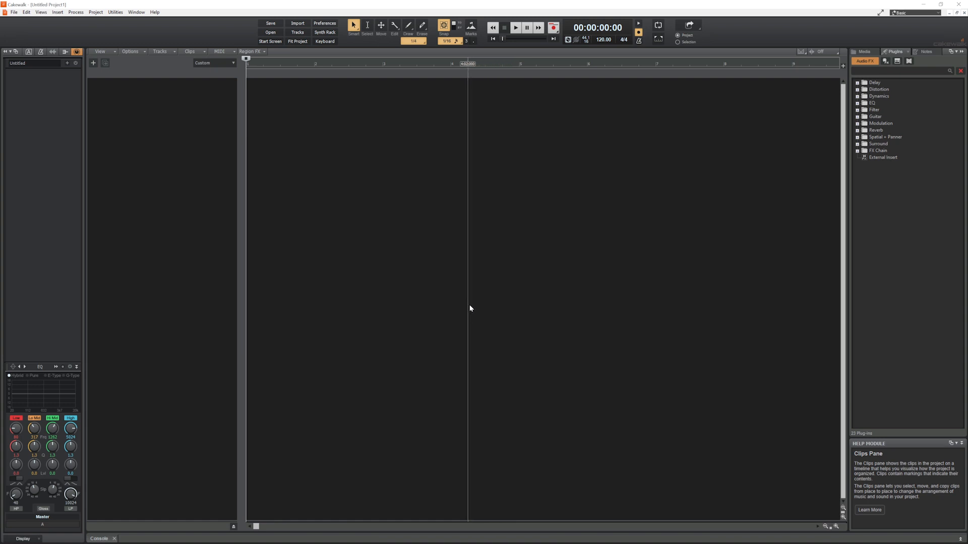
{"action": "left_click", "coordinate": [28, 12]}
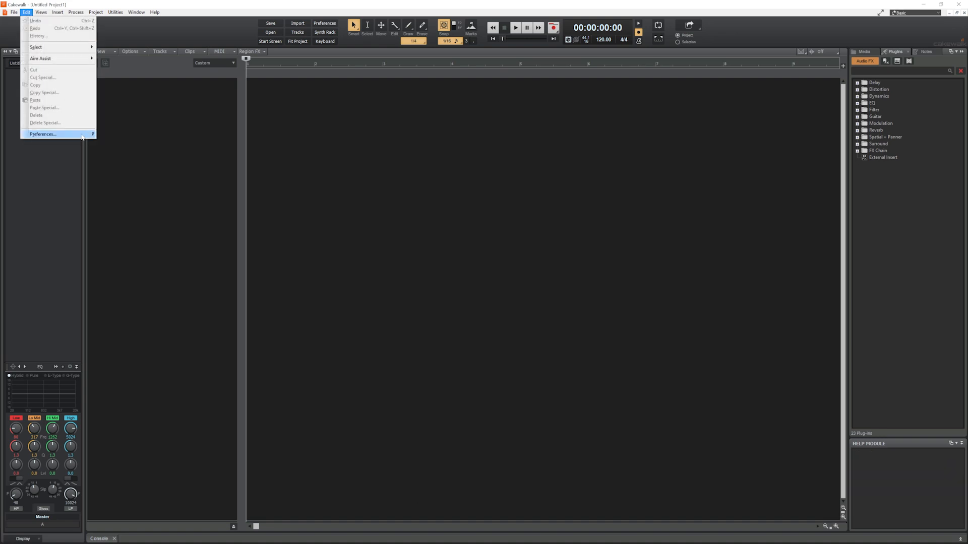
{"action": "left_click", "coordinate": [45, 136]}
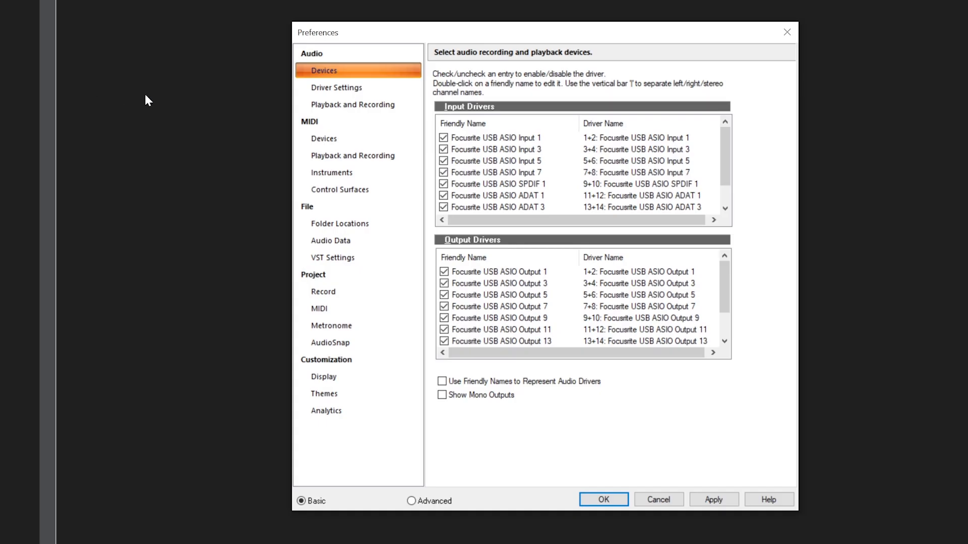
{"action": "left_click", "coordinate": [324, 88]}
{"action": "left_click", "coordinate": [353, 105]}
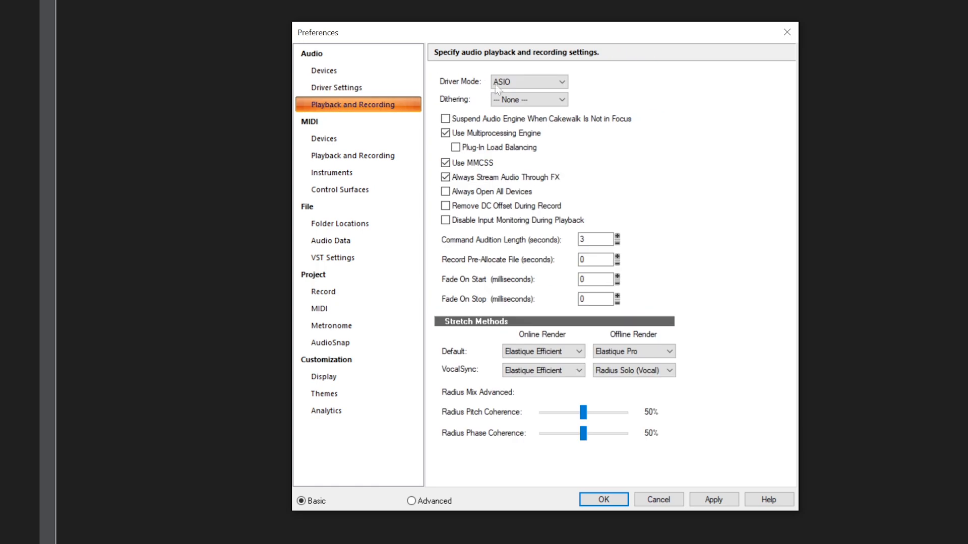
{"action": "left_click", "coordinate": [499, 82]}
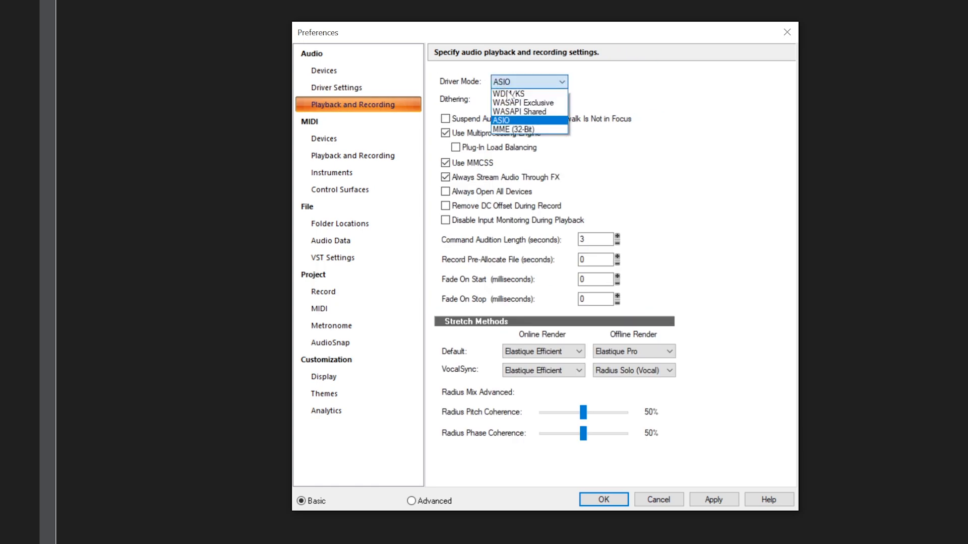
{"action": "left_click", "coordinate": [505, 121]}
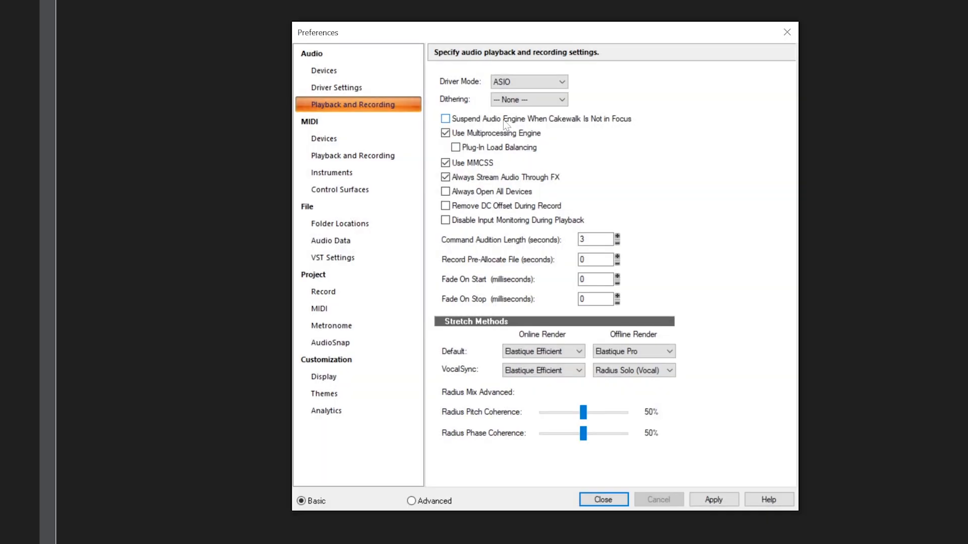
Check the enabled audio input and output drivers and apply the audio device preferences
{"action": "left_click", "coordinate": [330, 74]}
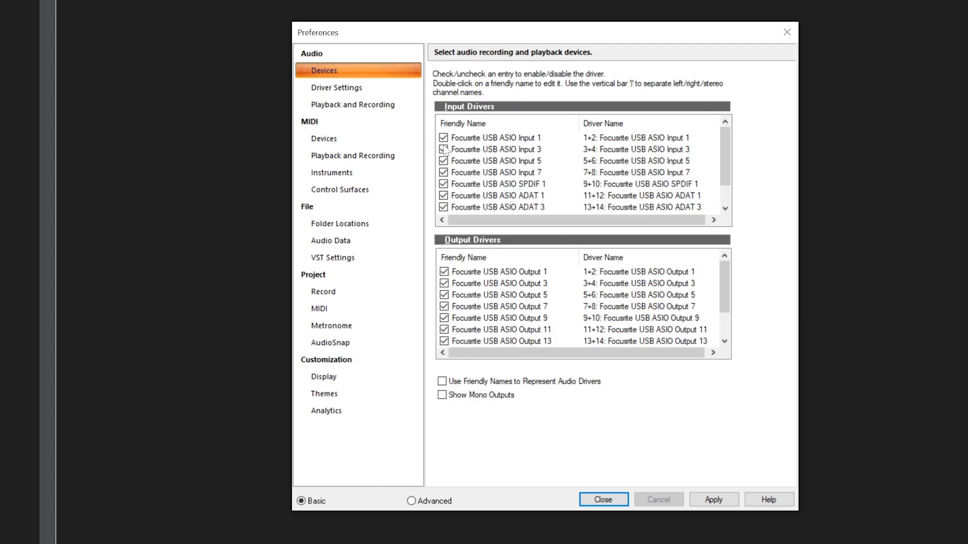
{"action": "scroll", "coordinate": [723, 176], "scroll_direction": "down", "scroll_amount": 1}
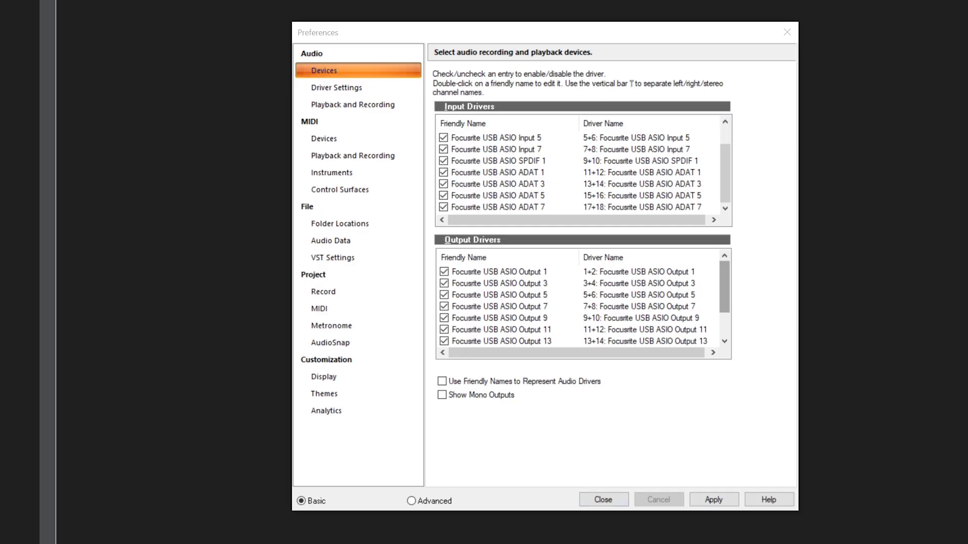
{"action": "left_click", "coordinate": [713, 499]}
{"action": "left_click", "coordinate": [594, 499]}
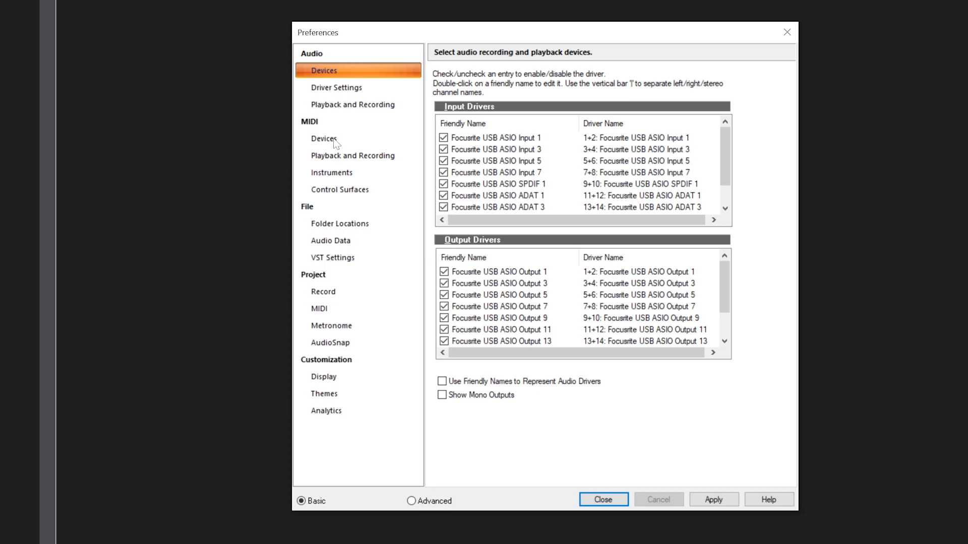
Review the MIDI input and output devices and the VST scan settings, and close the preferences
{"action": "left_click", "coordinate": [335, 141]}
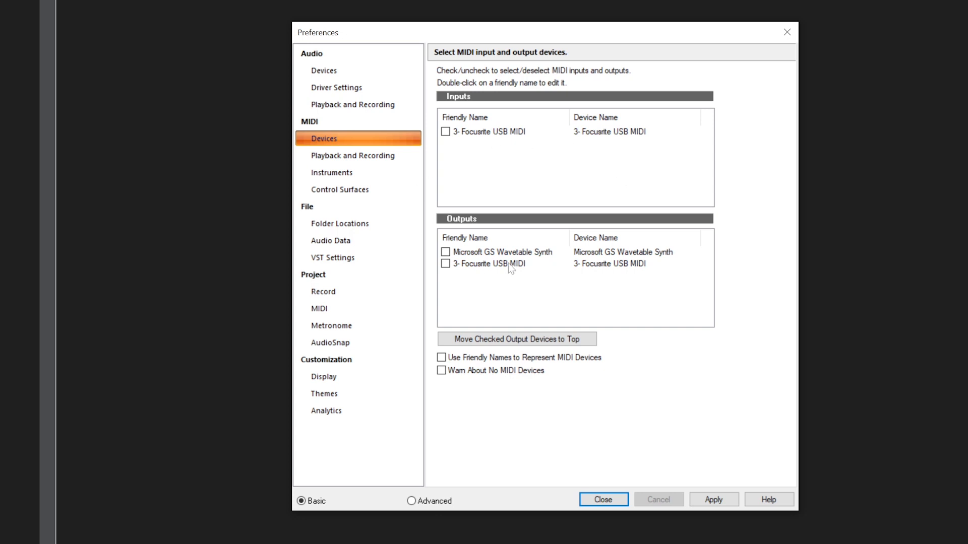
{"action": "left_click", "coordinate": [339, 260]}
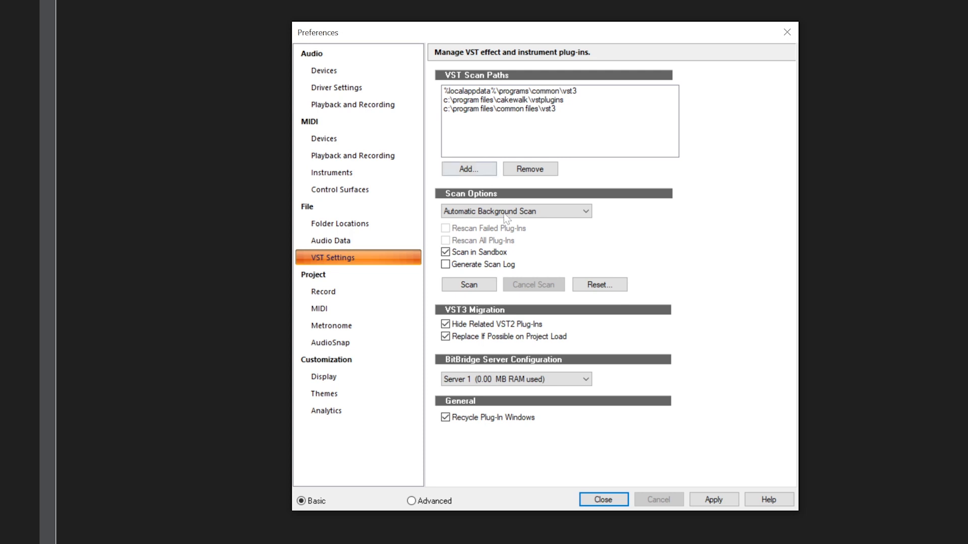
{"action": "left_click", "coordinate": [591, 500]}
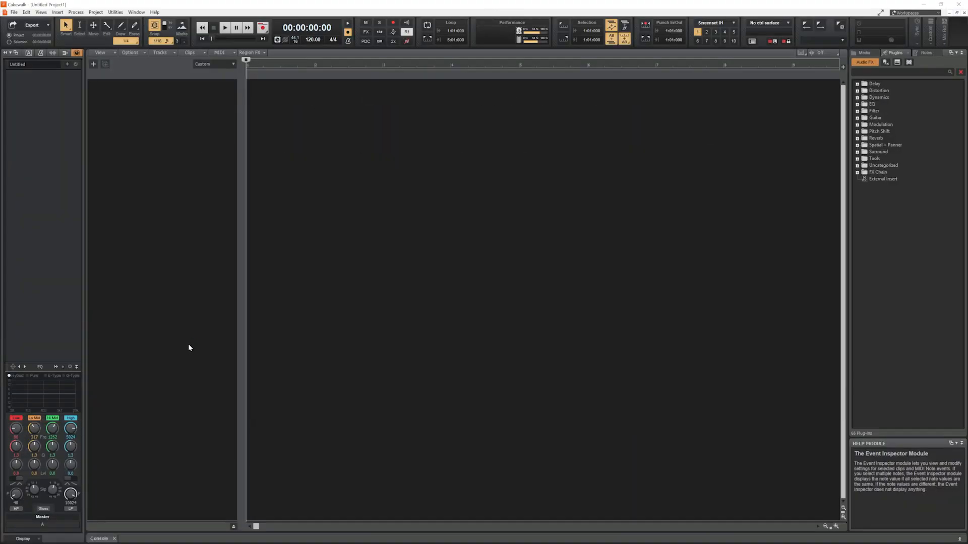
Try out the Advanced, Arranger, Basic and Make Beats workspace layouts
{"action": "left_click", "coordinate": [911, 13]}
{"action": "left_click", "coordinate": [896, 31]}
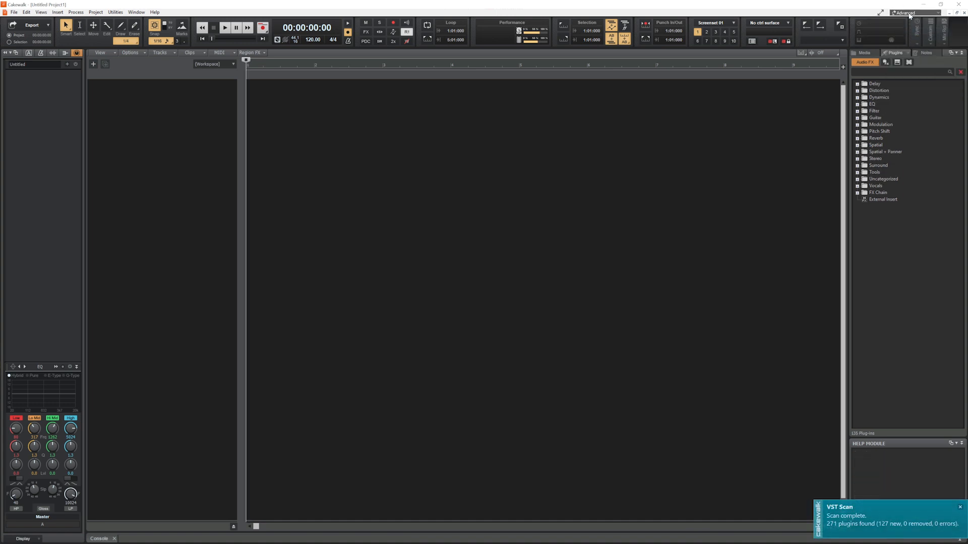
{"action": "left_click", "coordinate": [911, 13]}
{"action": "left_click", "coordinate": [894, 39]}
{"action": "left_click", "coordinate": [910, 13]}
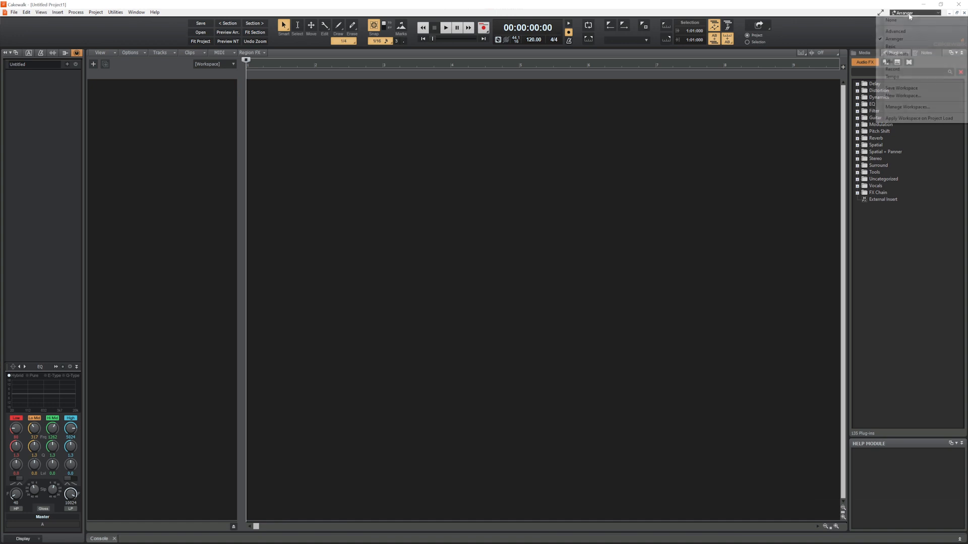
{"action": "left_click", "coordinate": [902, 46]}
{"action": "left_click", "coordinate": [910, 13]}
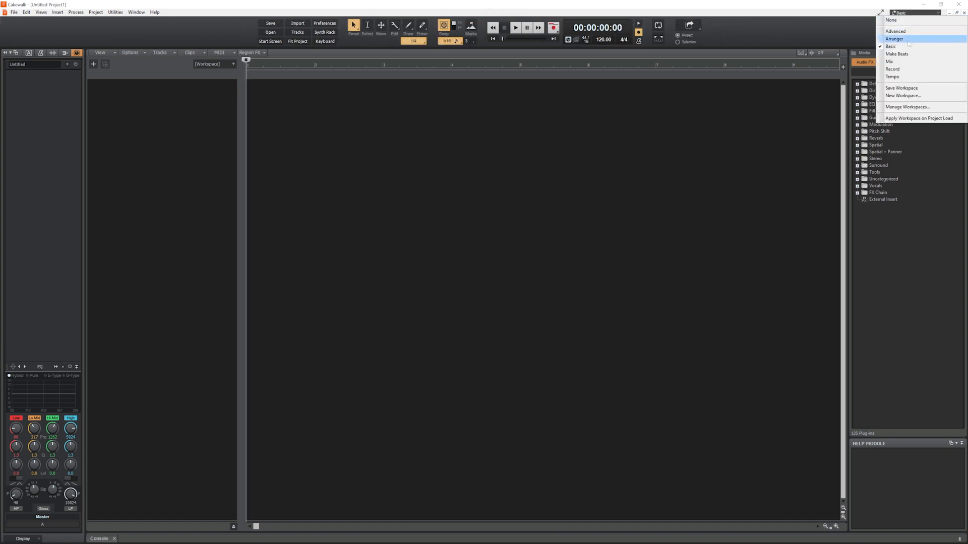
{"action": "left_click", "coordinate": [897, 54]}
{"action": "left_click", "coordinate": [911, 12]}
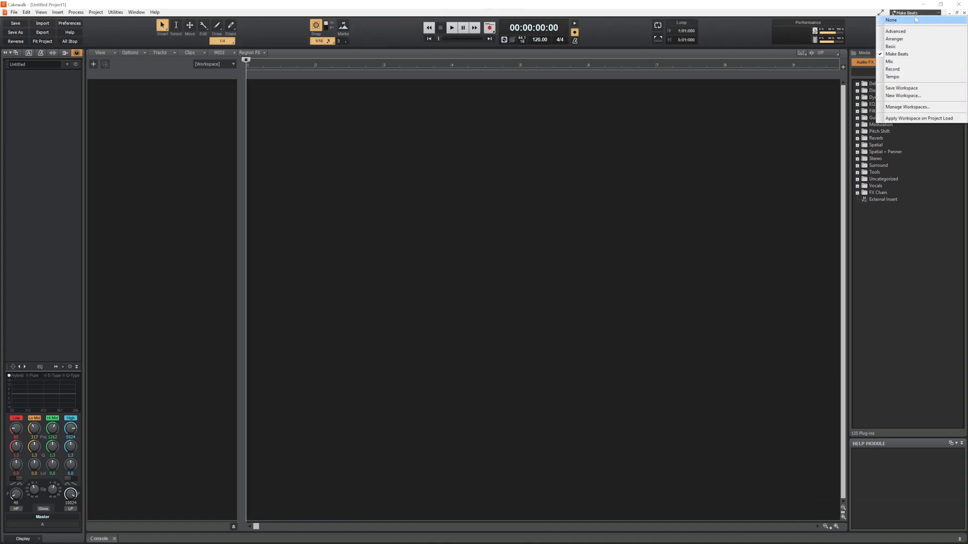
{"action": "left_click", "coordinate": [895, 31]}
Switch the workspace to Basic
{"action": "left_click", "coordinate": [911, 12]}
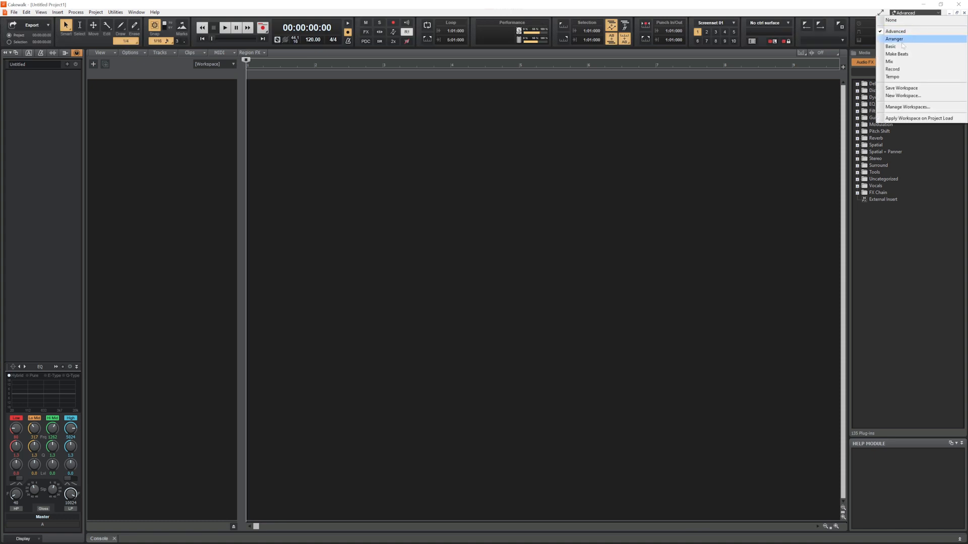
{"action": "left_click", "coordinate": [902, 47]}
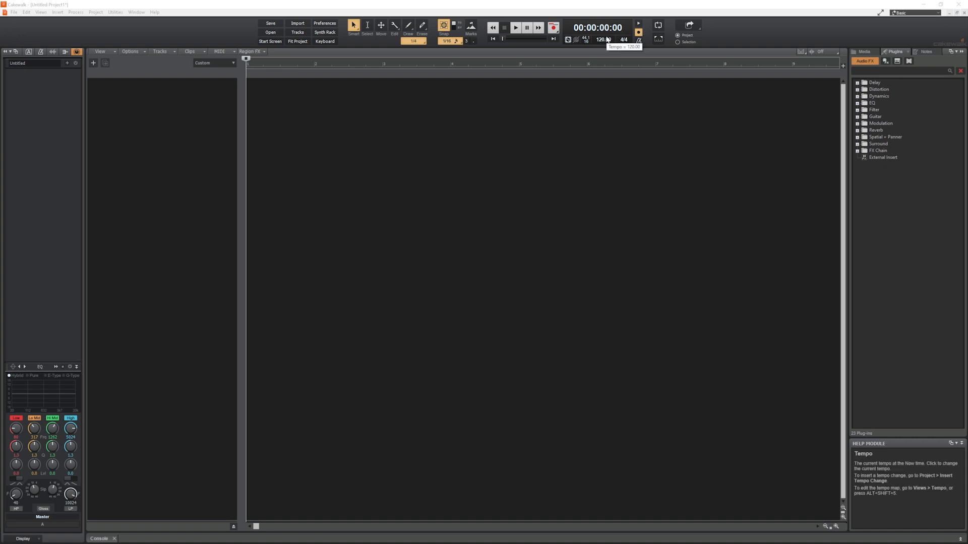
Try the metronome toggles for playback and recording
{"action": "left_click", "coordinate": [638, 24]}
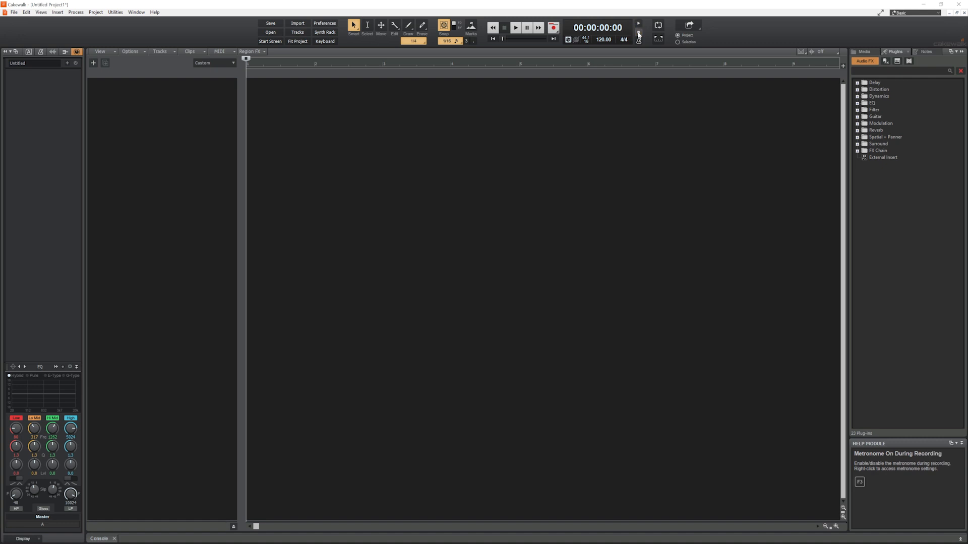
{"action": "left_click", "coordinate": [638, 33]}
{"action": "left_click", "coordinate": [638, 33]}
{"action": "left_click", "coordinate": [638, 33]}
Set the project tempo to 128 and accept a 4/4 meter with key signature C at measure 1
{"action": "left_click", "coordinate": [602, 40]}
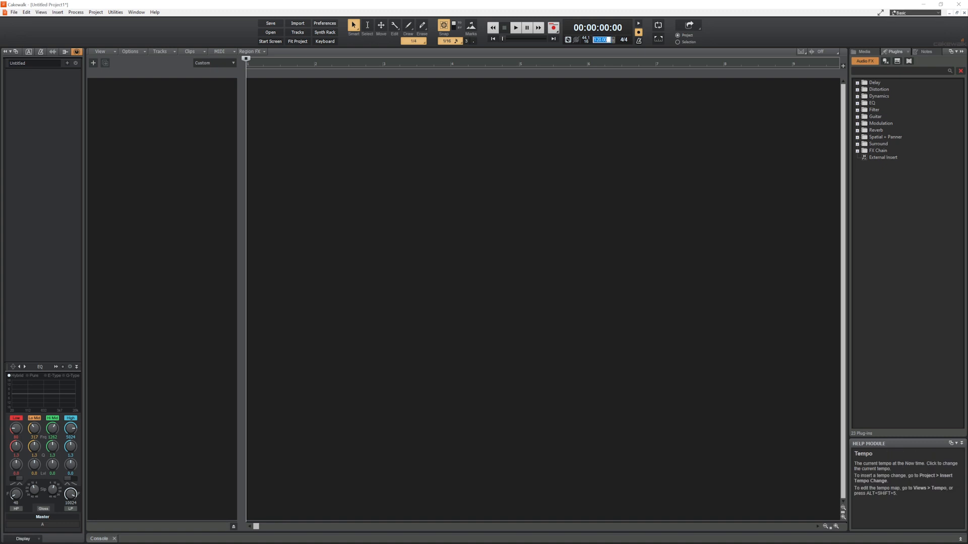
{"action": "type", "text": "128"}
{"action": "key", "text": "Return"}
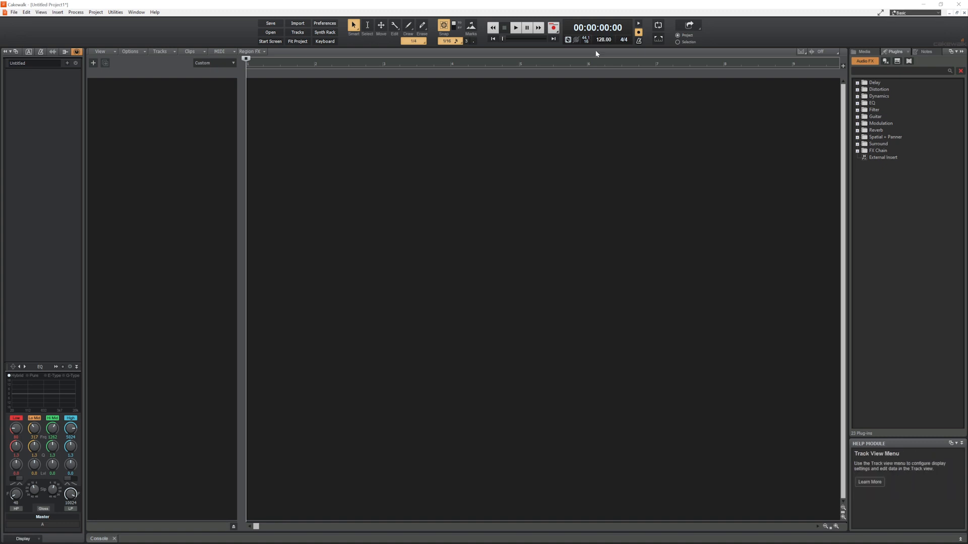
{"action": "left_click", "coordinate": [624, 41]}
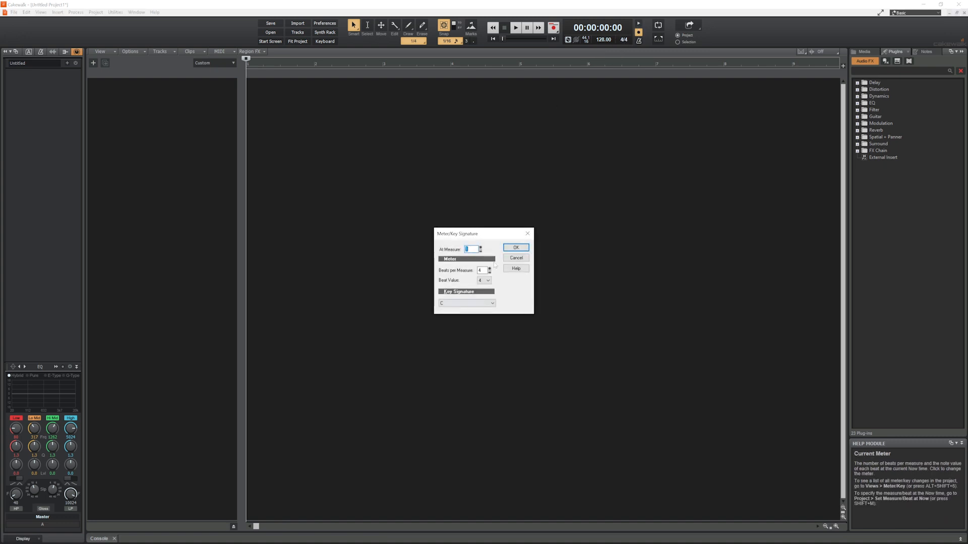
{"action": "left_click", "coordinate": [515, 247]}
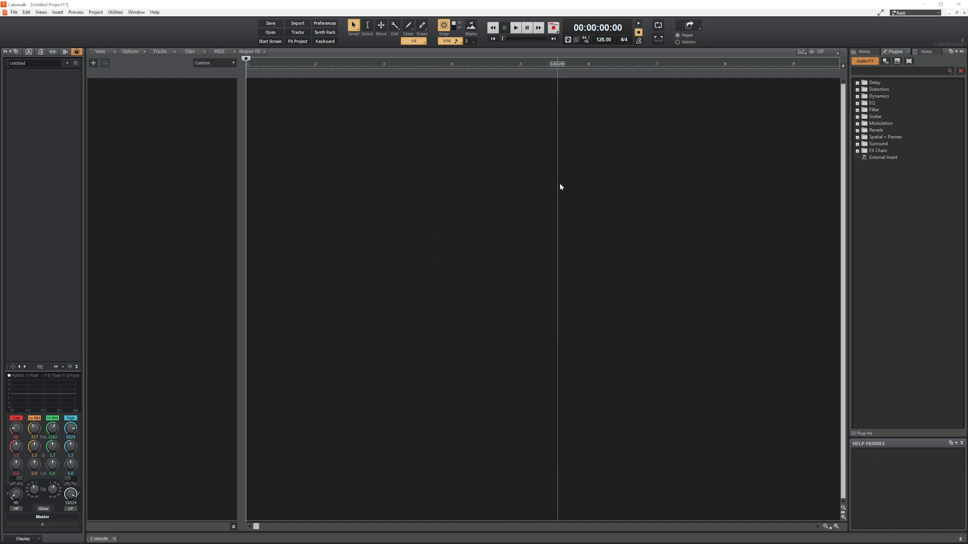
Review the metronome's record count-in, beat subdivision and sound settings in the preferences
{"action": "left_click", "coordinate": [638, 41]}
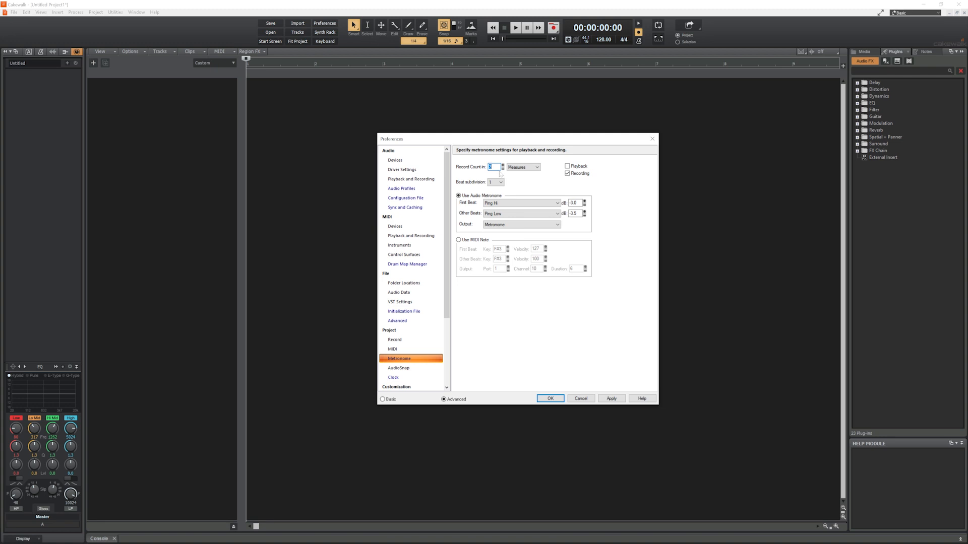
{"action": "left_click", "coordinate": [552, 398]}
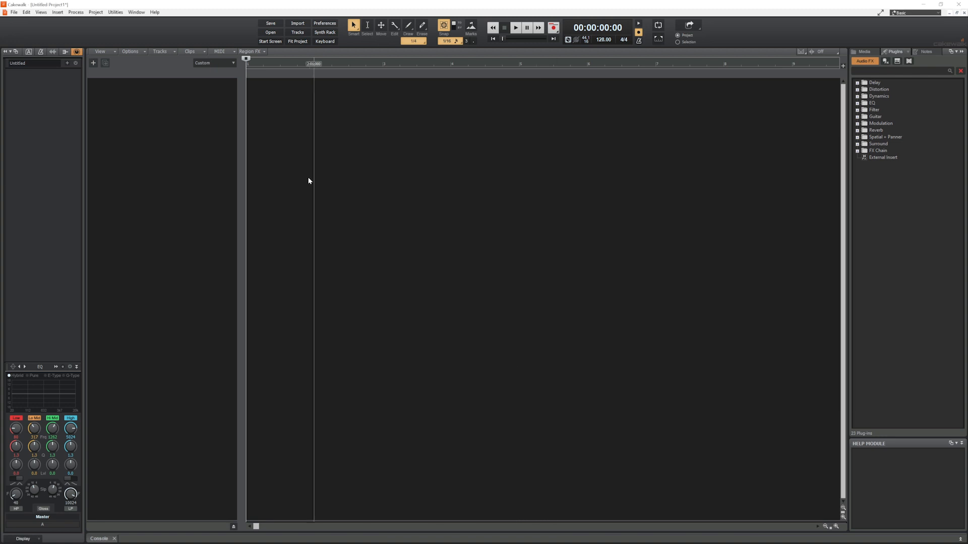
{"action": "left_click", "coordinate": [639, 41]}
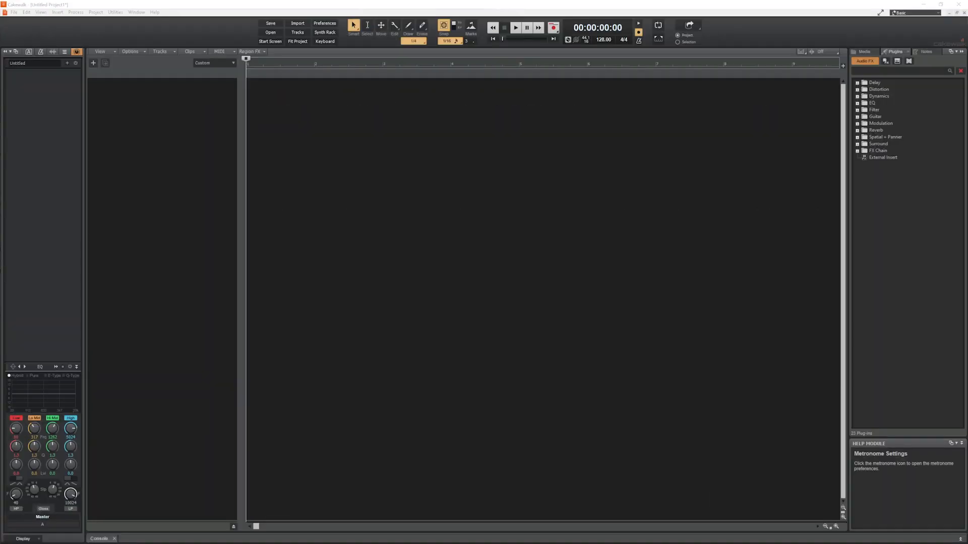
Add one instrument track using the SI-Drum Kit, keeping the Omni input
{"action": "right_click", "coordinate": [151, 172]}
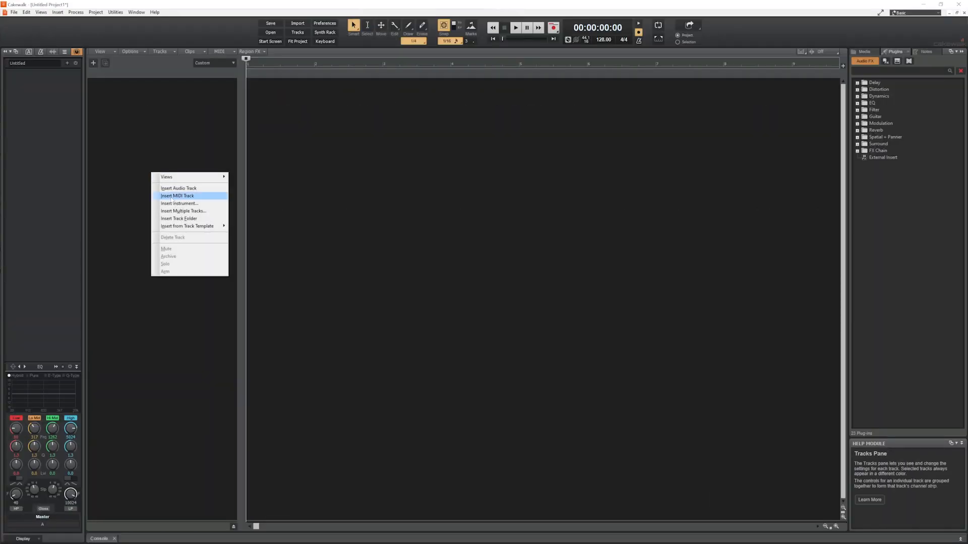
{"action": "left_click", "coordinate": [179, 203]}
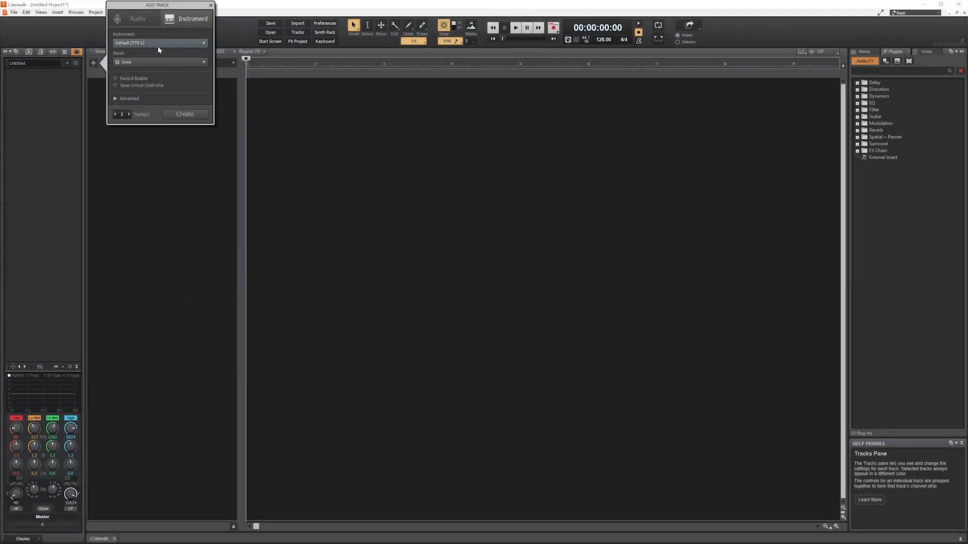
{"action": "left_click", "coordinate": [158, 49]}
{"action": "mouse_move", "coordinate": [149, 80]}
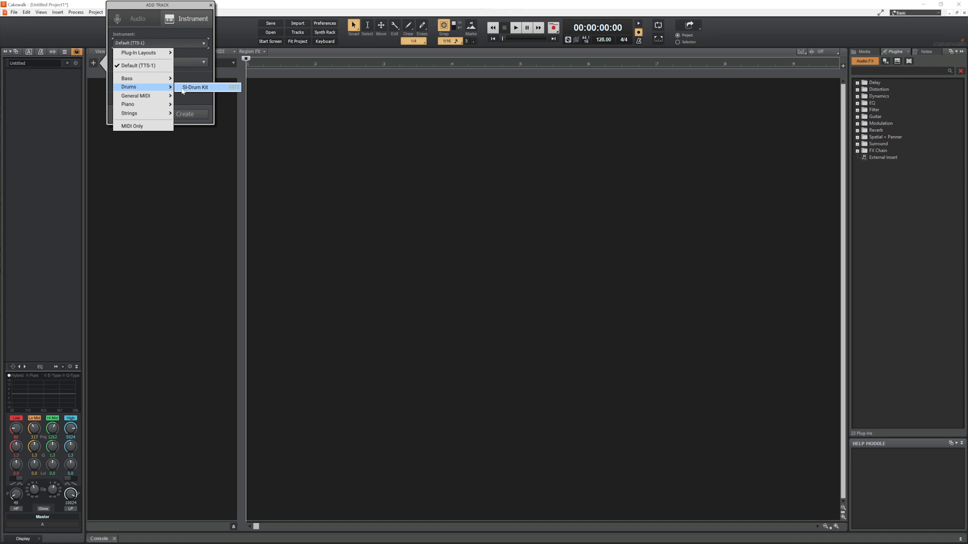
{"action": "left_click", "coordinate": [191, 88]}
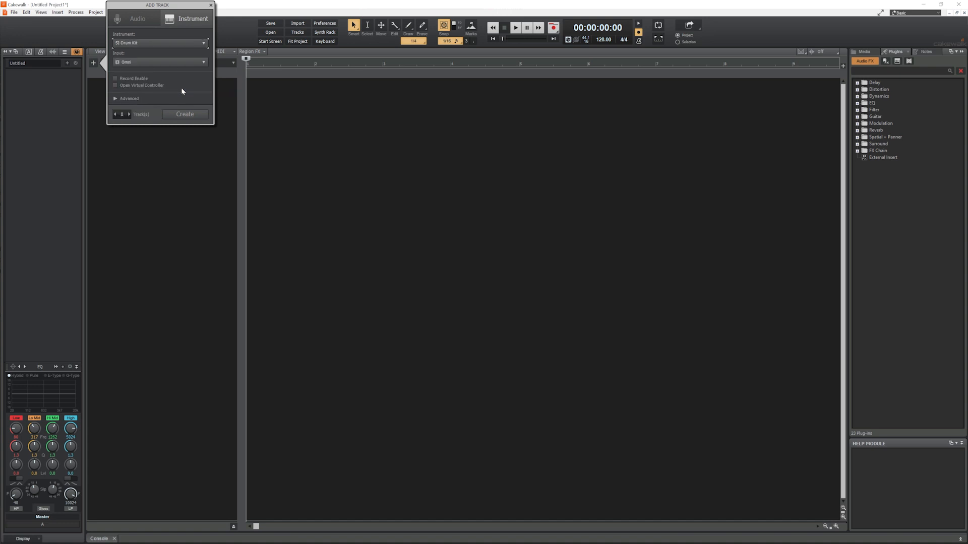
{"action": "left_click", "coordinate": [184, 114]}
Audition the snare, toms, kick and cymbals of the default drum kit program
{"action": "left_click", "coordinate": [159, 124]}
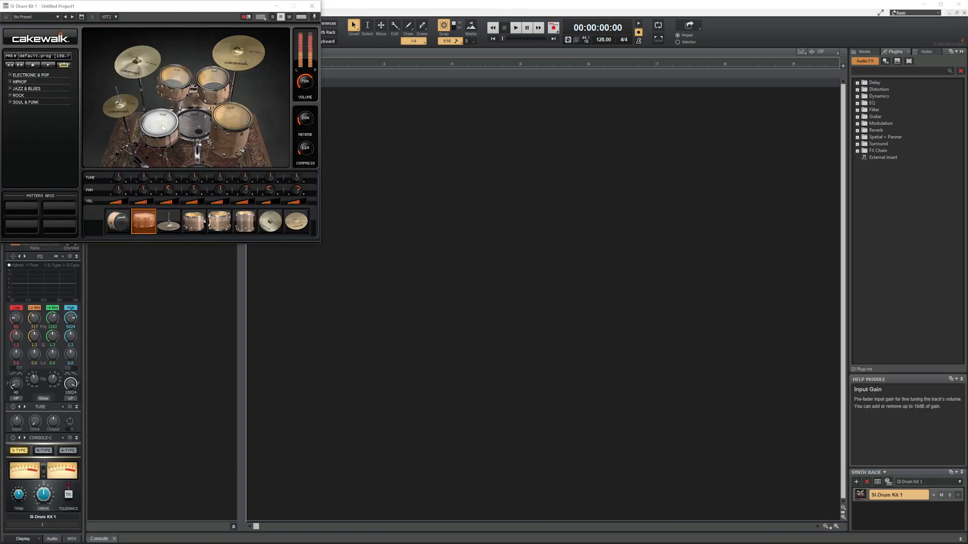
{"action": "left_click", "coordinate": [207, 86]}
{"action": "left_click", "coordinate": [210, 84]}
{"action": "left_click", "coordinate": [196, 132]}
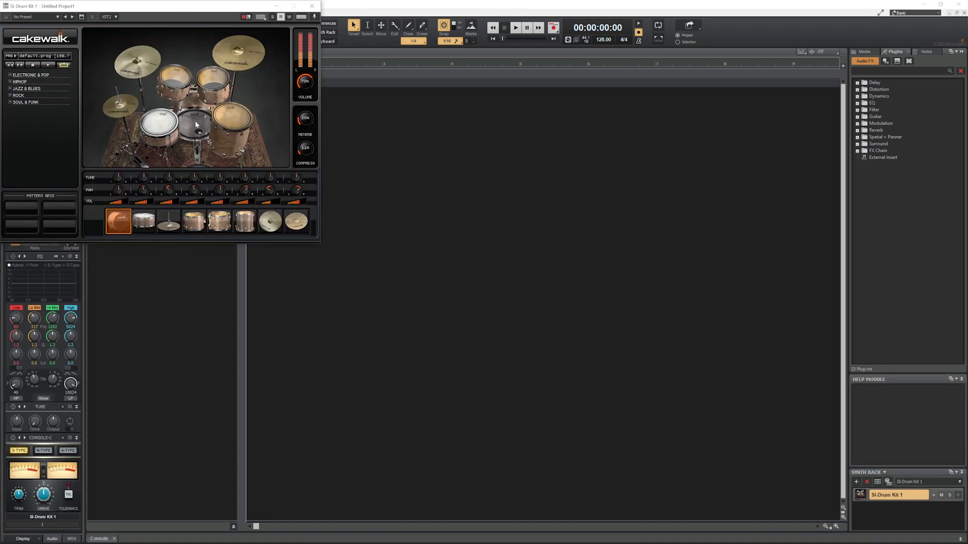
{"action": "left_click", "coordinate": [241, 120]}
{"action": "left_click", "coordinate": [239, 54]}
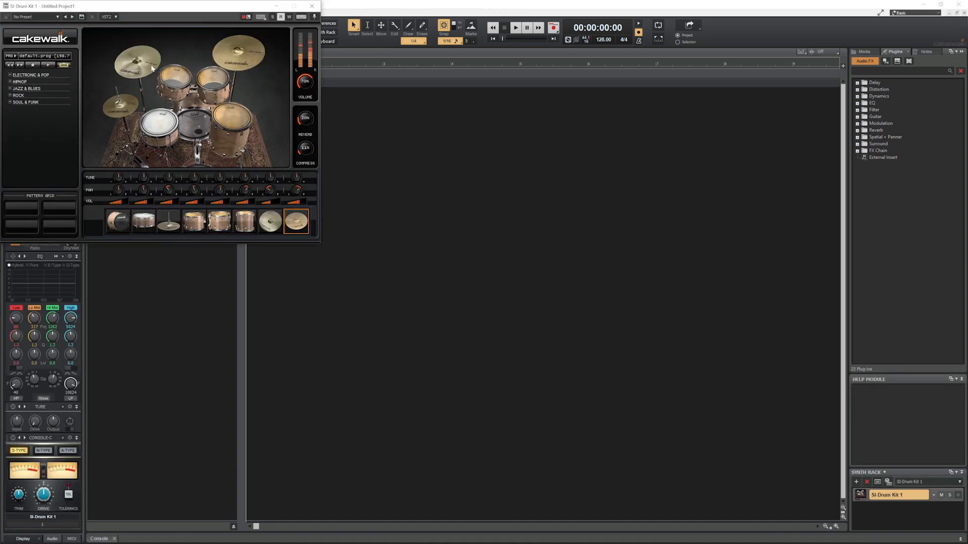
{"action": "left_click", "coordinate": [139, 63]}
{"action": "left_click", "coordinate": [121, 106]}
{"action": "left_click", "coordinate": [197, 144]}
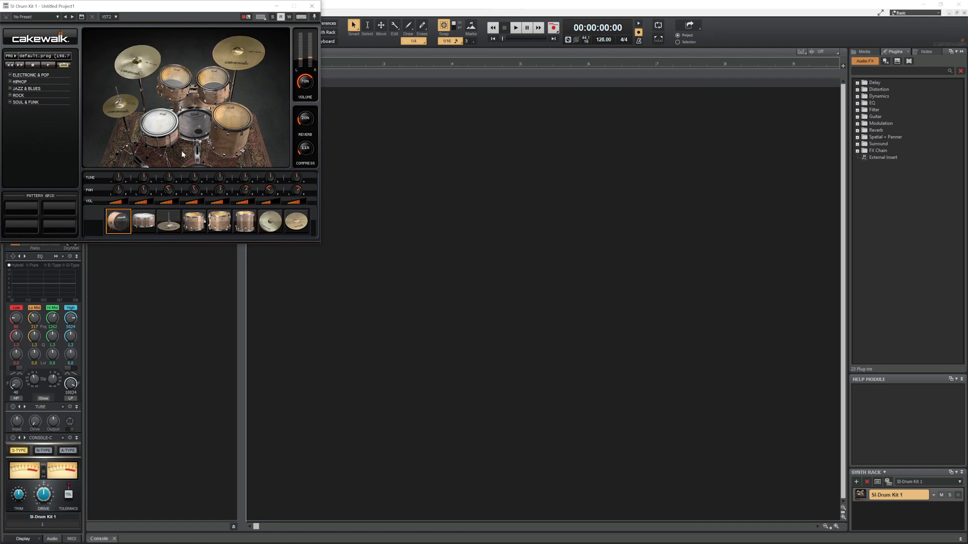
Load the Aggressive Kit program, audition its drums and cymbals, and close the drum kit's interface
{"action": "left_click", "coordinate": [49, 57]}
{"action": "left_click", "coordinate": [54, 76]}
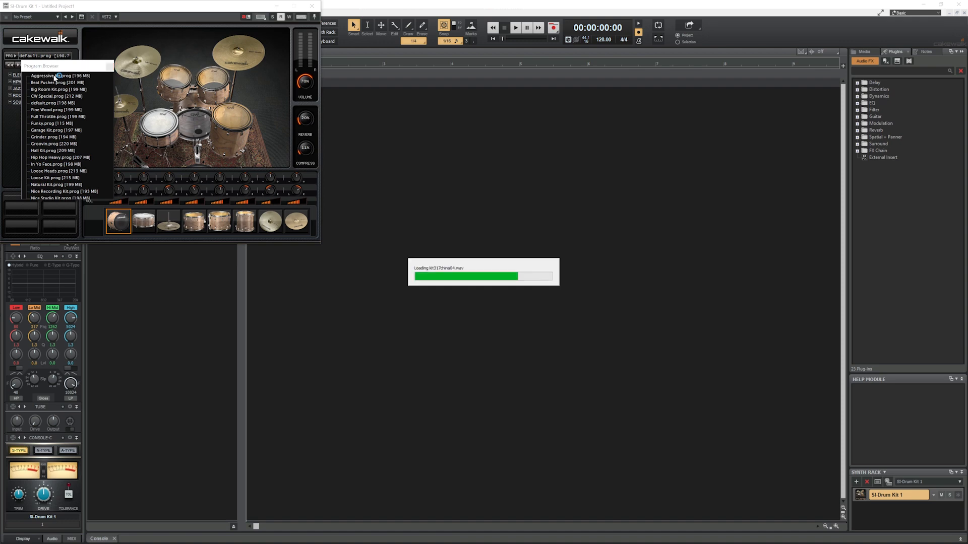
{"action": "left_click", "coordinate": [188, 125]}
{"action": "left_click", "coordinate": [166, 126]}
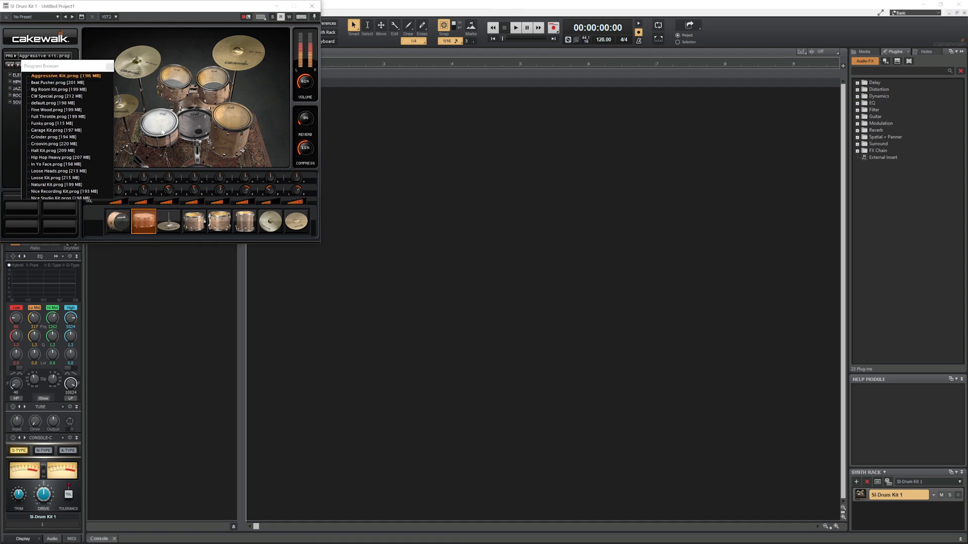
{"action": "left_click", "coordinate": [179, 91]}
{"action": "left_click", "coordinate": [221, 100]}
{"action": "left_click", "coordinate": [230, 117]}
{"action": "left_click", "coordinate": [237, 59]}
{"action": "left_click", "coordinate": [138, 64]}
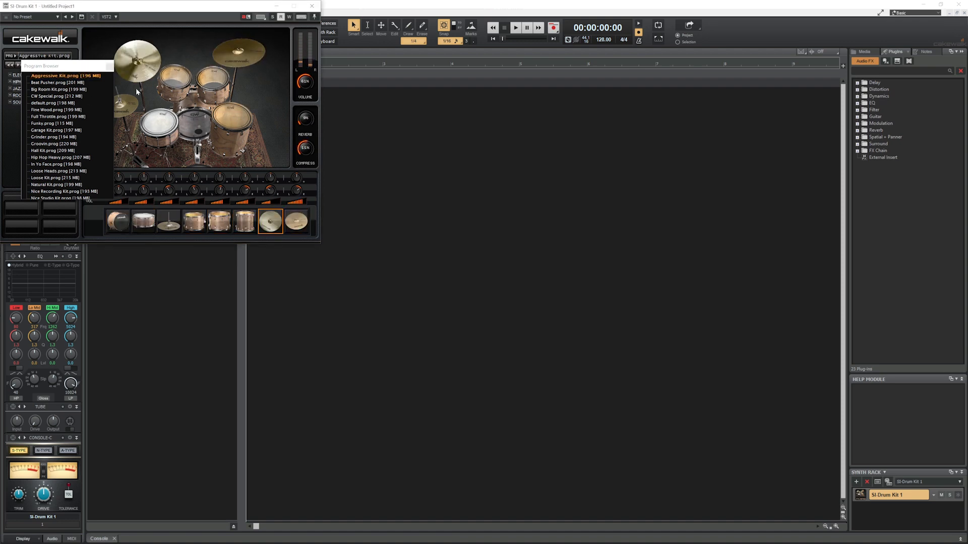
{"action": "left_click", "coordinate": [127, 103]}
{"action": "left_click", "coordinate": [111, 67]}
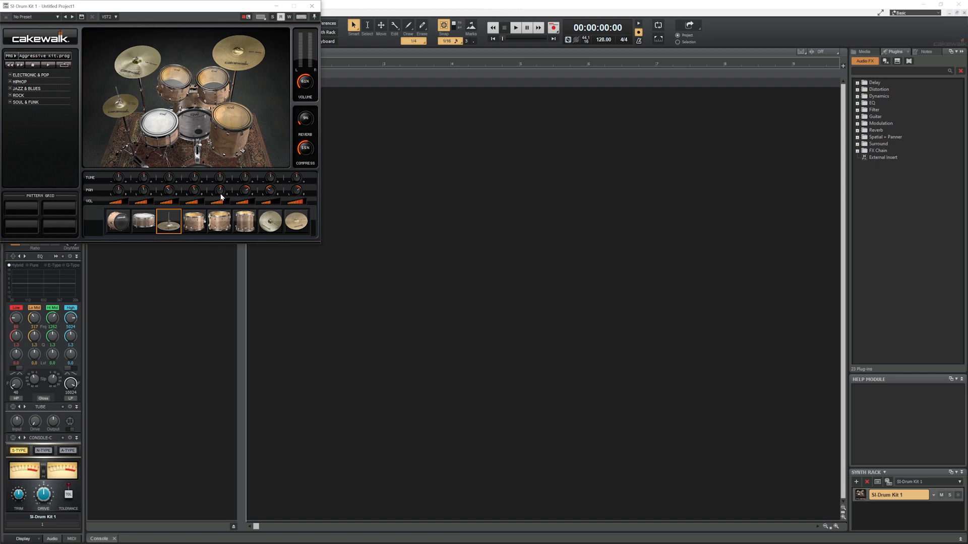
{"action": "left_click", "coordinate": [312, 7]}
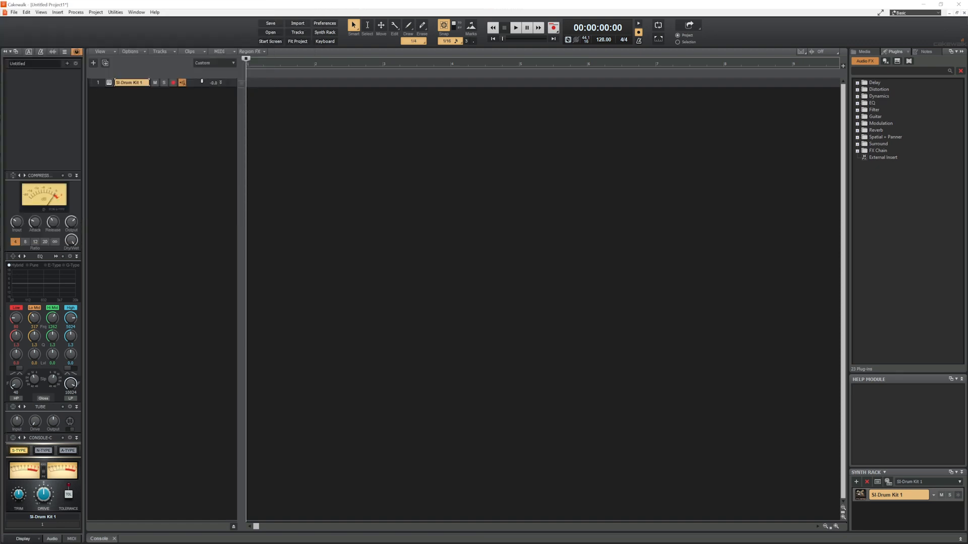
Enlarge the drum track's height to expose its controls, and briefly reopen the instrument's interface from the track
{"action": "left_click_drag", "start_coordinate": [178, 86], "coordinate": [178, 156]}
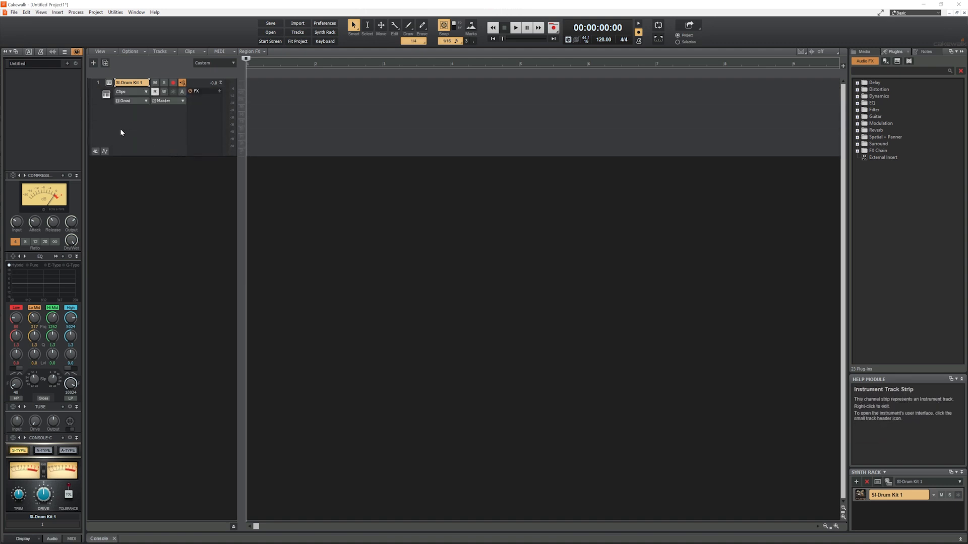
{"action": "left_click", "coordinate": [109, 83]}
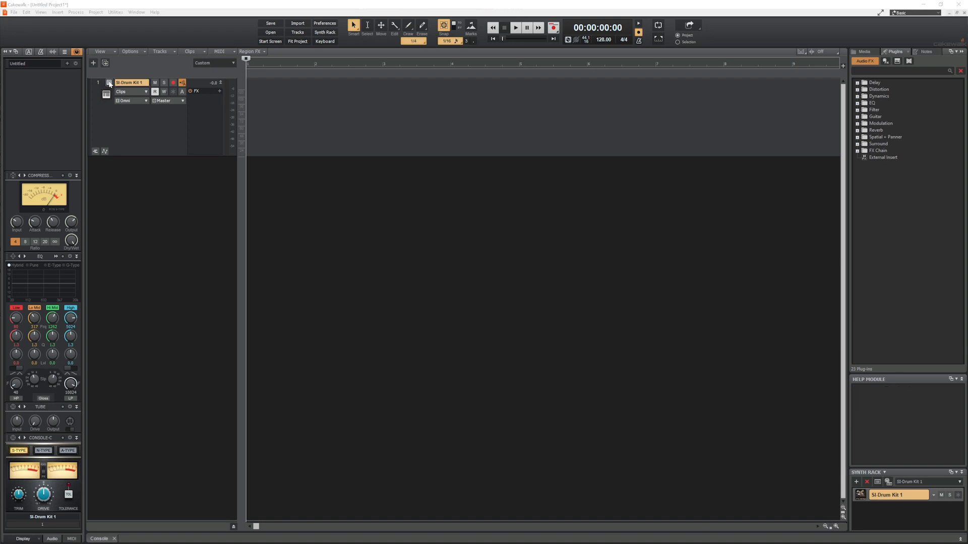
{"action": "left_click", "coordinate": [311, 5]}
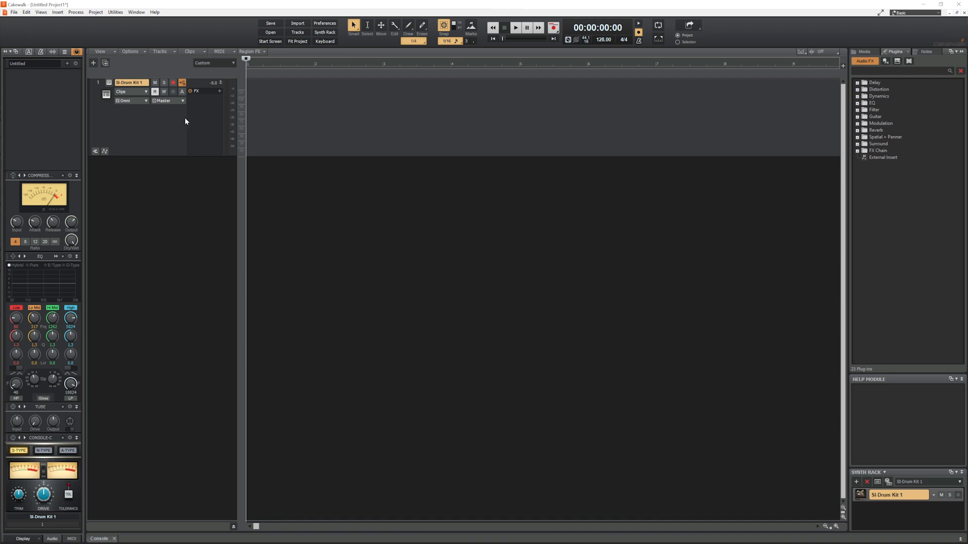
Show the drum track in the Piano Roll and use the General MIDI Drums note names for its keys
{"action": "double_click", "coordinate": [263, 119]}
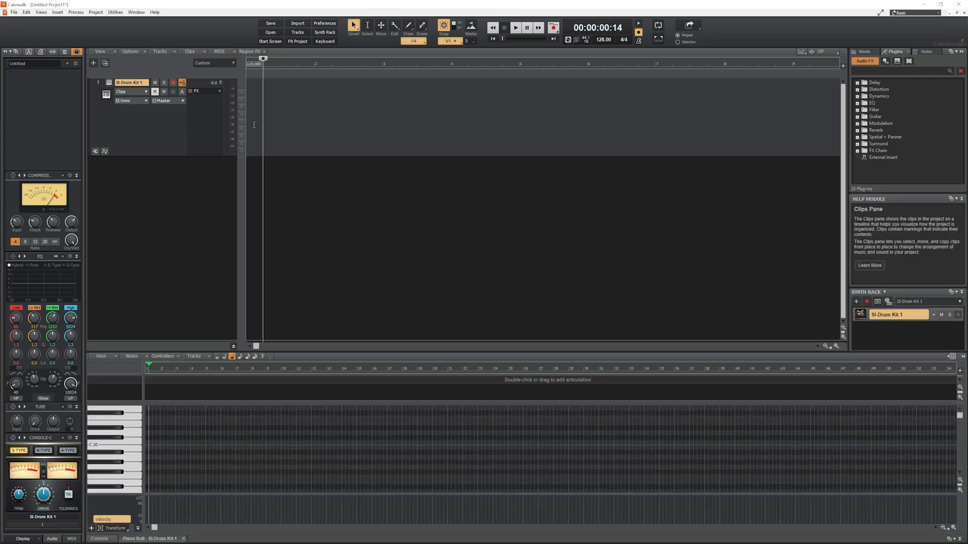
{"action": "left_click", "coordinate": [252, 124]}
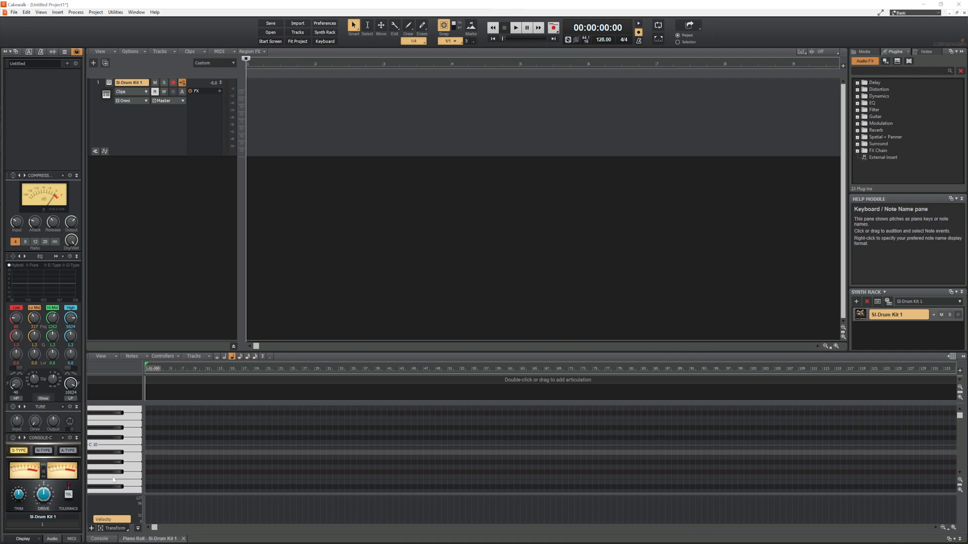
{"action": "right_click", "coordinate": [114, 479]}
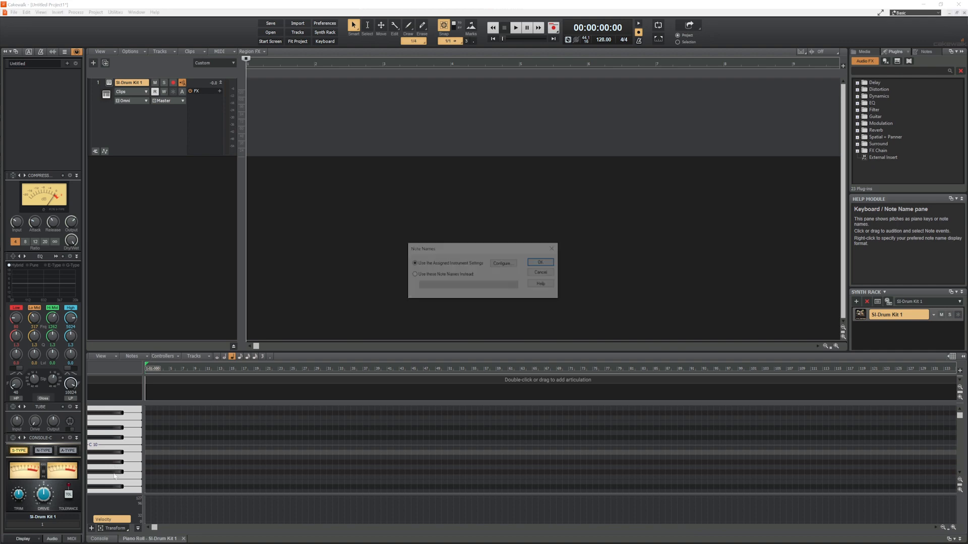
{"action": "left_click", "coordinate": [440, 276]}
{"action": "left_click", "coordinate": [438, 286]}
{"action": "left_click", "coordinate": [435, 300]}
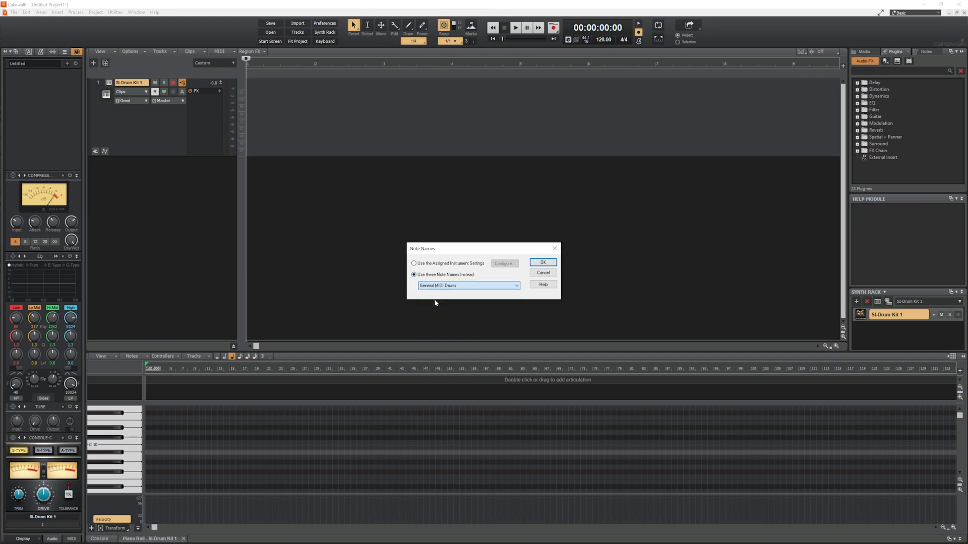
{"action": "left_click", "coordinate": [549, 272]}
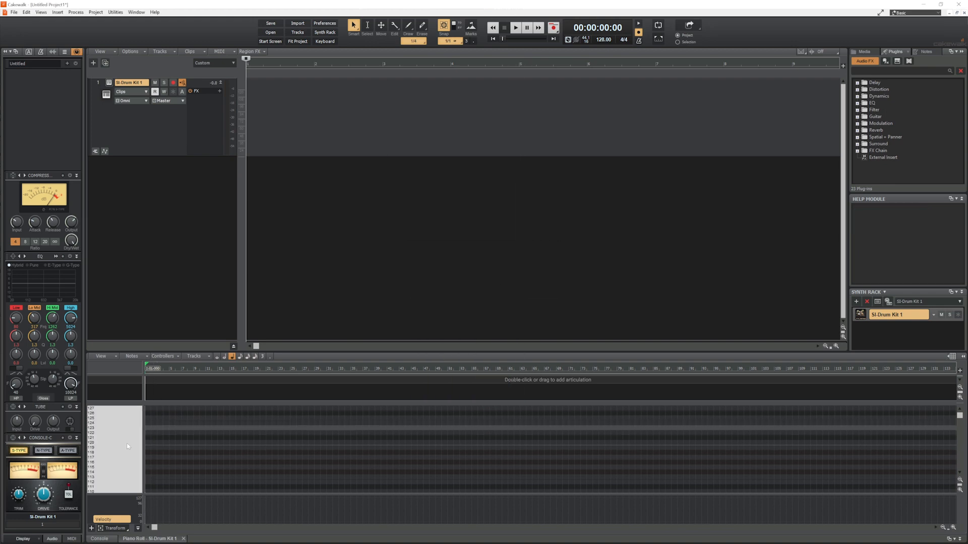
Set both the snap resolution and the note draw duration to 1/16
{"action": "scroll", "coordinate": [126, 443], "scroll_direction": "down", "scroll_amount": 10}
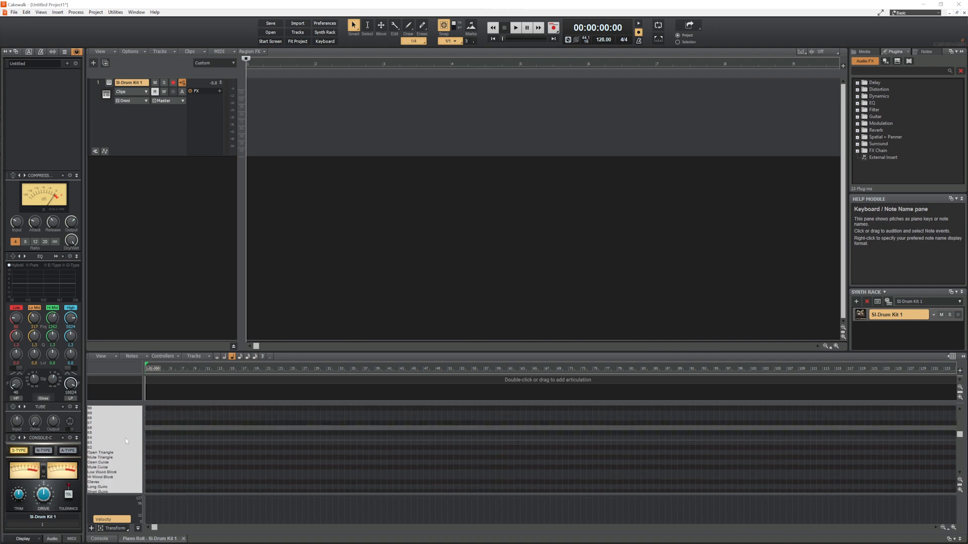
{"action": "scroll", "coordinate": [126, 441], "scroll_direction": "down", "scroll_amount": 8}
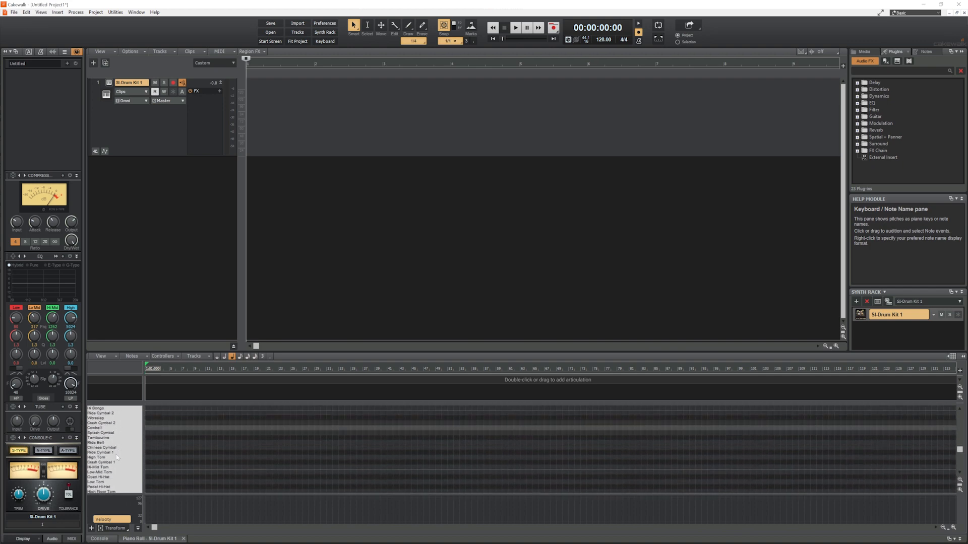
{"action": "scroll", "coordinate": [117, 457], "scroll_direction": "down", "scroll_amount": 2}
{"action": "scroll", "coordinate": [118, 455], "scroll_direction": "down", "scroll_amount": 3}
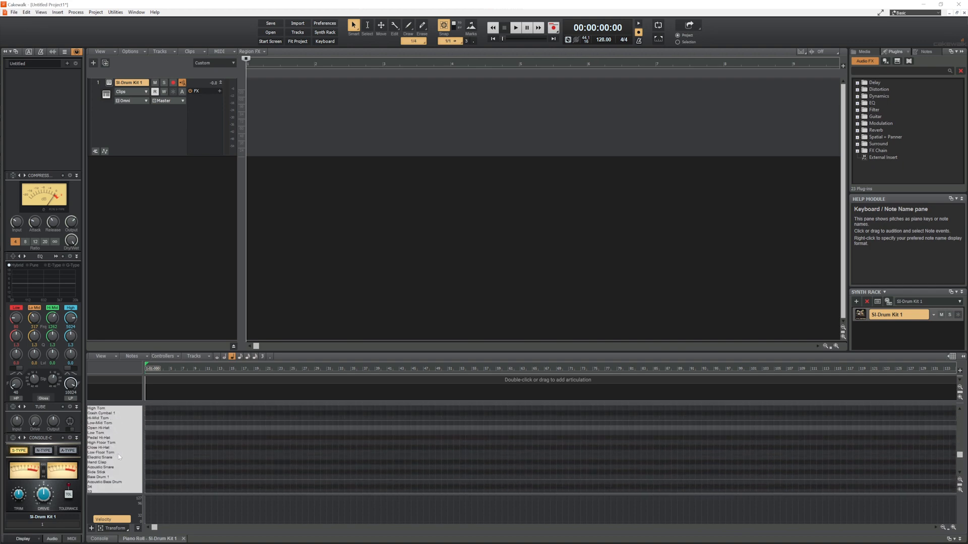
{"action": "left_click", "coordinate": [953, 528]}
{"action": "left_click", "coordinate": [954, 528]}
{"action": "left_click", "coordinate": [954, 528]}
{"action": "left_click", "coordinate": [953, 528]}
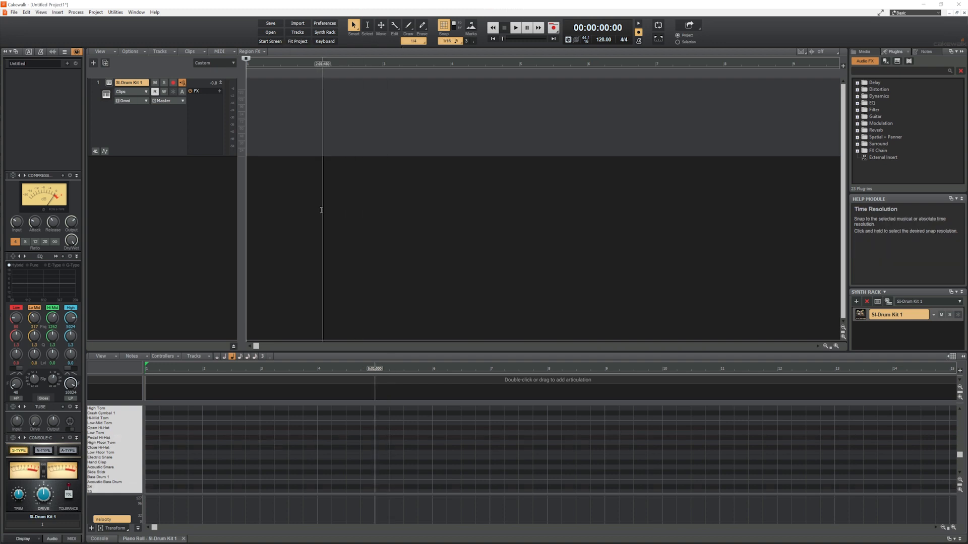
{"action": "left_click", "coordinate": [248, 357]}
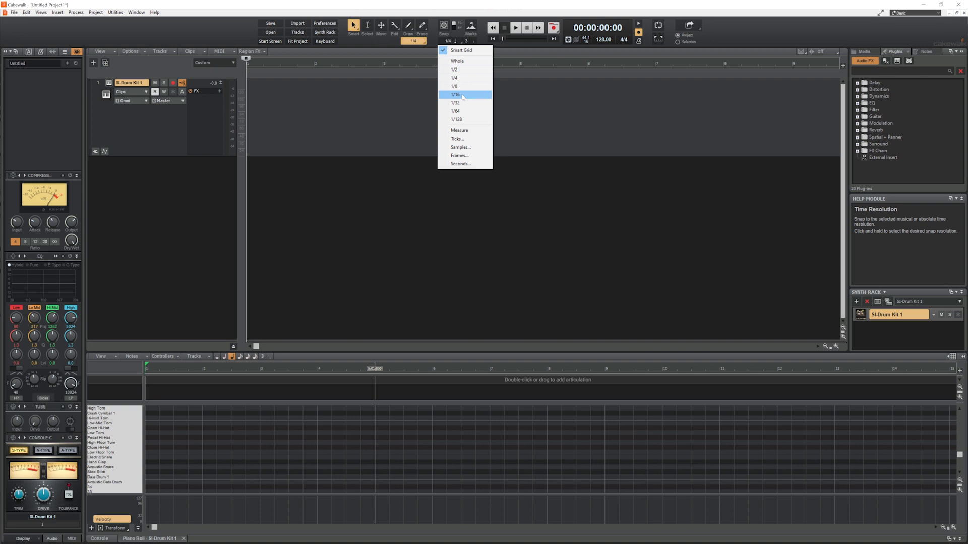
{"action": "left_click", "coordinate": [462, 94]}
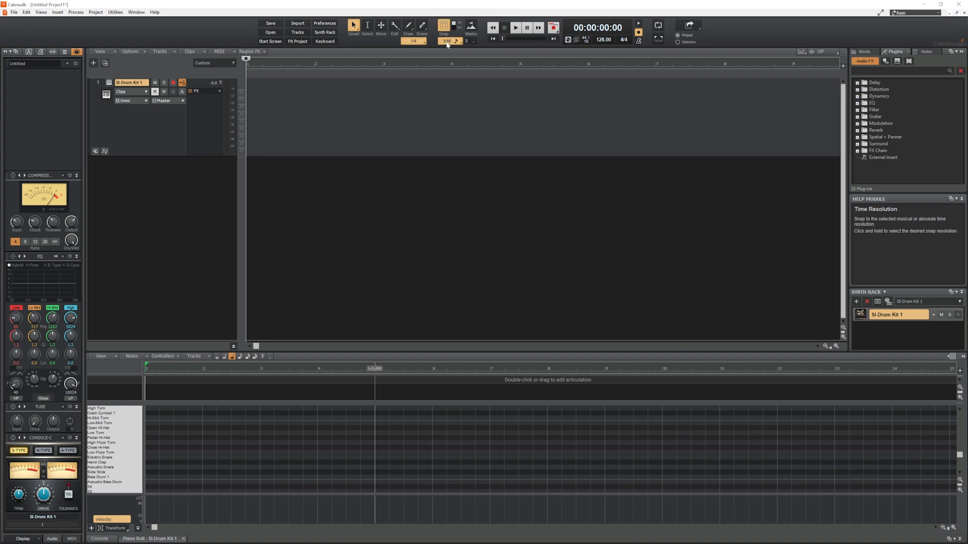
{"action": "left_click", "coordinate": [247, 356]}
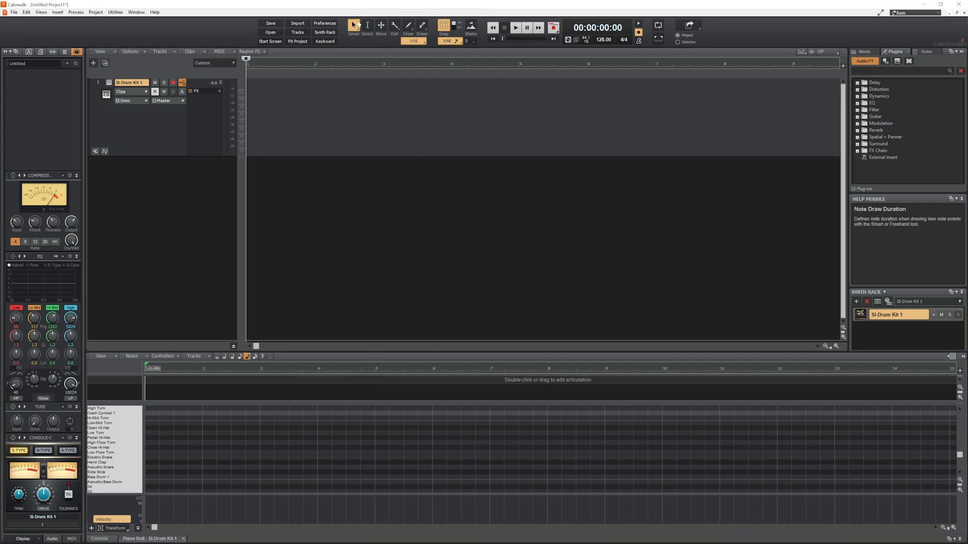
Draw a Bass Drum 1 and Acoustic Snare beat from measure 1 into measure 8, with a Crash Cymbal 1 hit ending measure 4
{"action": "left_click", "coordinate": [151, 476]}
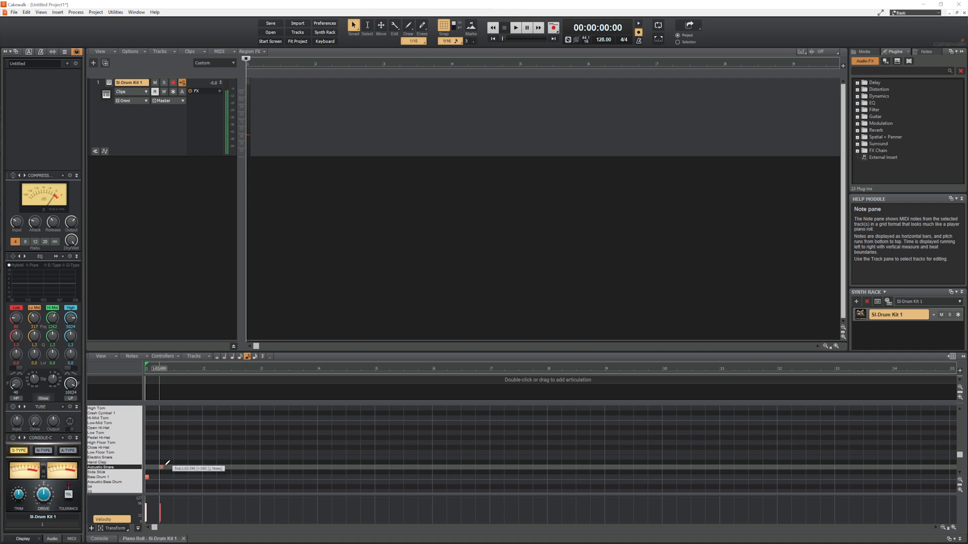
{"action": "left_click", "coordinate": [165, 465]}
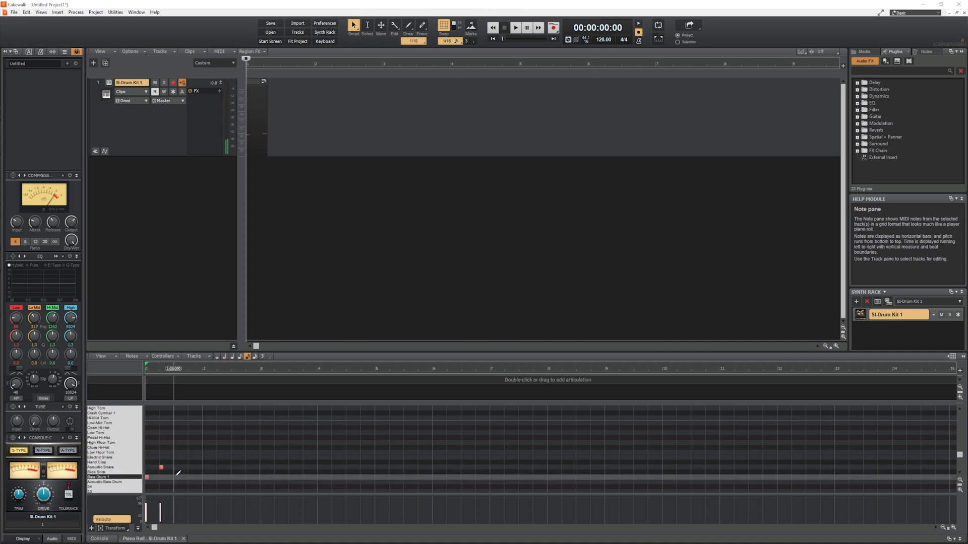
{"action": "left_click", "coordinate": [175, 476]}
{"action": "left_click", "coordinate": [190, 467]}
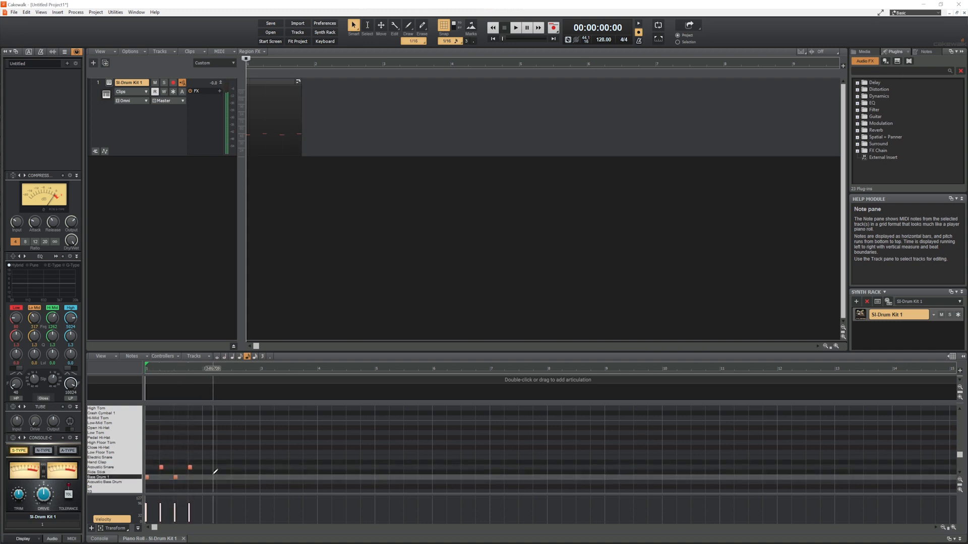
{"action": "left_click", "coordinate": [205, 477]}
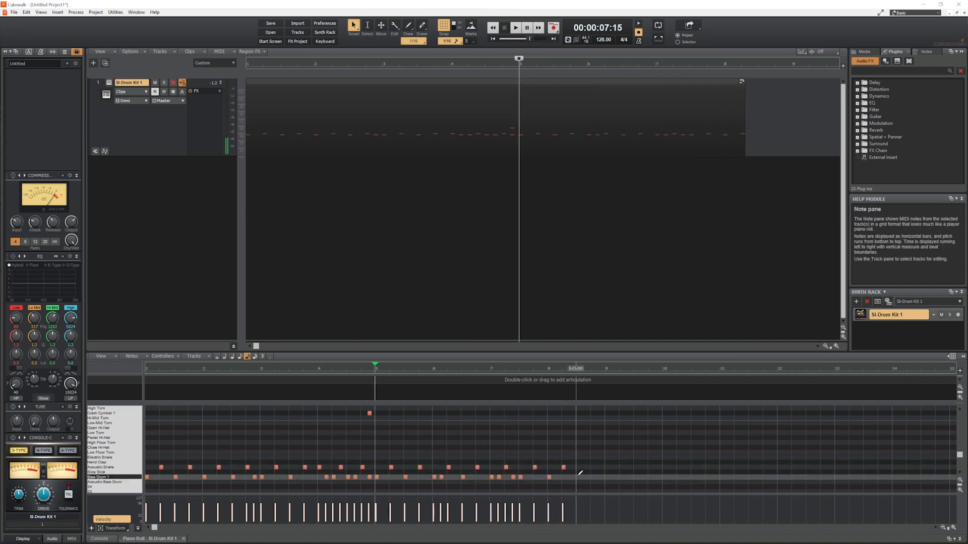
Add a tom fill ending in a crash in measure 8, and extend the kick and snare beat through measure 11
{"action": "left_click", "coordinate": [596, 426]}
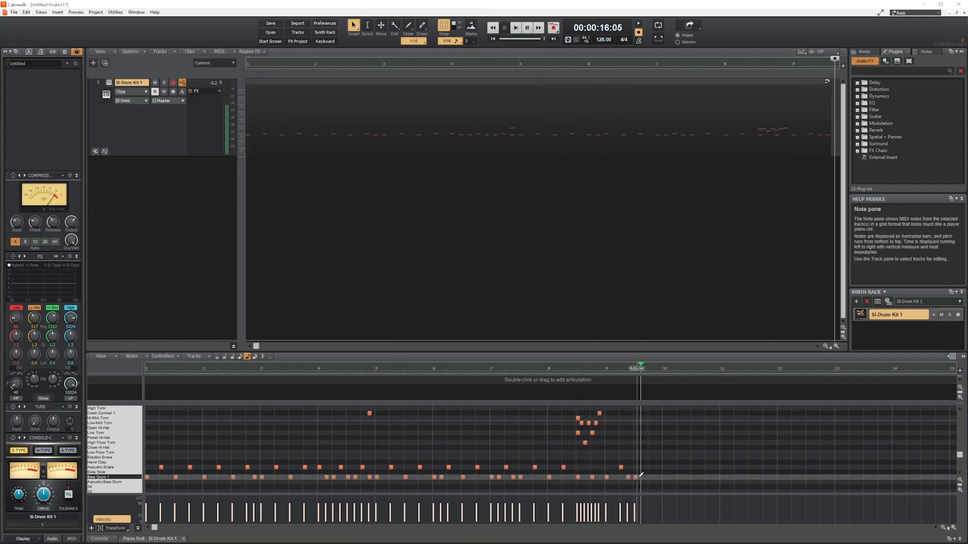
{"action": "left_click_drag", "start_coordinate": [623, 478], "coordinate": [765, 468]}
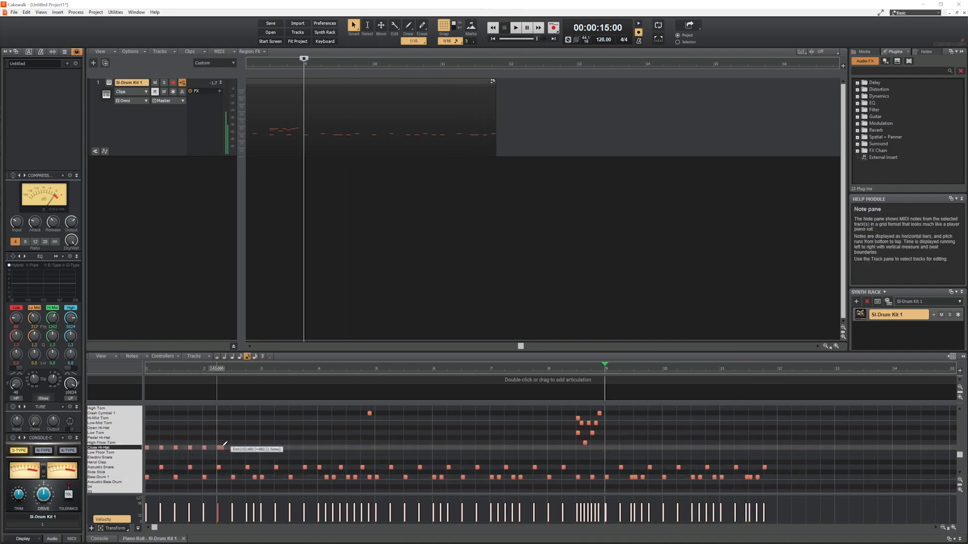
Draw Close Hi-Hat notes across measures 1 to 4, with Open and Pedal Hi-Hat notes at the end of measure 2
{"action": "mouse_move", "coordinate": [225, 444]}
{"action": "left_mouse_down"}
{"action": "mouse_move", "coordinate": [251, 428]}
{"action": "mouse_move", "coordinate": [283, 447]}
{"action": "mouse_move", "coordinate": [353, 448]}
{"action": "left_mouse_up"}
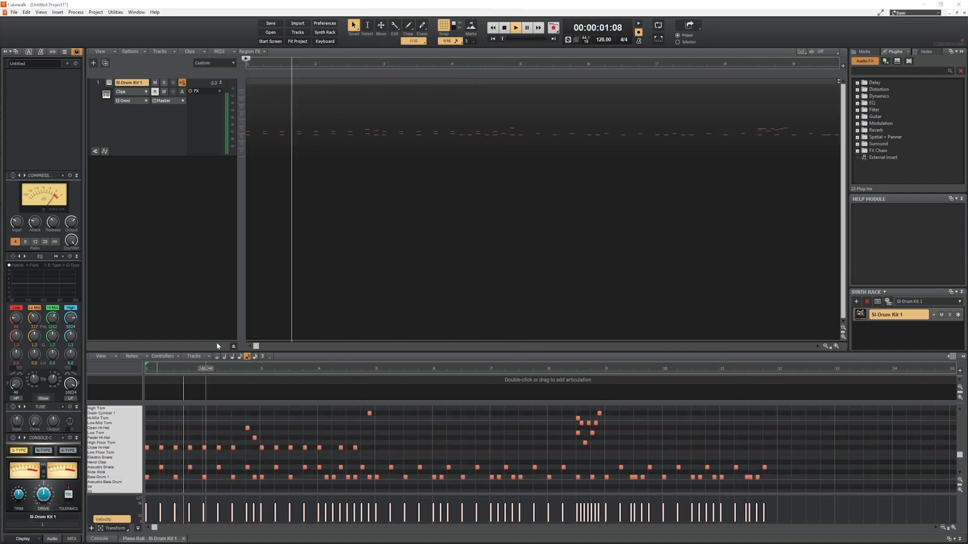
Draw continuous 1/16 Close Hi-Hat notes from measure 5 into measure 10, leaving the tom fill clear and leading into it with Open and Pedal Hi-Hat notes
{"action": "left_click_drag", "start_coordinate": [192, 447], "coordinate": [445, 447]}
{"action": "mouse_move", "coordinate": [374, 426]}
{"action": "left_mouse_down"}
{"action": "mouse_move", "coordinate": [456, 450]}
{"action": "mouse_move", "coordinate": [488, 448]}
{"action": "left_mouse_up"}
{"action": "key", "text": "ctrl+c"}
{"action": "left_click", "coordinate": [490, 368]}
{"action": "key", "text": "ctrl+v"}
{"action": "left_click", "coordinate": [515, 28]}
{"action": "left_click", "coordinate": [503, 28]}
{"action": "mouse_move", "coordinate": [549, 447]}
{"action": "left_mouse_down"}
{"action": "mouse_move", "coordinate": [560, 448]}
{"action": "mouse_move", "coordinate": [566, 413]}
{"action": "mouse_move", "coordinate": [563, 428]}
{"action": "mouse_move", "coordinate": [630, 447]}
{"action": "left_mouse_up"}
{"action": "key", "text": "space"}
{"action": "key", "text": "space"}
{"action": "left_click", "coordinate": [375, 372]}
{"action": "key", "text": "space"}
{"action": "key", "text": "space"}
{"action": "key", "text": "space"}
{"action": "key", "text": "space"}
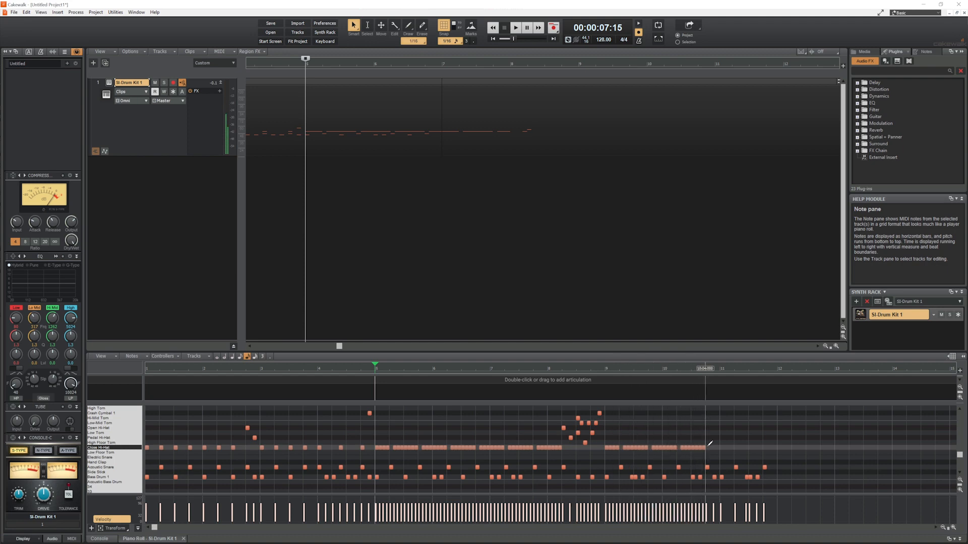
Extend the Close Hi-Hat, Bass Drum 1 and Acoustic Snare pattern through the end of measure 12
{"action": "left_click_drag", "start_coordinate": [744, 447], "coordinate": [788, 447]}
{"action": "left_click", "coordinate": [772, 413]}
{"action": "key", "text": "space"}
{"action": "key", "text": "space"}
{"action": "left_click", "coordinate": [779, 477]}
{"action": "left_click", "coordinate": [794, 467]}
{"action": "left_click", "coordinate": [808, 478]}
{"action": "left_click", "coordinate": [815, 478]}
{"action": "left_click", "coordinate": [824, 466]}
{"action": "left_click", "coordinate": [830, 477]}
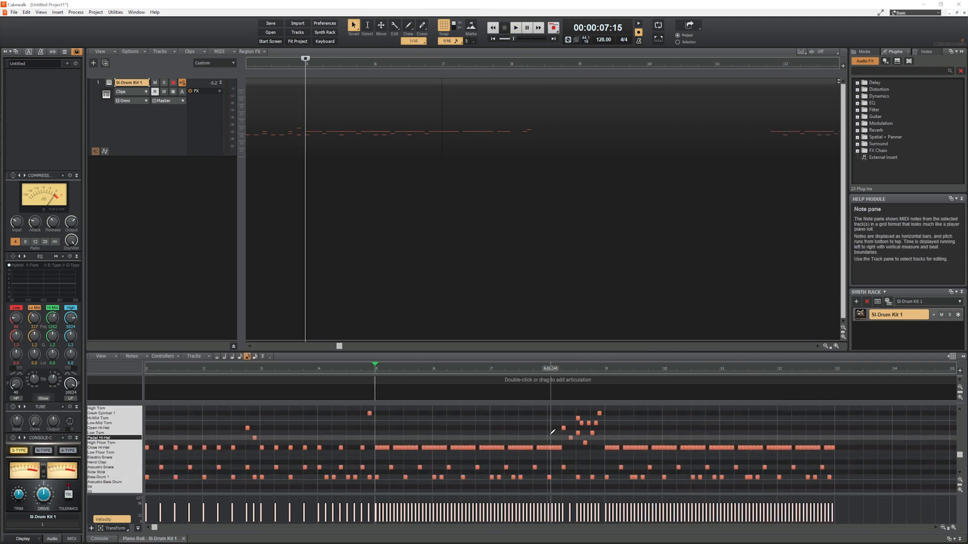
Play the drum beat from measure 5 and close the Piano Roll and Console views
{"action": "left_click", "coordinate": [515, 28]}
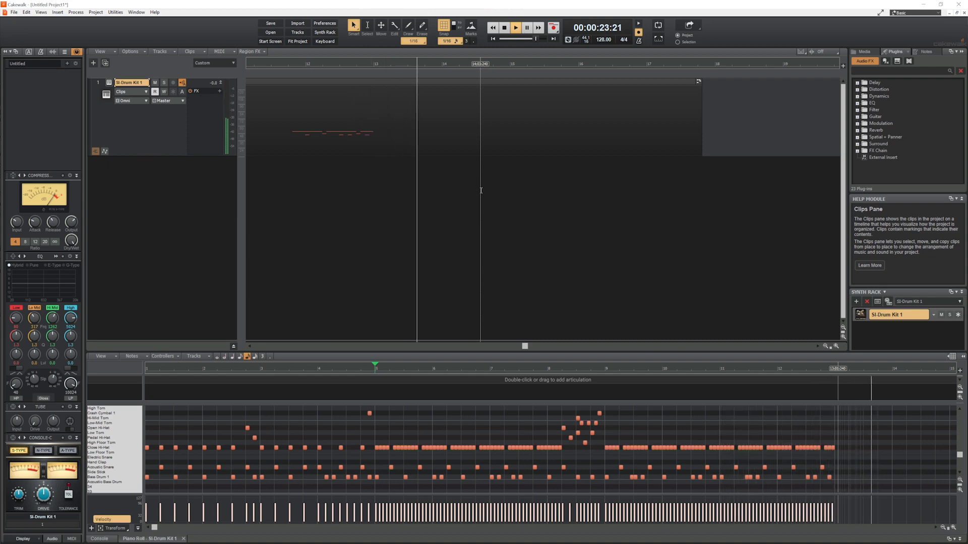
{"action": "key", "text": "space"}
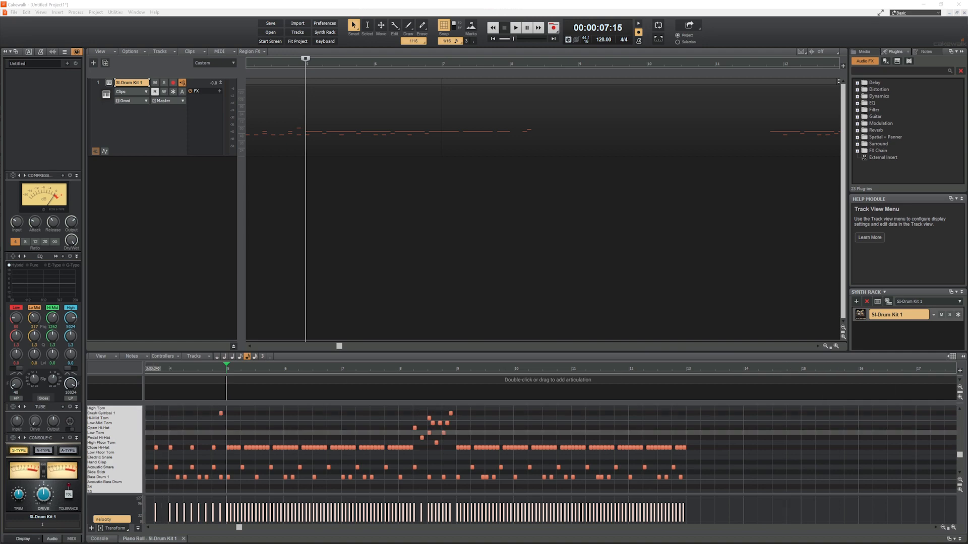
{"action": "left_click", "coordinate": [183, 539]}
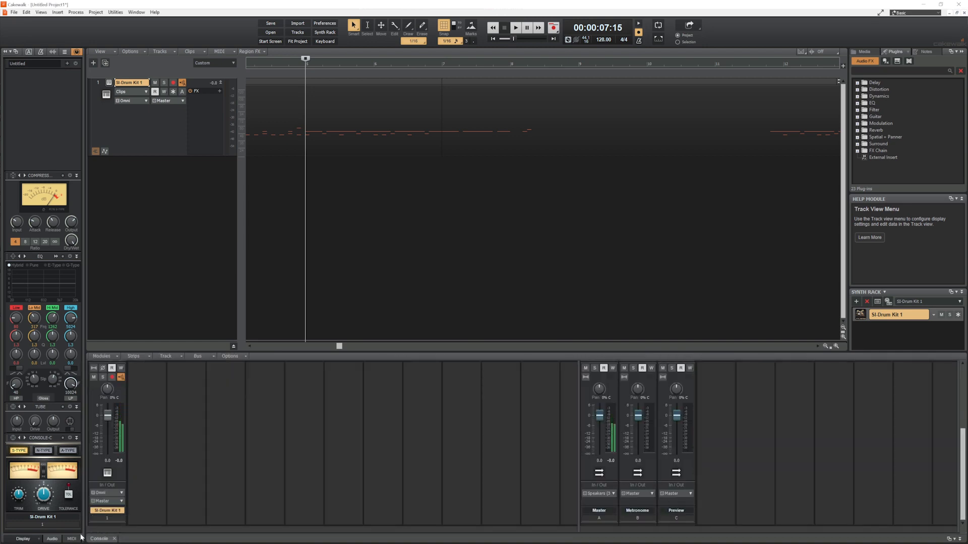
{"action": "left_click", "coordinate": [113, 539]}
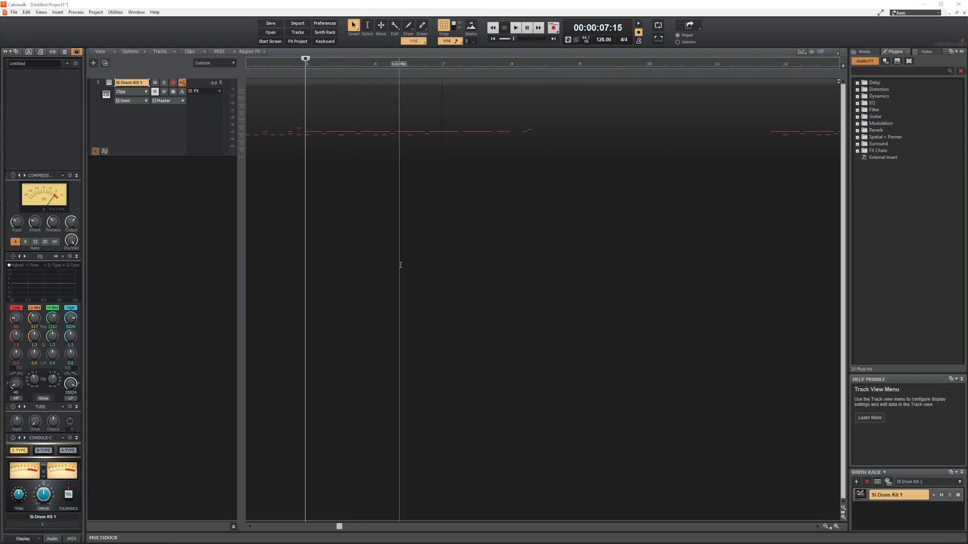
Bounce all clips on the SI-Drum Kit 1 track into a single clip and rewind to the project start
{"action": "left_click", "coordinate": [825, 527]}
{"action": "left_click", "coordinate": [825, 527]}
{"action": "left_click", "coordinate": [825, 527]}
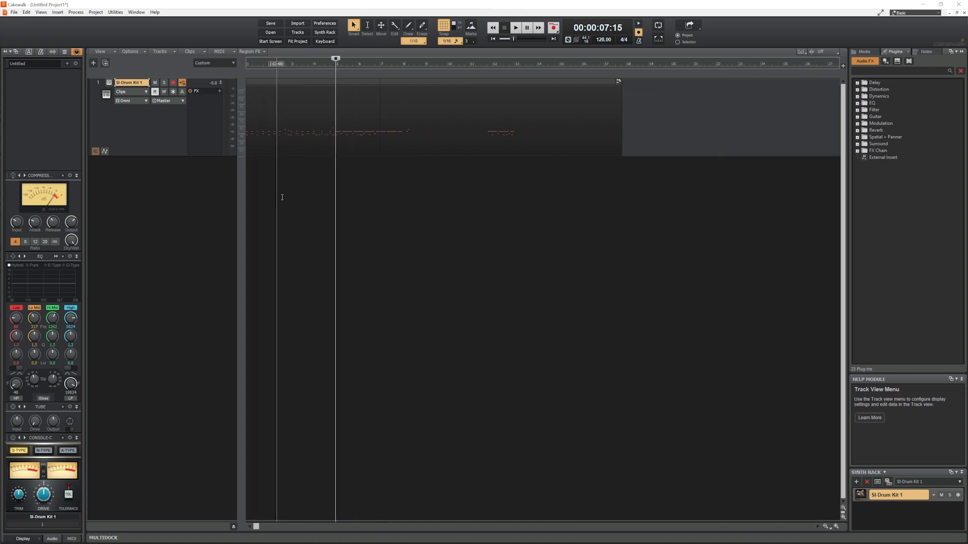
{"action": "left_click_drag", "start_coordinate": [630, 116], "coordinate": [202, 115]}
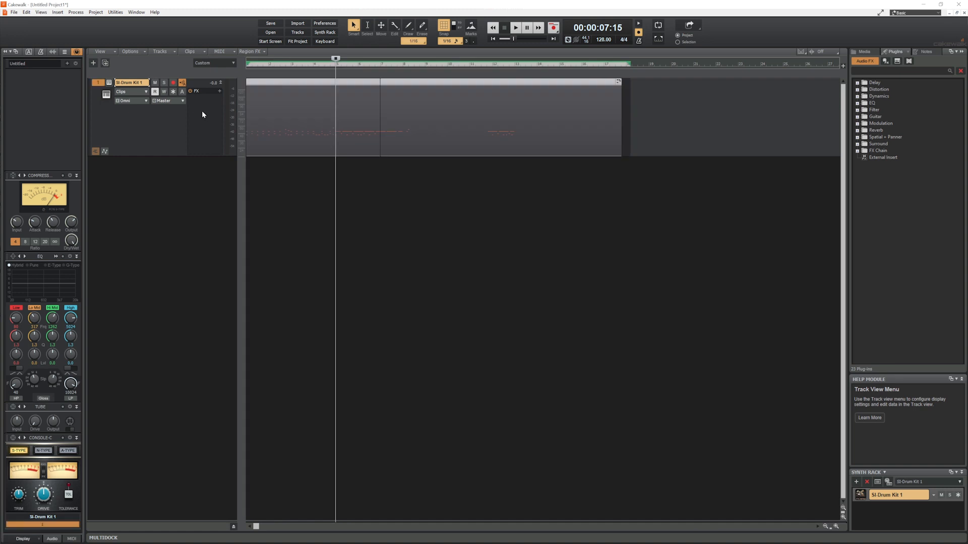
{"action": "left_click", "coordinate": [195, 51]}
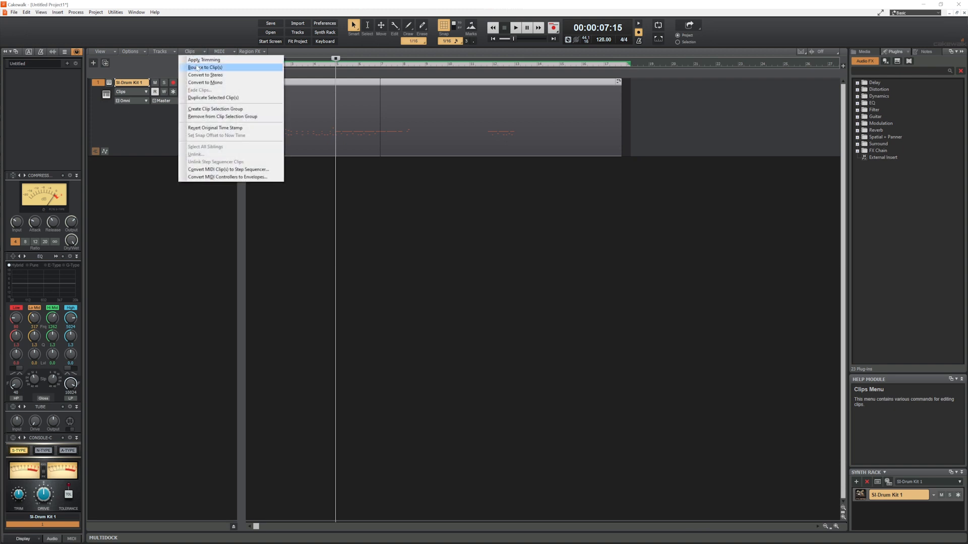
{"action": "left_click", "coordinate": [197, 68]}
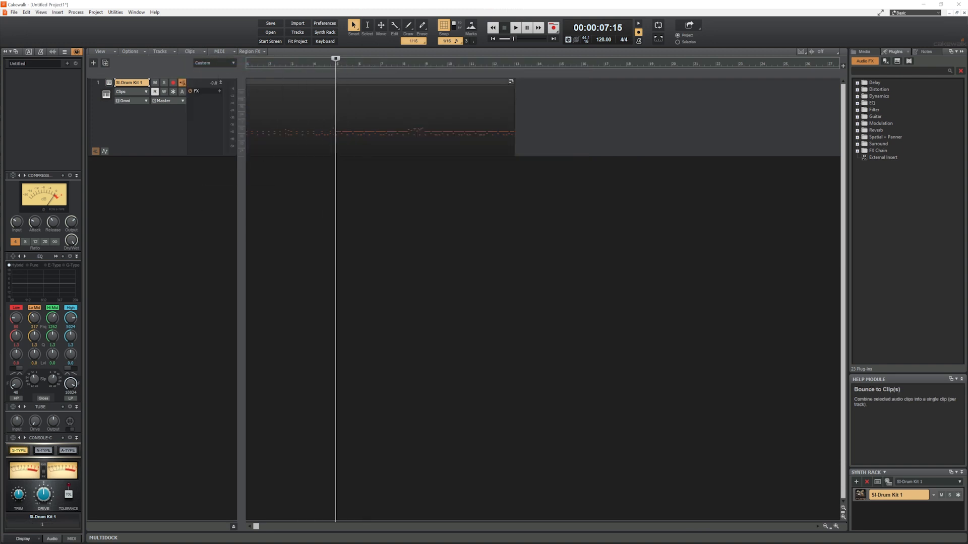
{"action": "key", "text": "w"}
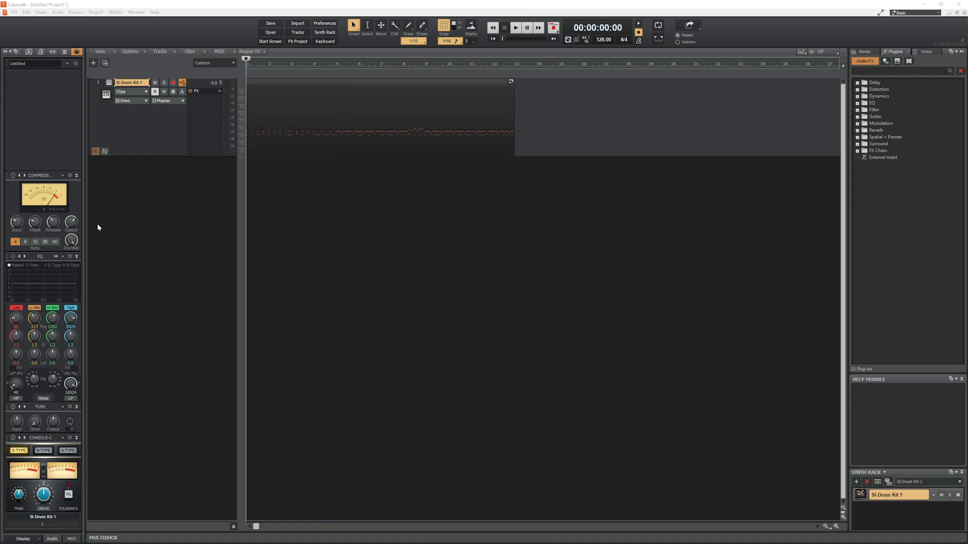
Insert one instrument track using SI-Bass Guitar
{"action": "right_click", "coordinate": [121, 219]}
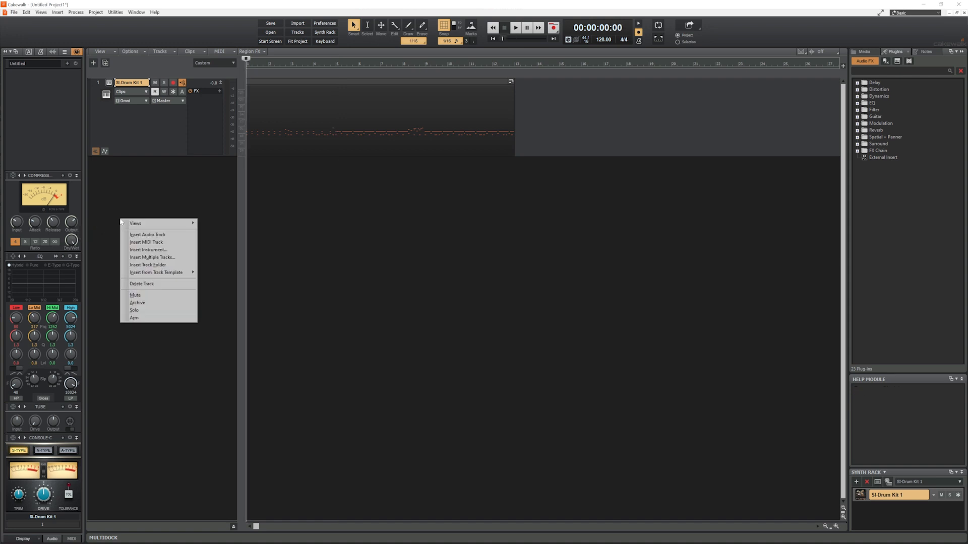
{"action": "left_click", "coordinate": [139, 251]}
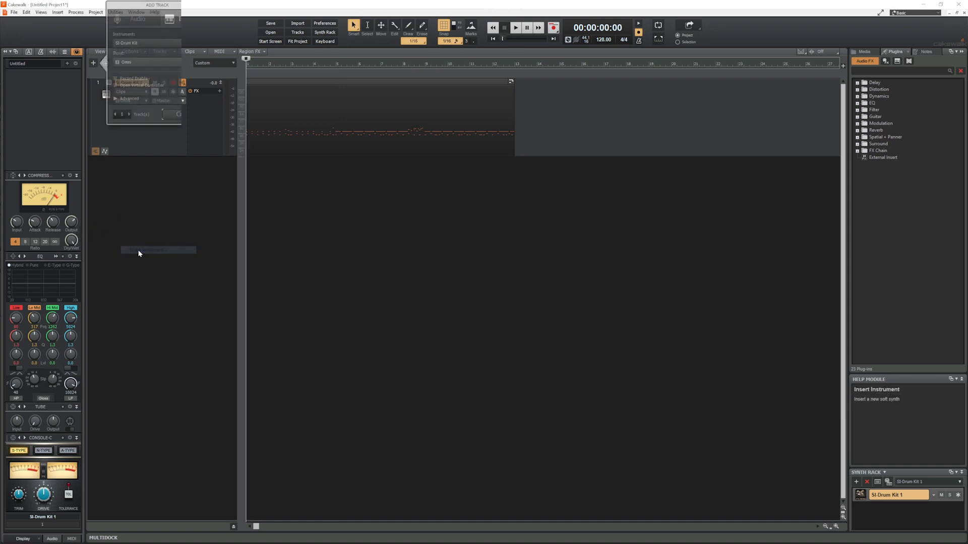
{"action": "left_click", "coordinate": [138, 41]}
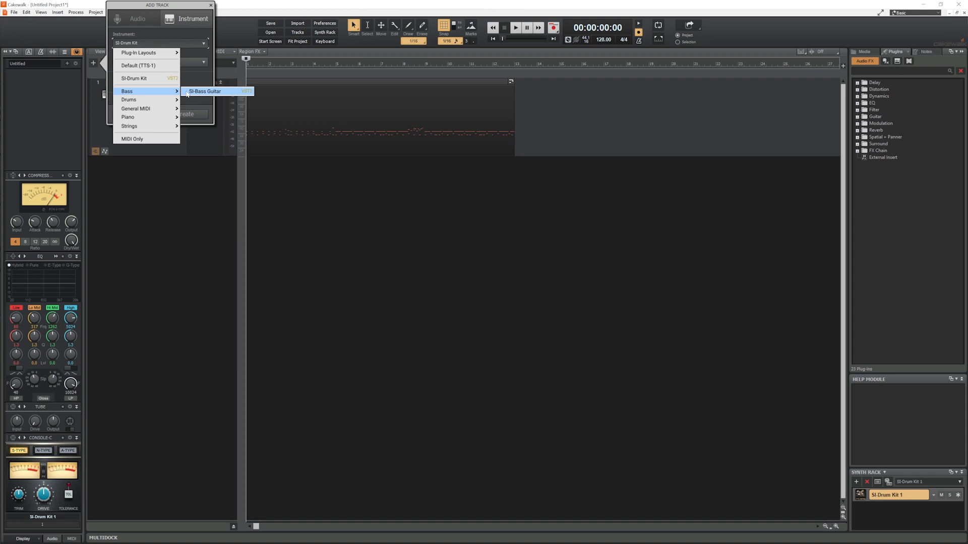
{"action": "left_click", "coordinate": [199, 91]}
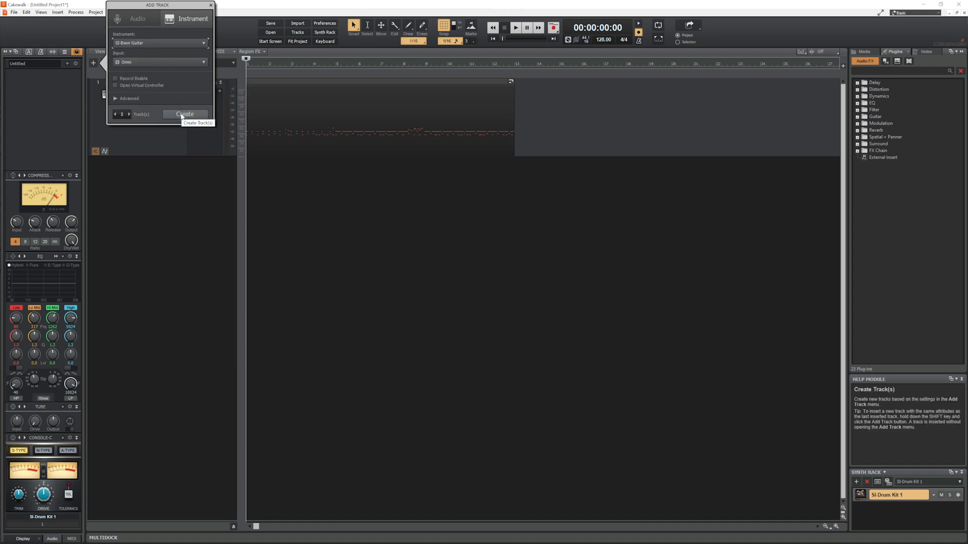
{"action": "left_click", "coordinate": [185, 114]}
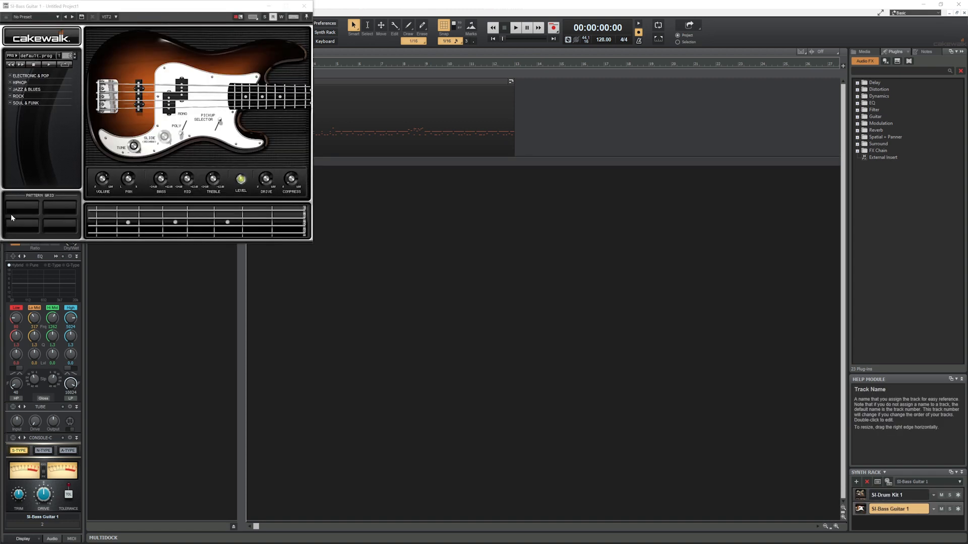
Load the Hard Core program in the bass instrument, close its window and make the bass track taller
{"action": "left_click", "coordinate": [36, 56]}
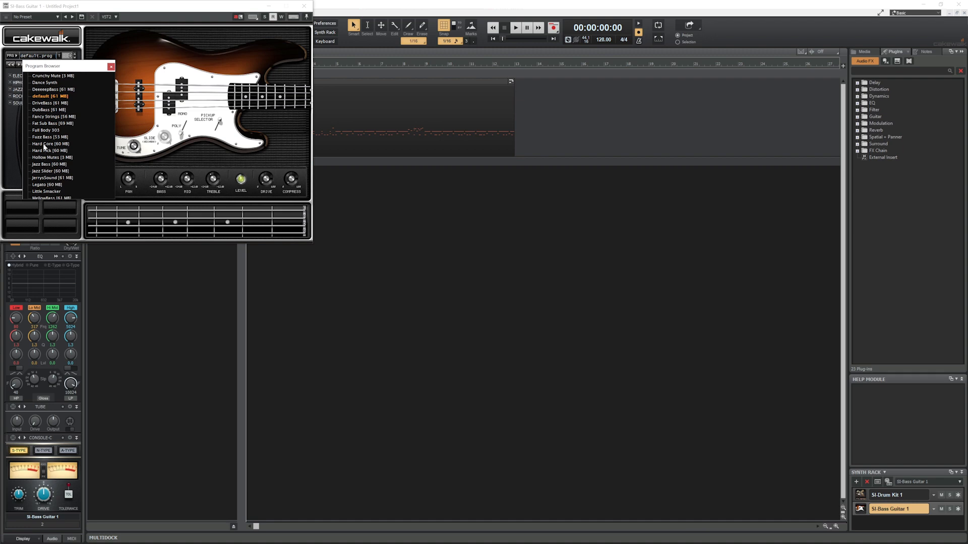
{"action": "left_click", "coordinate": [44, 144]}
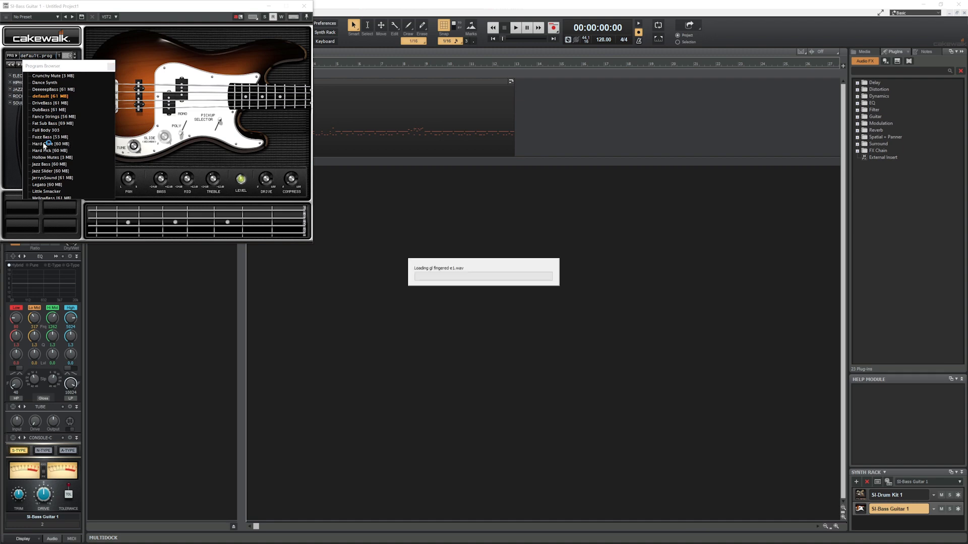
{"action": "left_click", "coordinate": [304, 6]}
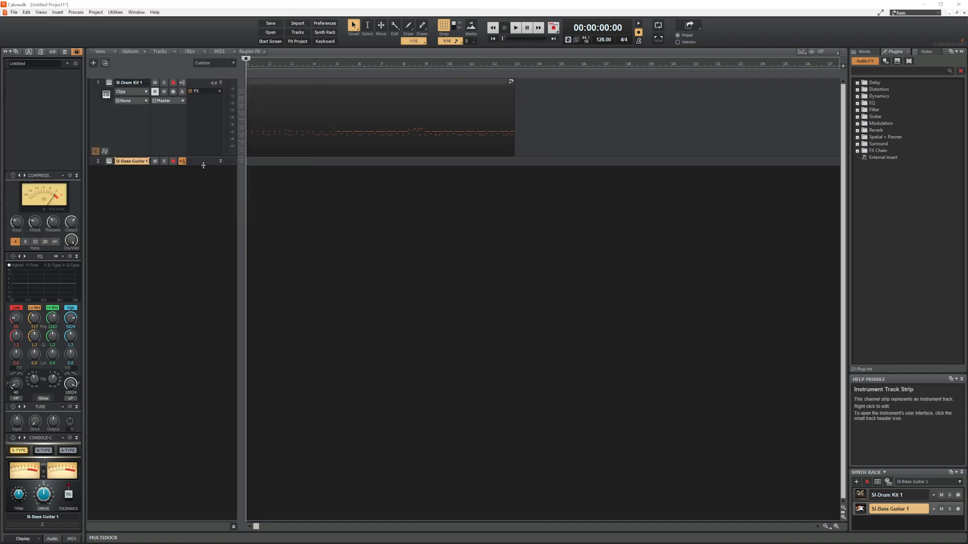
{"action": "left_click_drag", "start_coordinate": [203, 165], "coordinate": [183, 231]}
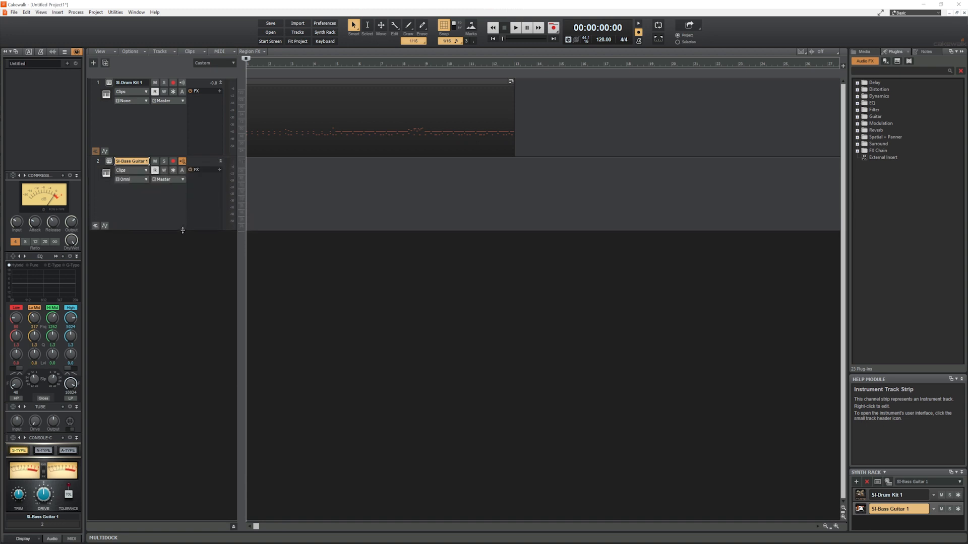
Open the bass track in the Piano Roll and place 1/8 G3 notes at the start of measure 1
{"action": "double_click", "coordinate": [246, 189]}
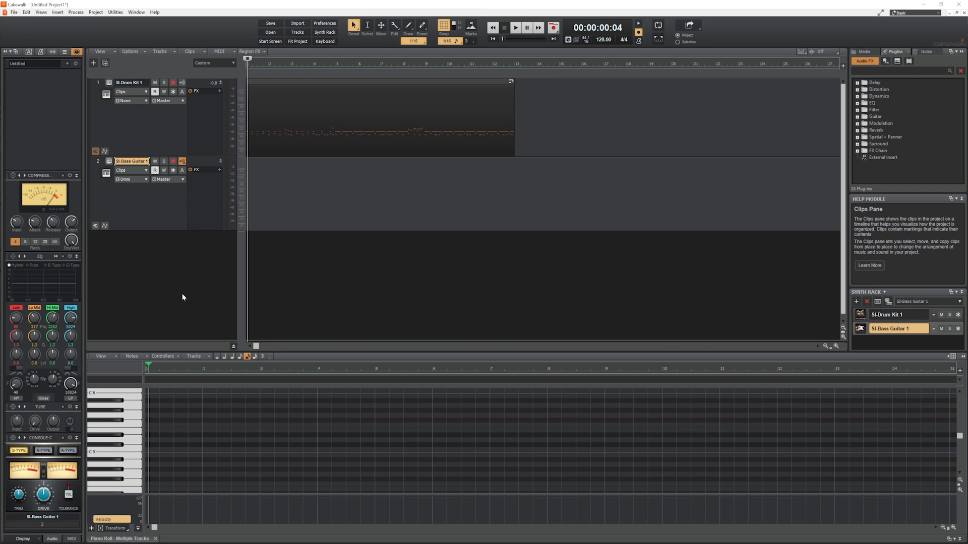
{"action": "scroll", "coordinate": [125, 452], "scroll_direction": "down", "scroll_amount": 5}
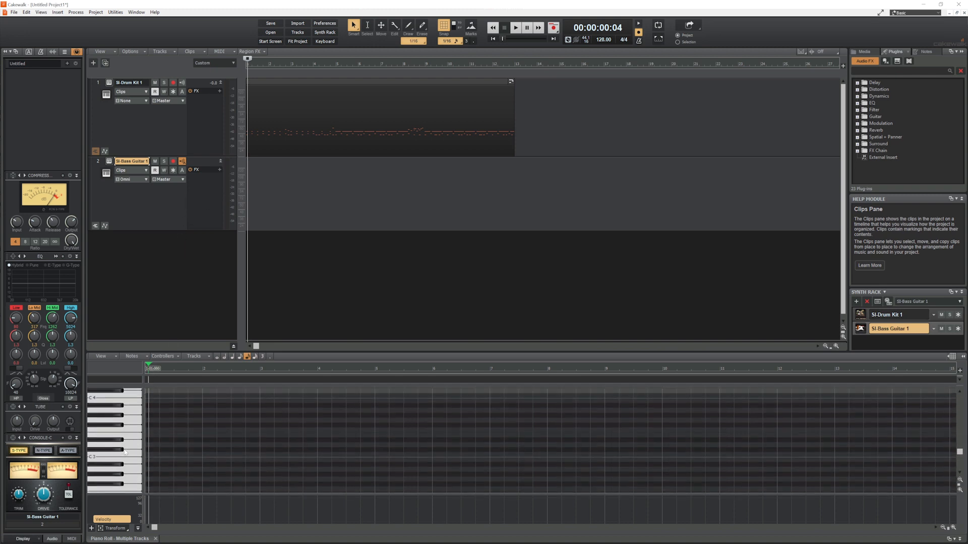
{"action": "left_click", "coordinate": [150, 451]}
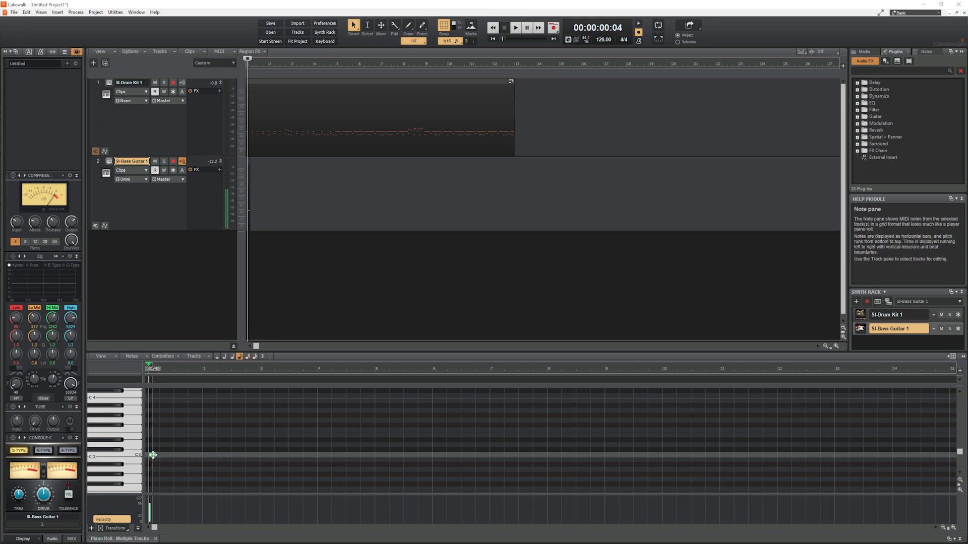
{"action": "mouse_move", "coordinate": [152, 456]}
{"action": "left_mouse_down"}
{"action": "mouse_move", "coordinate": [149, 422]}
{"action": "mouse_move", "coordinate": [160, 420]}
{"action": "left_mouse_up"}
{"action": "key", "text": "space"}
{"action": "left_click", "coordinate": [161, 420]}
{"action": "left_click", "coordinate": [168, 420]}
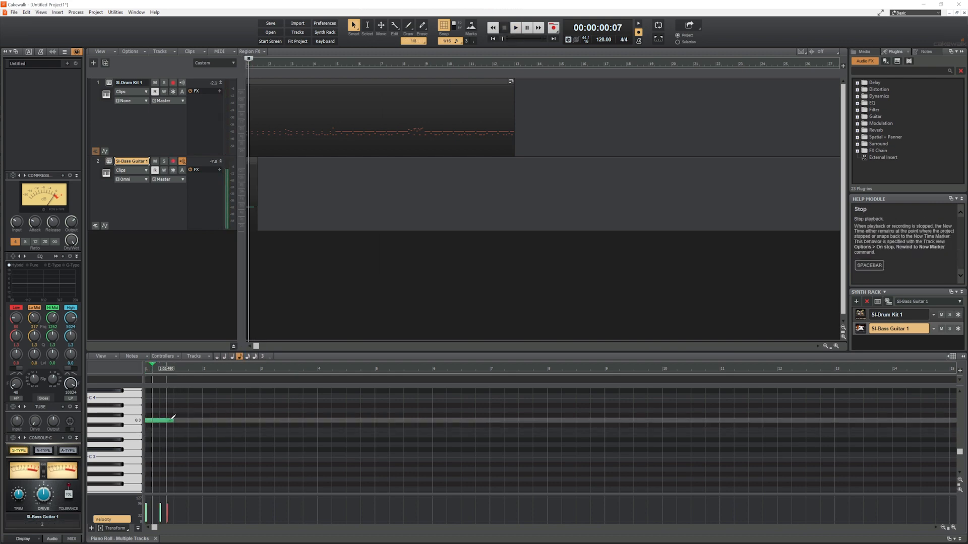
Delete the last two short G3 notes and set the note draw duration to 1/2
{"action": "right_click", "coordinate": [164, 420]}
{"action": "right_click", "coordinate": [169, 420]}
{"action": "left_click", "coordinate": [232, 356]}
{"action": "key", "text": "space"}
{"action": "key", "text": "space"}
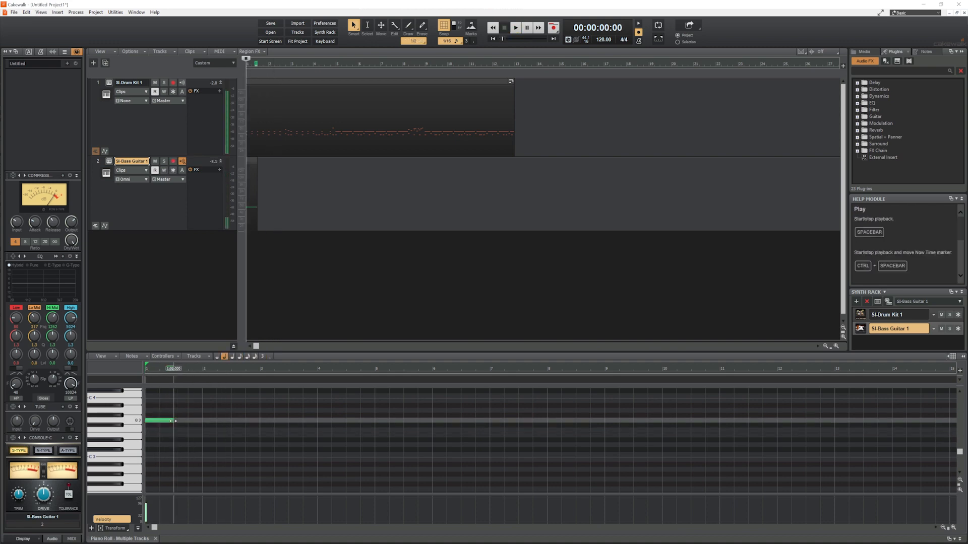
Draw a syncopated G3 bass line across measures 1 and 2, checking it by playback
{"action": "left_click", "coordinate": [171, 420]}
{"action": "left_click", "coordinate": [186, 420]}
{"action": "mouse_move", "coordinate": [187, 419]}
{"action": "left_mouse_down"}
{"action": "mouse_move", "coordinate": [260, 420]}
{"action": "mouse_move", "coordinate": [263, 396]}
{"action": "left_mouse_up"}
{"action": "key", "text": "space"}
{"action": "key", "text": "space"}
{"action": "right_click", "coordinate": [206, 421]}
{"action": "left_click", "coordinate": [198, 421]}
{"action": "left_click", "coordinate": [206, 422]}
{"action": "key", "text": "space"}
{"action": "key", "text": "space"}
Repeat the syncopated bass rhythm on C4 in measure 3 and on D4 in measure 4
{"action": "left_click", "coordinate": [265, 400]}
{"action": "scroll", "coordinate": [264, 397], "scroll_direction": "up", "scroll_amount": 1}
{"action": "left_click_drag", "start_coordinate": [267, 436], "coordinate": [281, 435]}
{"action": "left_click_drag", "start_coordinate": [284, 435], "coordinate": [311, 435]}
{"action": "mouse_move", "coordinate": [312, 435]}
{"action": "left_mouse_down"}
{"action": "mouse_move", "coordinate": [322, 424]}
{"action": "mouse_move", "coordinate": [375, 424]}
{"action": "left_mouse_up"}
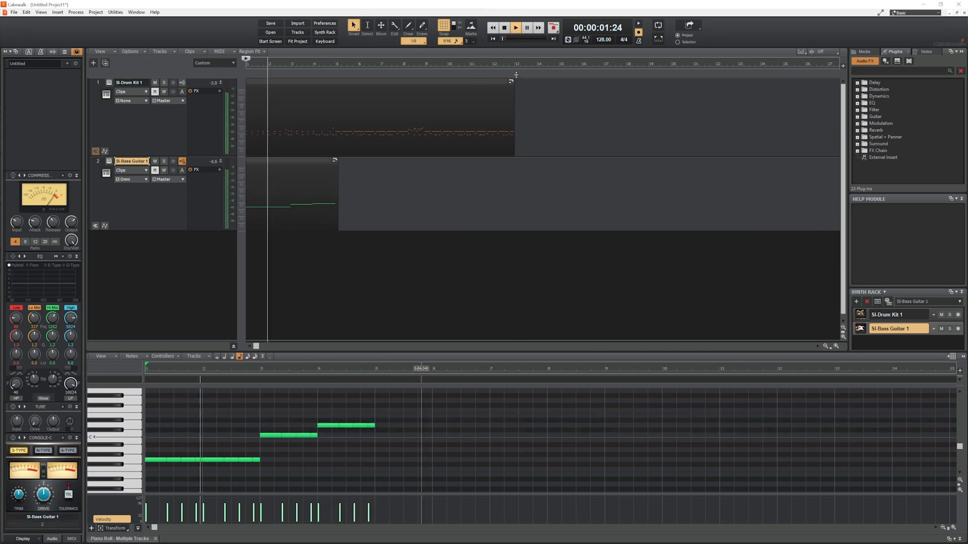
Draw 1/8 bass notes on G3, C4 and D4 across measures 5 to 8, and copy them to measure 9
{"action": "left_click", "coordinate": [378, 460]}
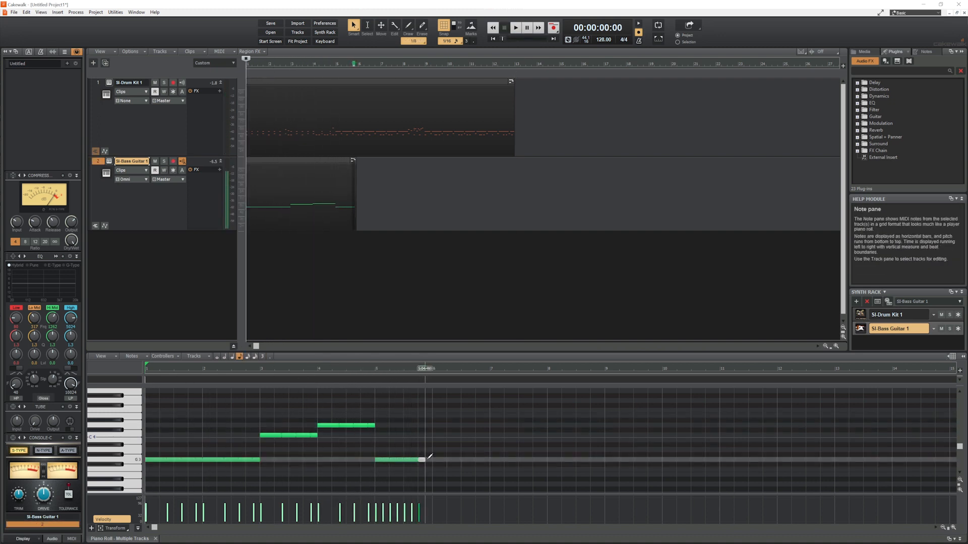
{"action": "mouse_move", "coordinate": [430, 458]}
{"action": "left_mouse_down"}
{"action": "mouse_move", "coordinate": [490, 459]}
{"action": "mouse_move", "coordinate": [514, 435]}
{"action": "mouse_move", "coordinate": [604, 425]}
{"action": "left_mouse_up"}
{"action": "left_click", "coordinate": [368, 27]}
{"action": "left_click_drag", "start_coordinate": [376, 405], "coordinate": [607, 471]}
{"action": "key", "text": "ctrl+c"}
{"action": "left_click", "coordinate": [604, 369]}
{"action": "key", "text": "ctrl+v"}
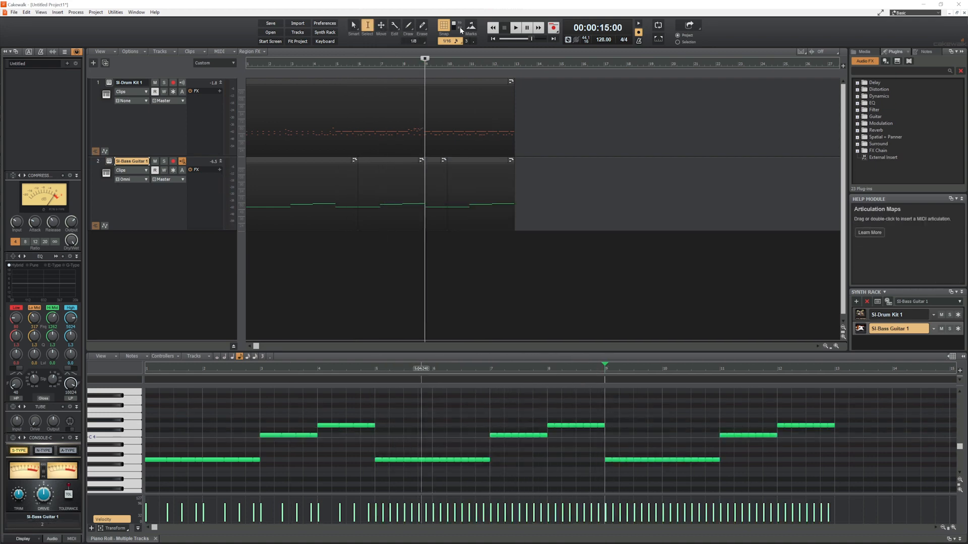
Play the drum and bass arrangement from the project start
{"action": "left_click", "coordinate": [493, 39]}
{"action": "left_click", "coordinate": [515, 27]}
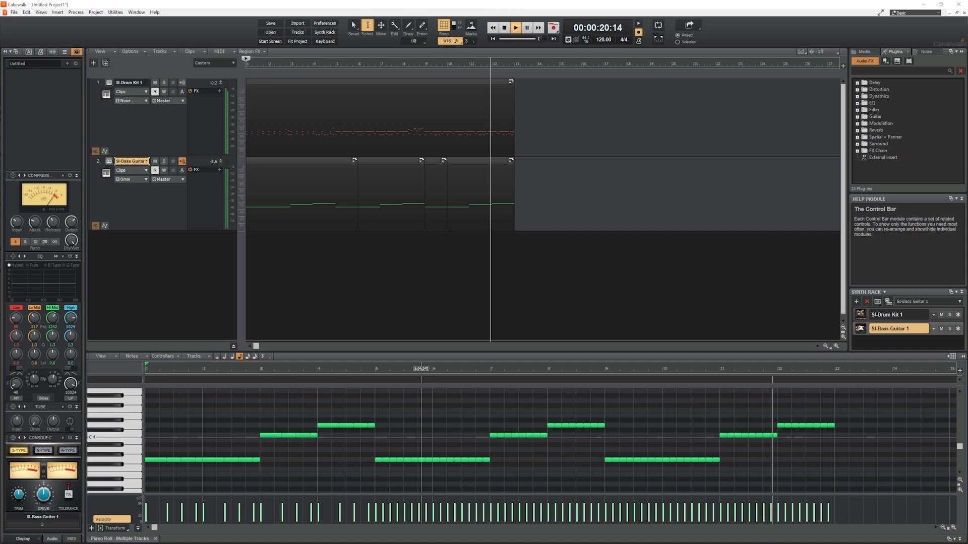
Start a new empty project and insert an audio track in it
{"action": "left_click", "coordinate": [14, 12]}
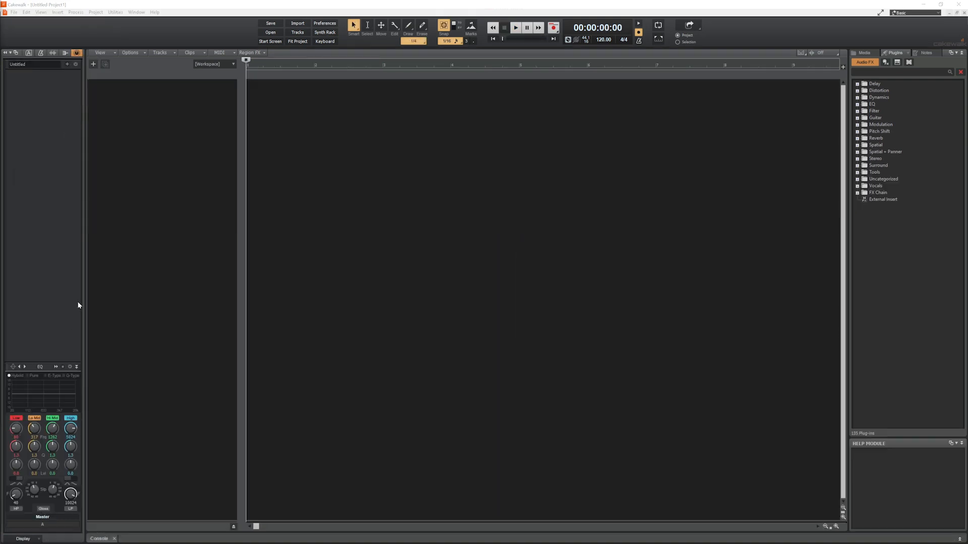
{"action": "right_click", "coordinate": [109, 131]}
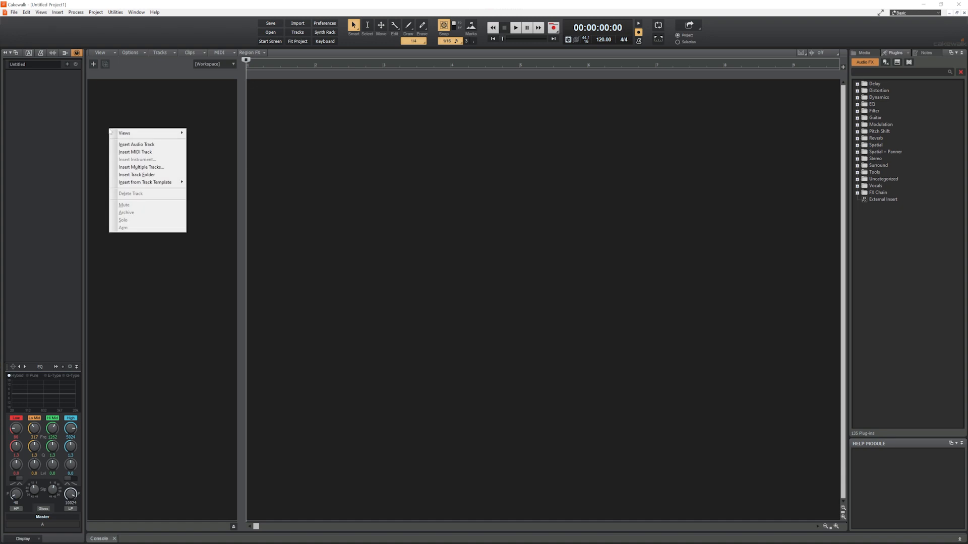
{"action": "left_click", "coordinate": [121, 145]}
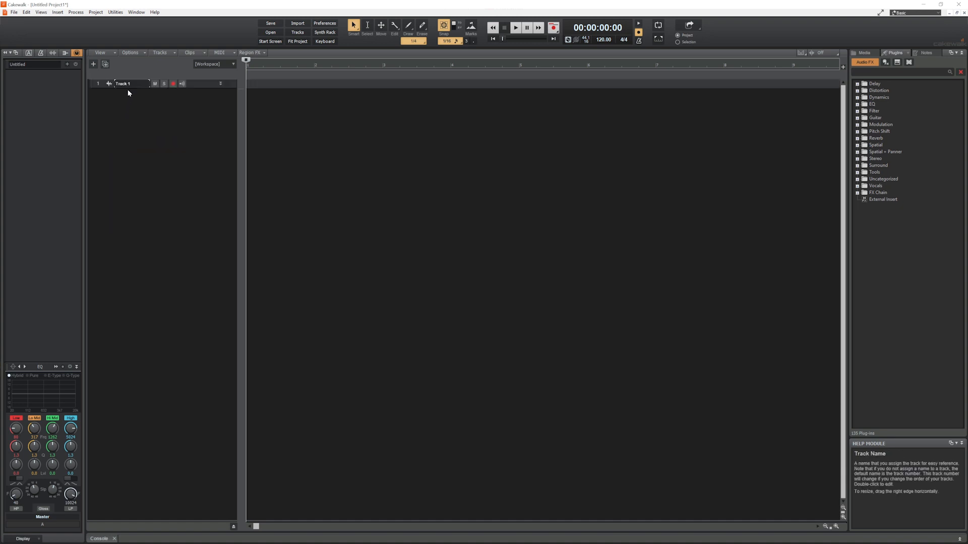
{"action": "left_click", "coordinate": [128, 92]}
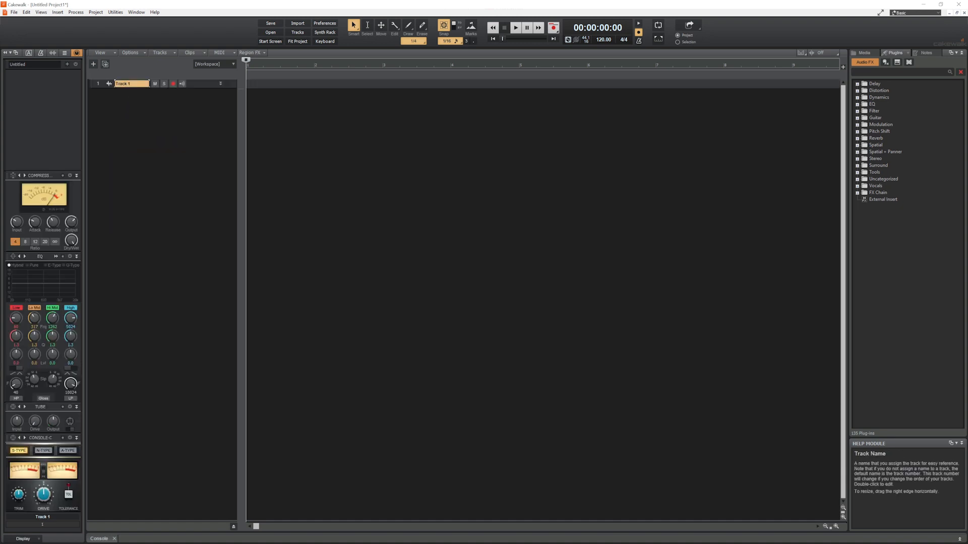
Make the audio track taller and rename it Guitar
{"action": "left_click_drag", "start_coordinate": [140, 89], "coordinate": [141, 134]}
{"action": "double_click", "coordinate": [131, 83]}
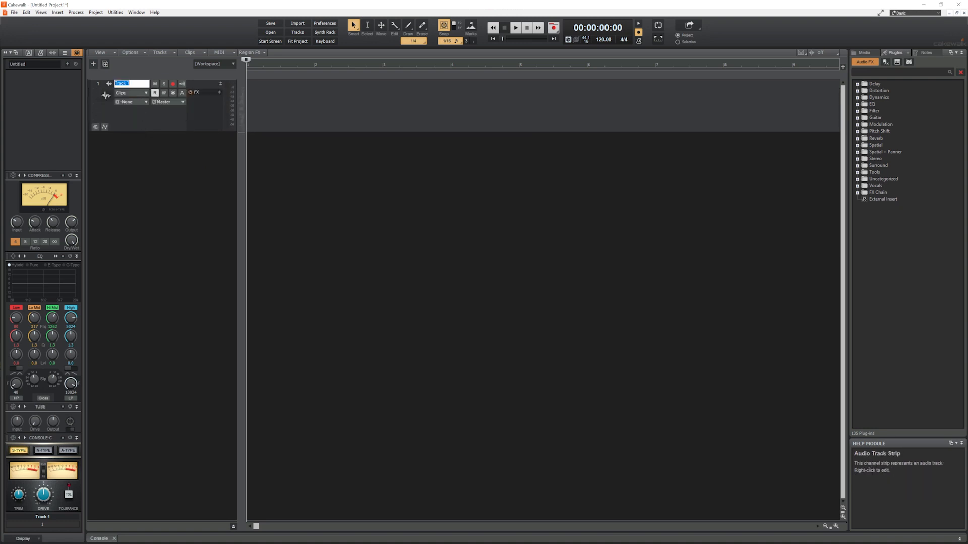
{"action": "type", "text": "Guitar"}
{"action": "key", "text": "Return"}
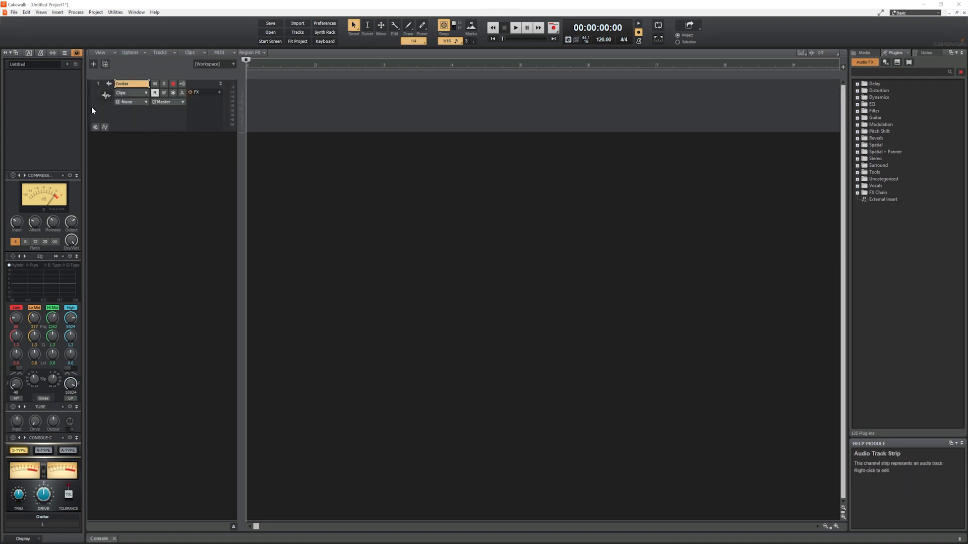
Try the mute, solo and record-arm switches of the Guitar track, turning each one on and off again
{"action": "left_click", "coordinate": [155, 84]}
{"action": "left_click", "coordinate": [155, 84]}
{"action": "left_click", "coordinate": [164, 85]}
{"action": "left_click", "coordinate": [164, 85]}
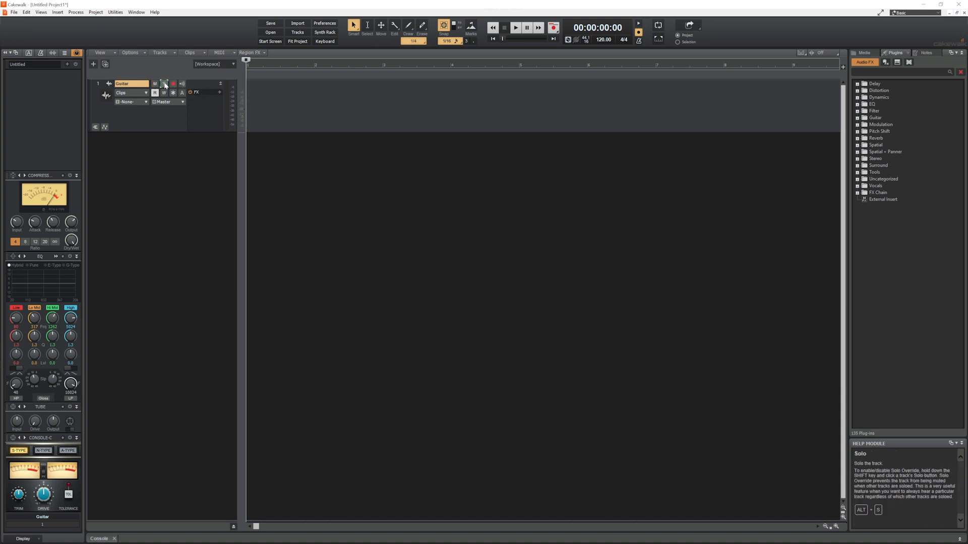
{"action": "left_click", "coordinate": [173, 83]}
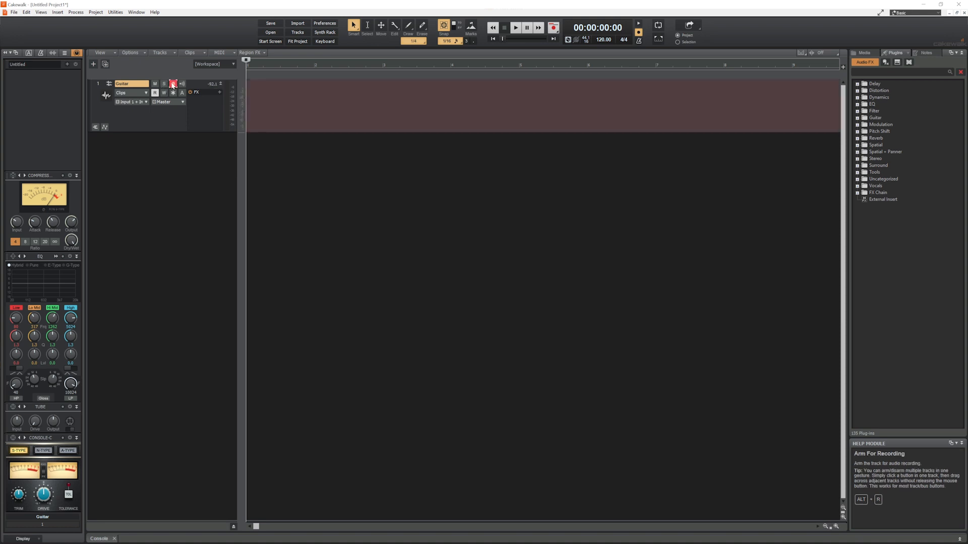
{"action": "left_click", "coordinate": [173, 83]}
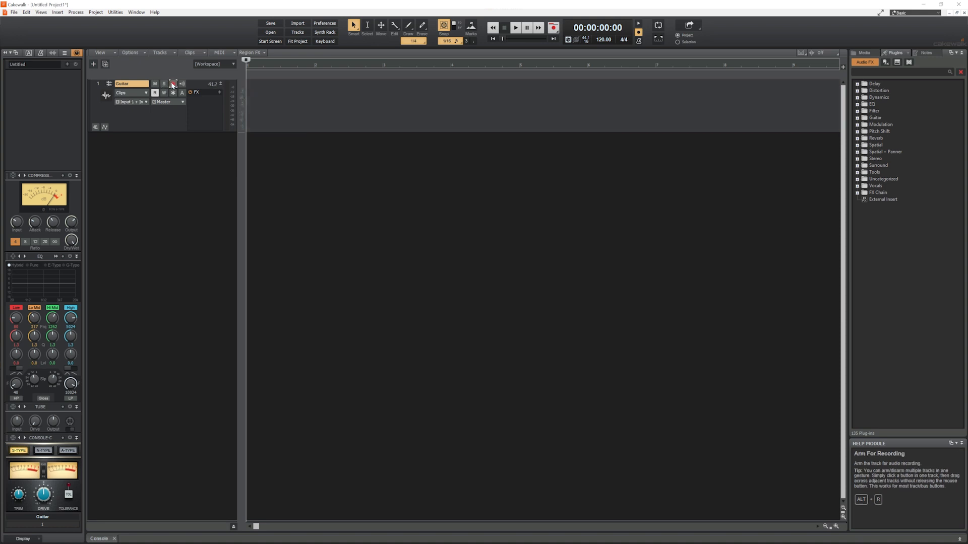
Set the Guitar track's input to Input 1 of the Focusrite USB ASIO interface
{"action": "left_click", "coordinate": [146, 102]}
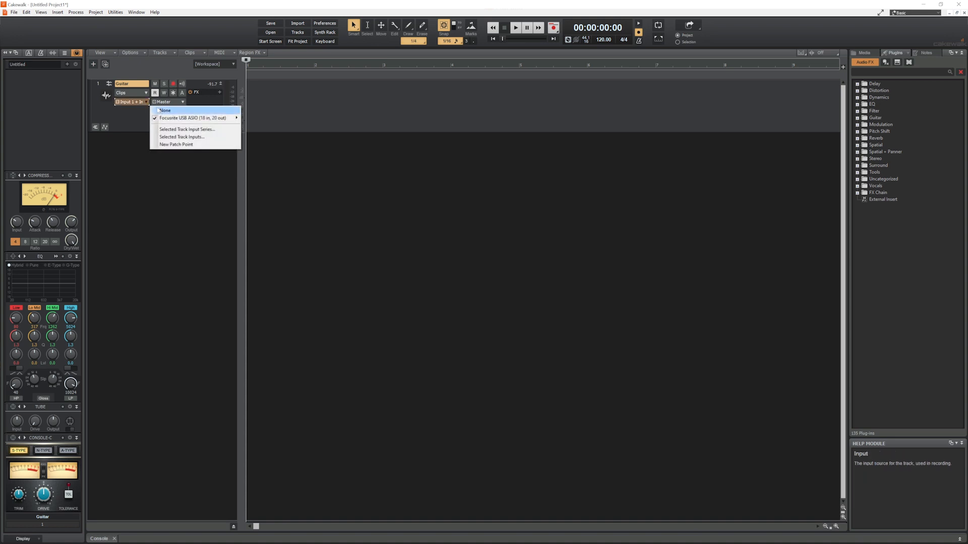
{"action": "mouse_move", "coordinate": [166, 119]}
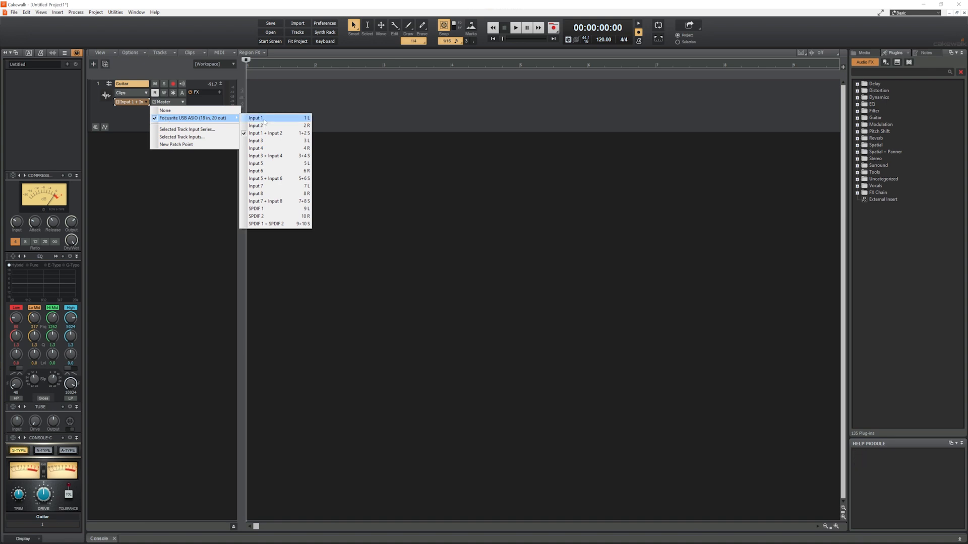
{"action": "left_click", "coordinate": [263, 119]}
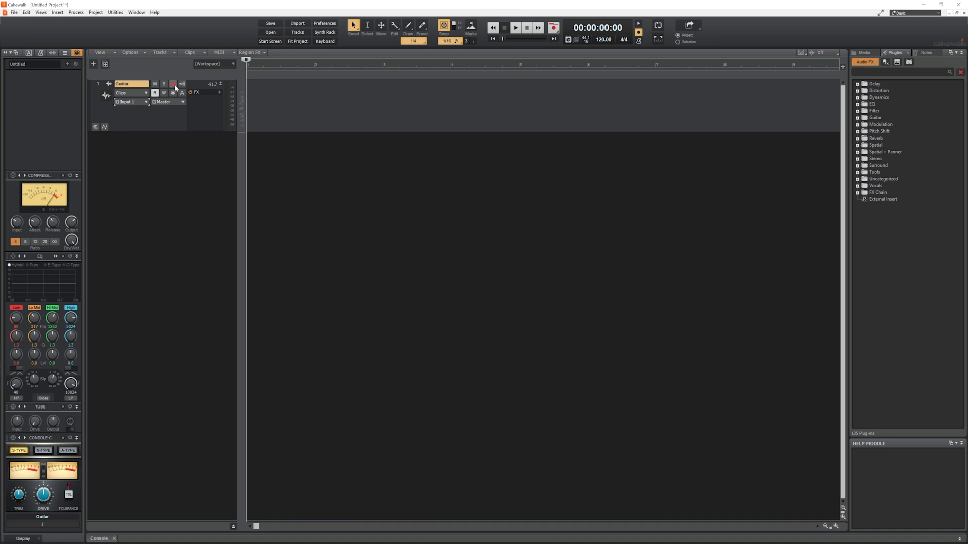
Arm the Guitar track and record a guitar take from the project start over the drums and bass
{"action": "left_click", "coordinate": [174, 85]}
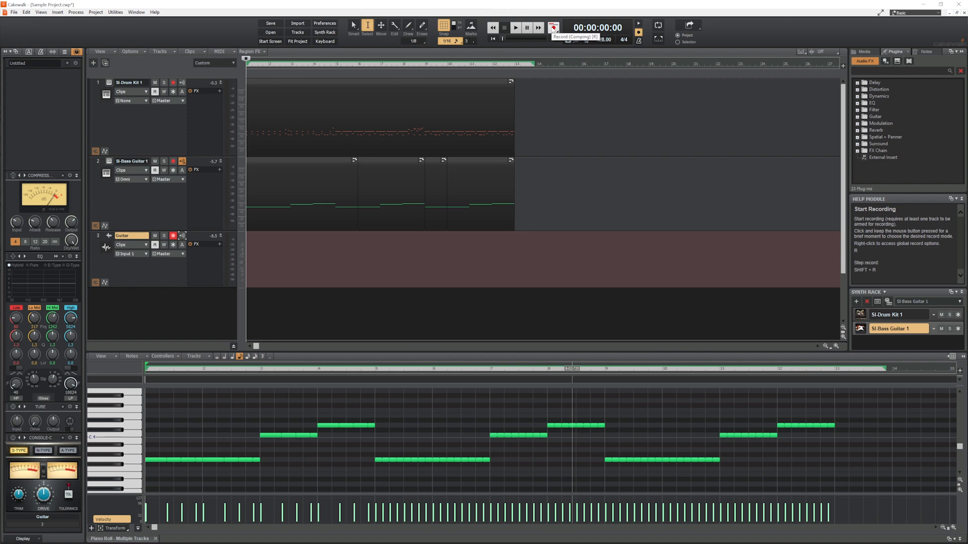
{"action": "left_click", "coordinate": [553, 29]}
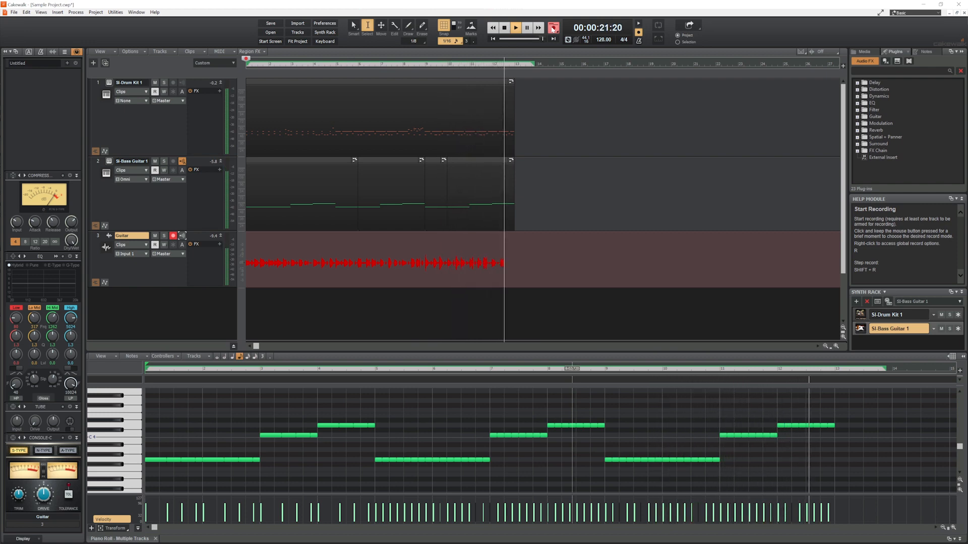
{"action": "key", "text": "space"}
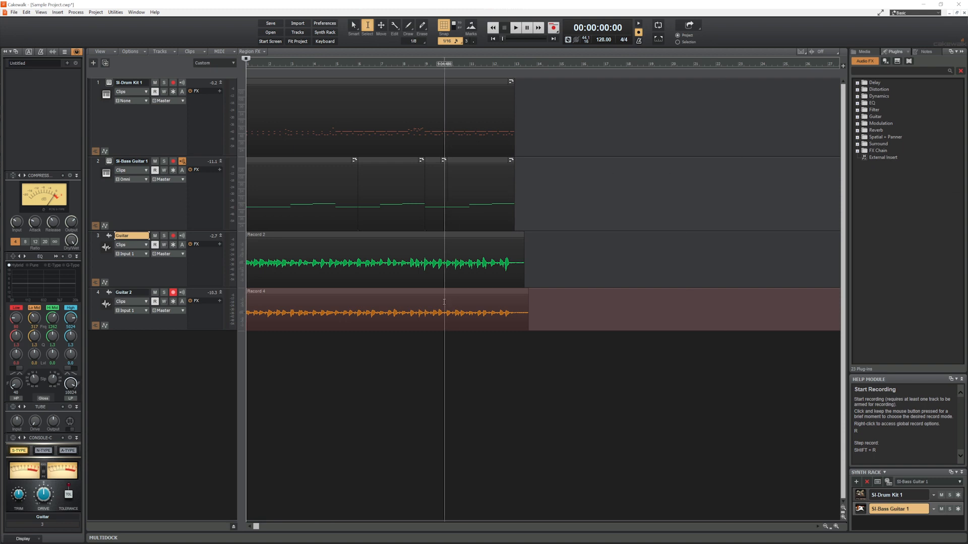
Delete the recorded clips from the Guitar and Guitar 2 tracks, and arm only the Guitar track for recording
{"action": "left_click", "coordinate": [451, 290]}
{"action": "key", "text": "Delete"}
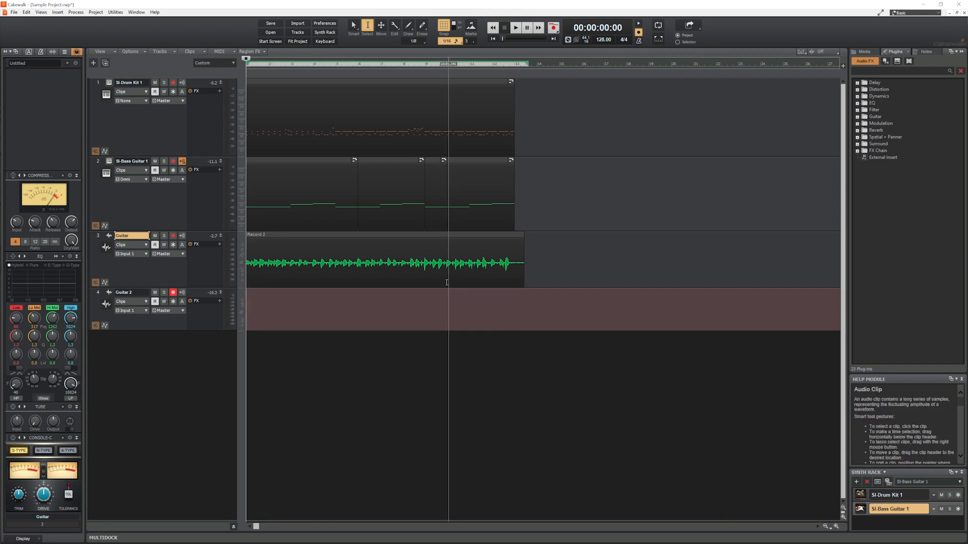
{"action": "left_click", "coordinate": [437, 235]}
{"action": "key", "text": "Delete"}
{"action": "left_click", "coordinate": [173, 292]}
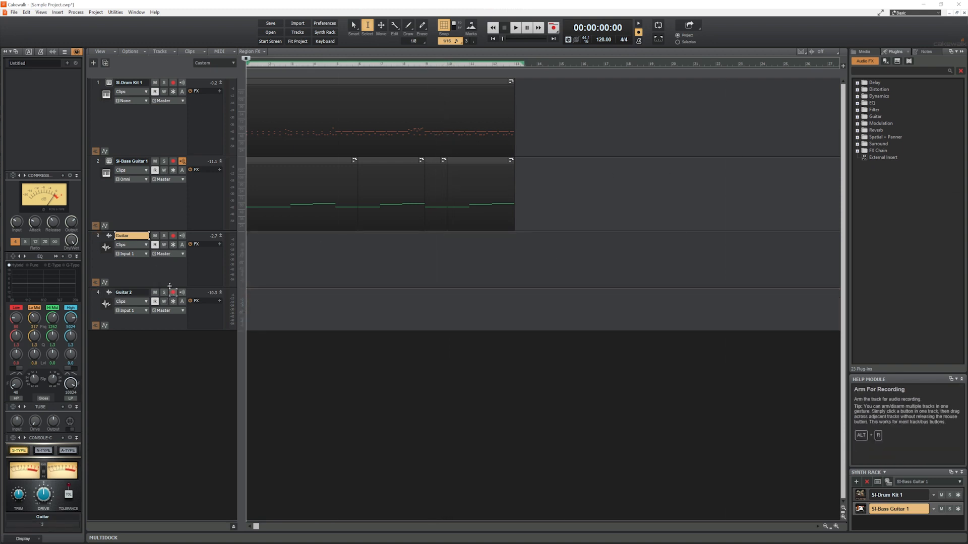
{"action": "left_click", "coordinate": [173, 235]}
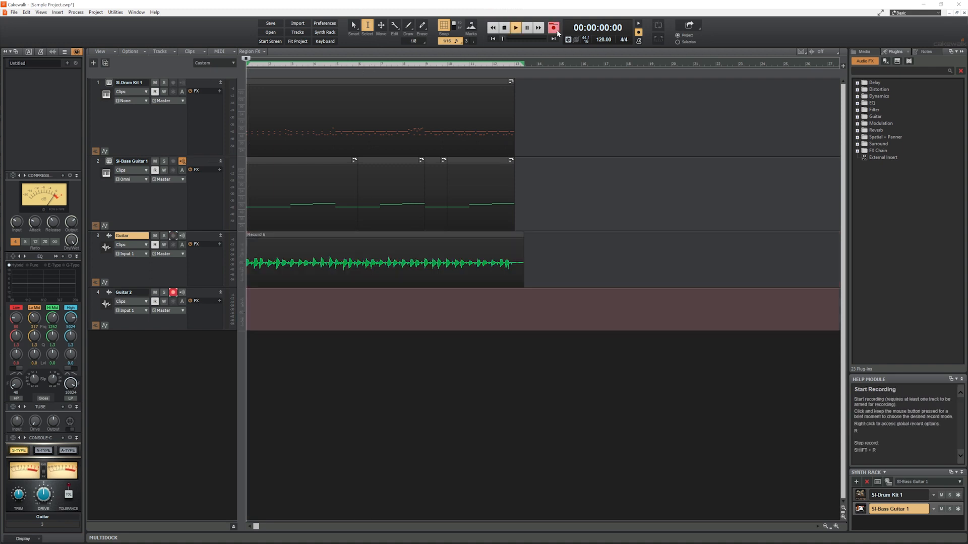
Record a second guitar take on the Guitar 2 track from the project start, and disarm the track
{"action": "left_click", "coordinate": [557, 31]}
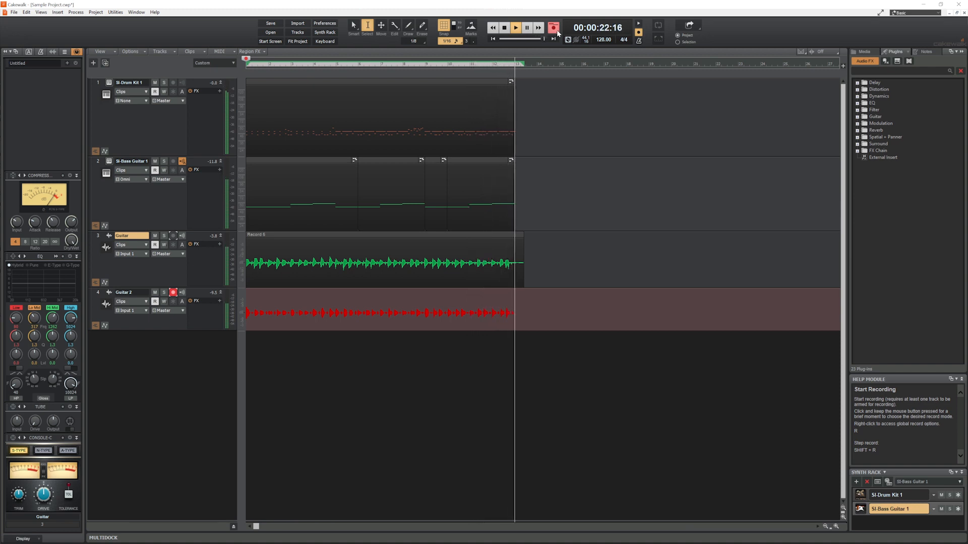
{"action": "key", "text": "space"}
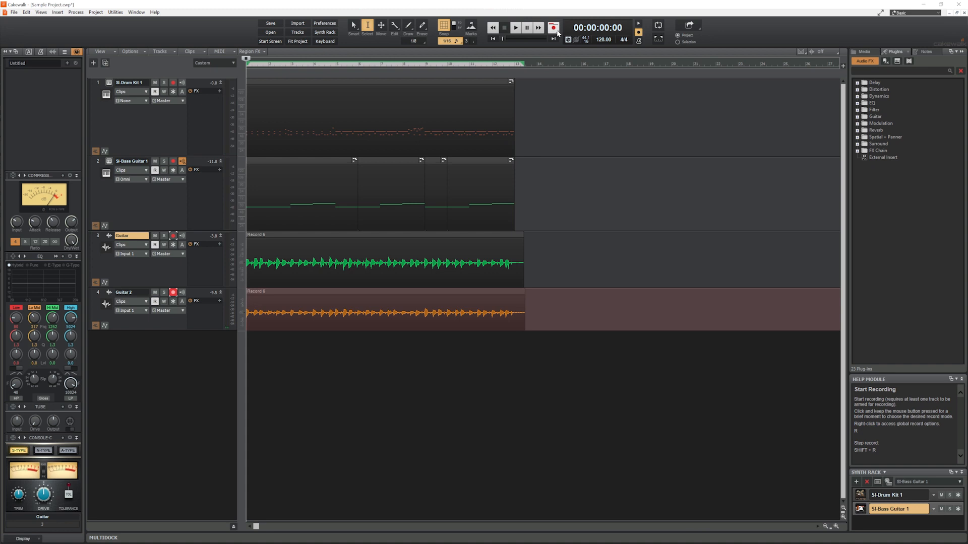
{"action": "left_click", "coordinate": [173, 292]}
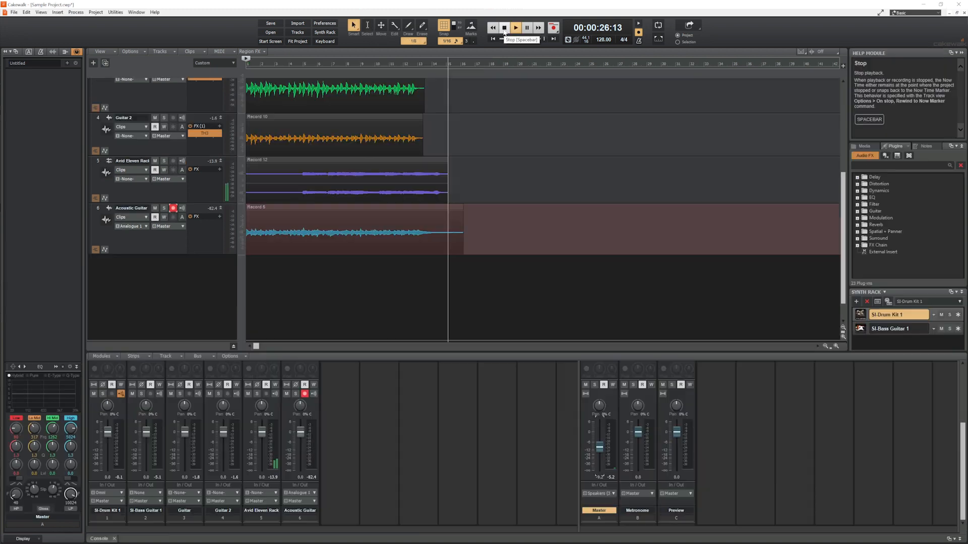
Stop playback, trim the end of the Acoustic Guitar clip to the end of the Avid Eleven Rack clip, and give it a fade-out
{"action": "key", "text": "space"}
{"action": "left_click_drag", "start_coordinate": [461, 246], "coordinate": [447, 253]}
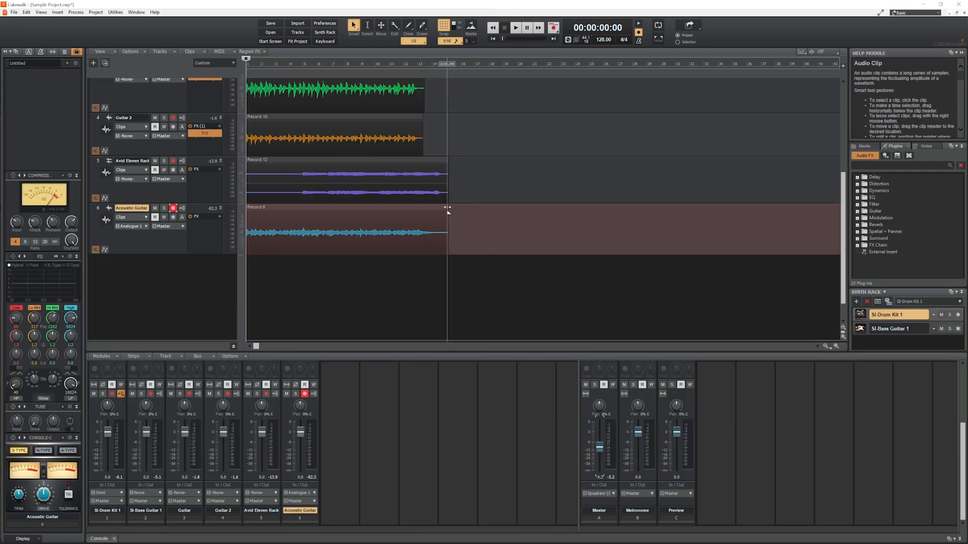
{"action": "left_click_drag", "start_coordinate": [447, 211], "coordinate": [436, 211]}
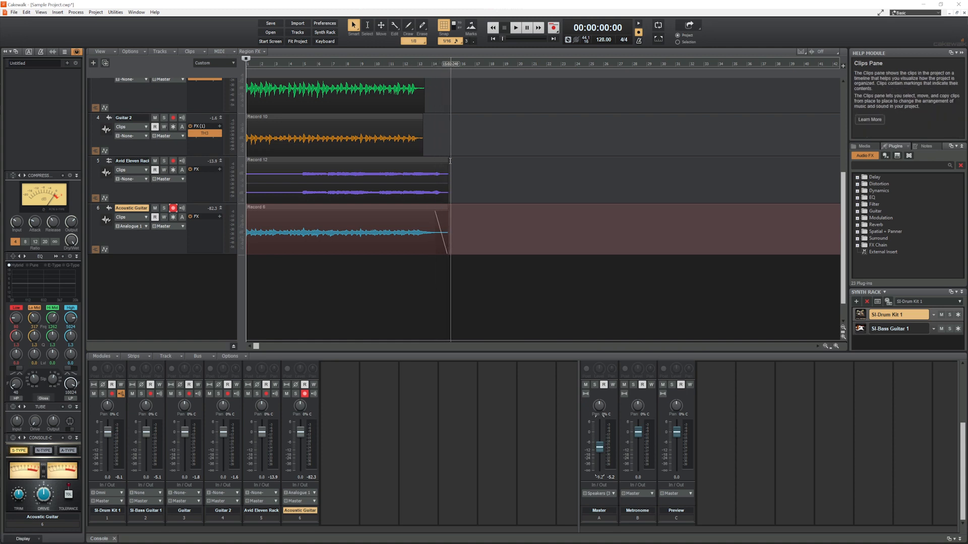
Add a fade-out to the end of the Avid Eleven Rack clip and trim off its silent beginning
{"action": "left_click_drag", "start_coordinate": [448, 161], "coordinate": [433, 161]}
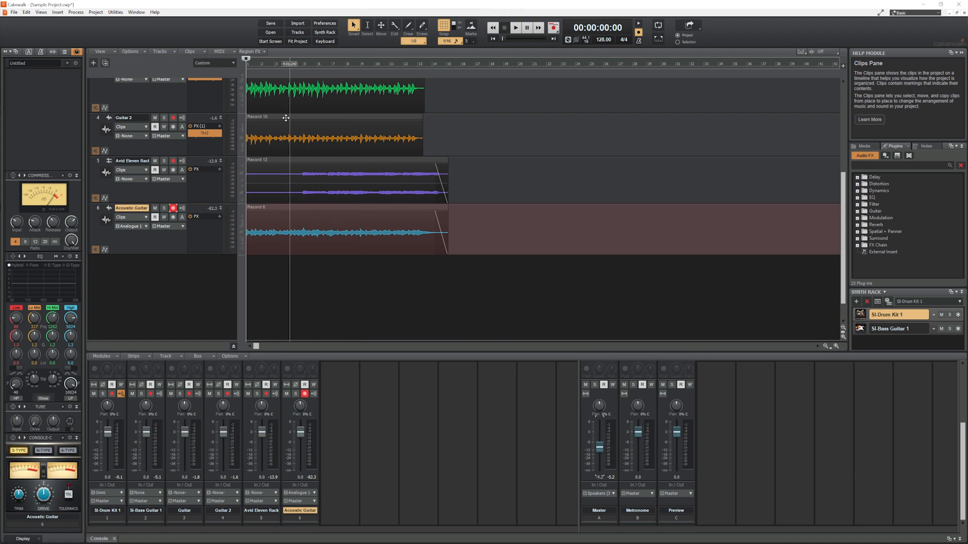
{"action": "left_click_drag", "start_coordinate": [247, 193], "coordinate": [299, 193]}
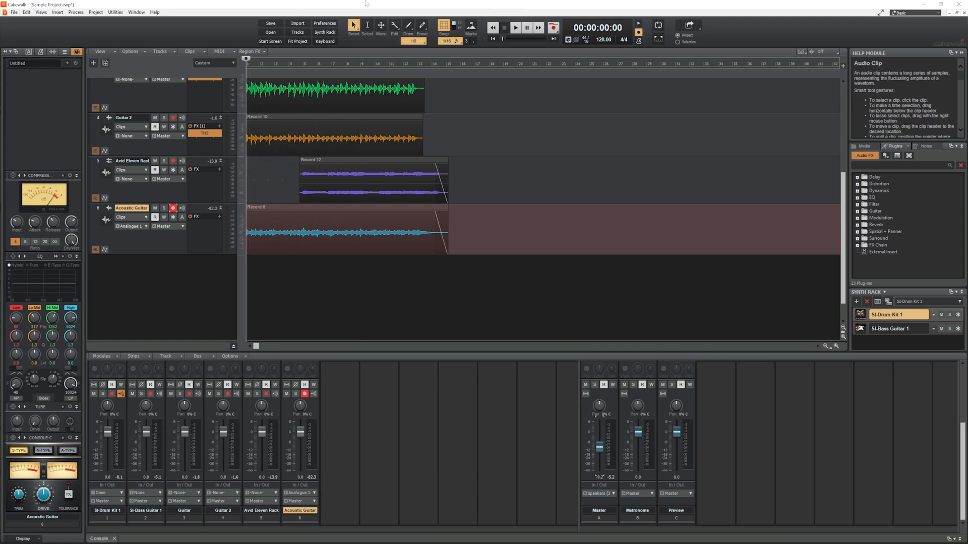
{"action": "scroll", "coordinate": [498, 202], "scroll_direction": "up", "scroll_amount": 2}
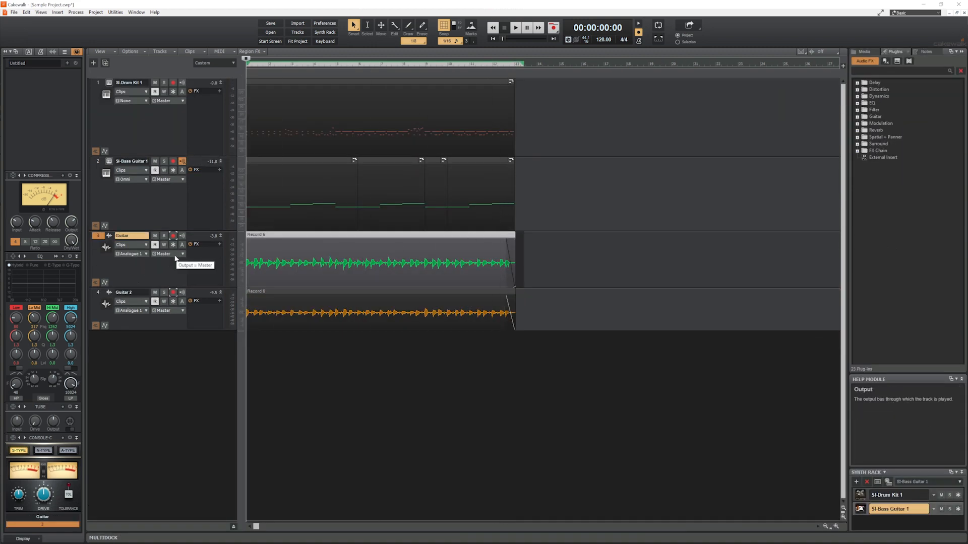
Insert the TH3 audio effect on the Guitar track and load the THe Crunch preset from the TH3 Cakewalk bank
{"action": "right_click", "coordinate": [203, 256]}
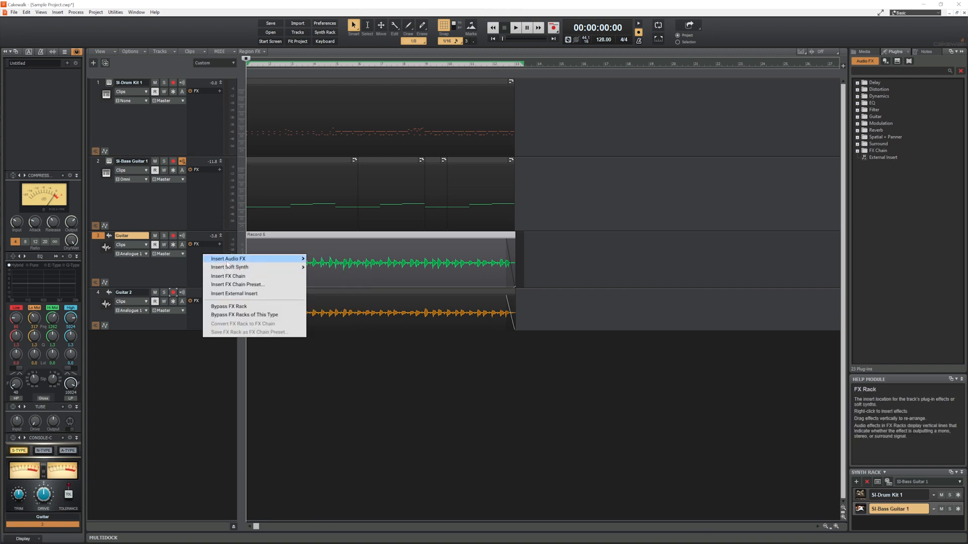
{"action": "mouse_move", "coordinate": [230, 258]}
{"action": "left_click", "coordinate": [320, 271]}
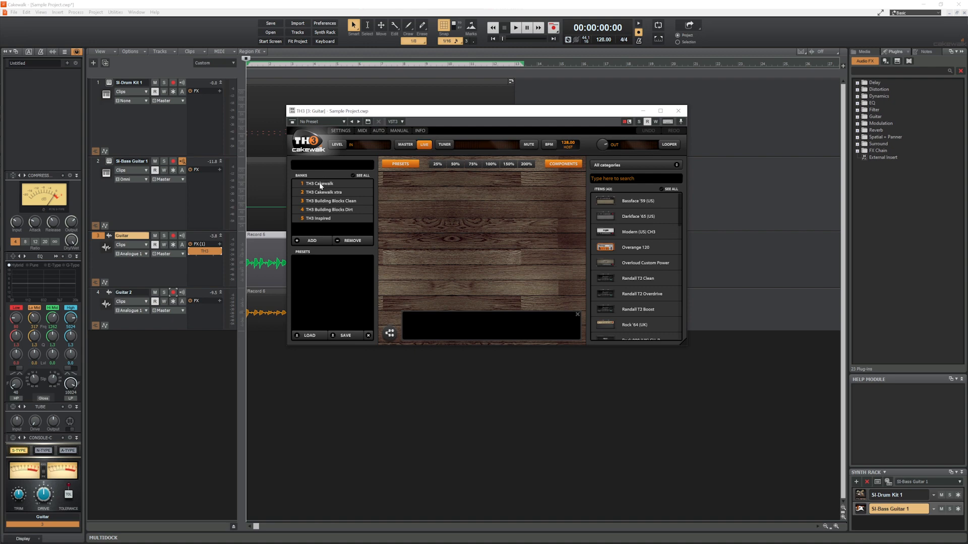
{"action": "left_click", "coordinate": [321, 185]}
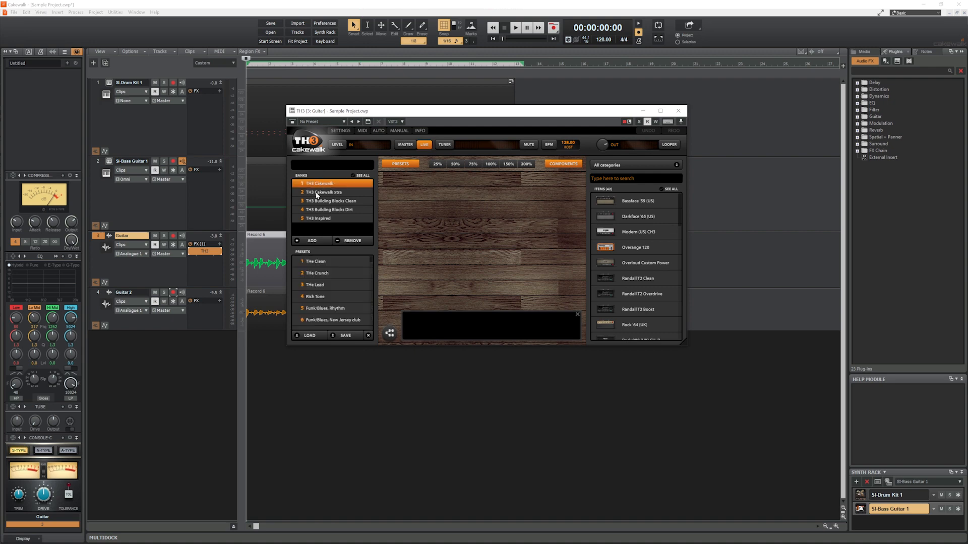
{"action": "left_click", "coordinate": [322, 273]}
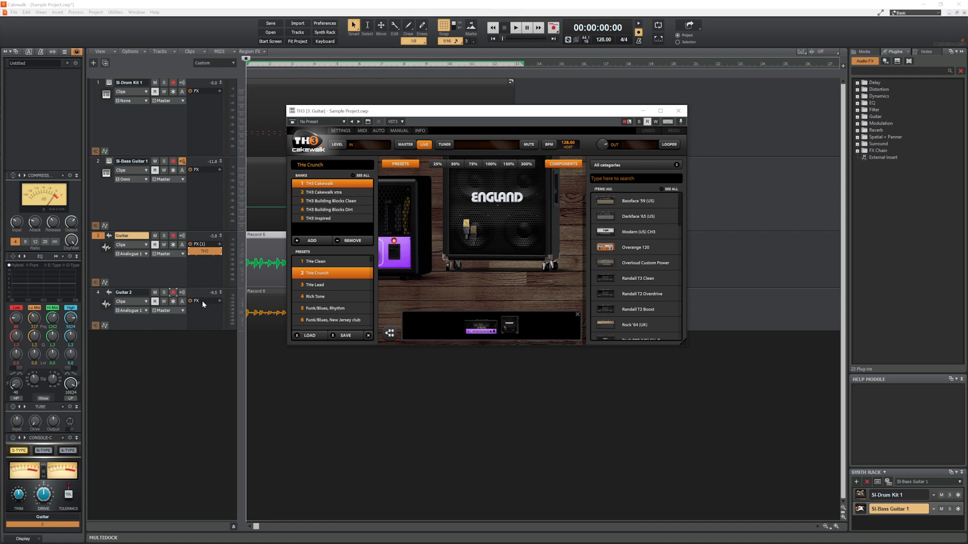
{"action": "left_click", "coordinate": [678, 110]}
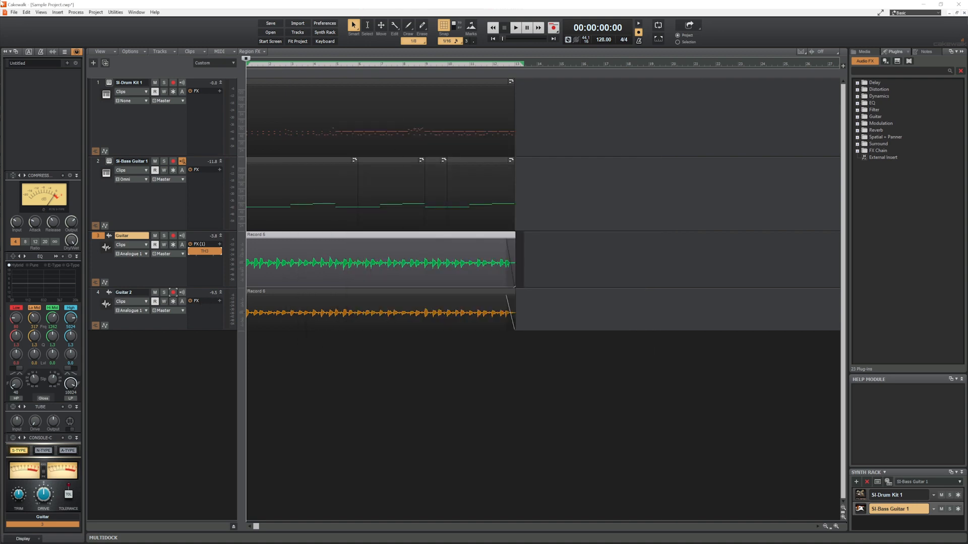
Reset the Guitar and SI-Bass Guitar 1 volume faders to 0.0 in the Console view, and close the view
{"action": "left_click", "coordinate": [41, 13]}
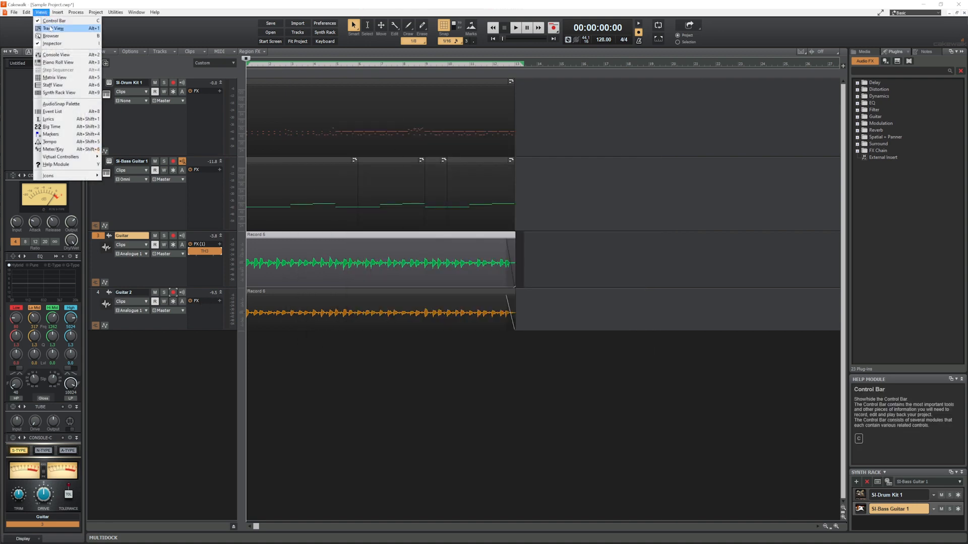
{"action": "left_click", "coordinate": [53, 55]}
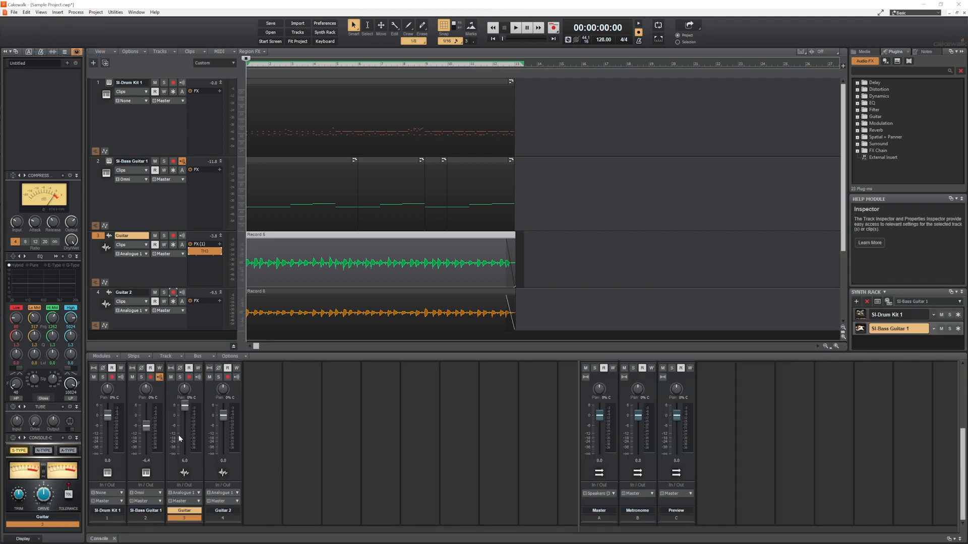
{"action": "double_click", "coordinate": [184, 408]}
{"action": "double_click", "coordinate": [144, 430]}
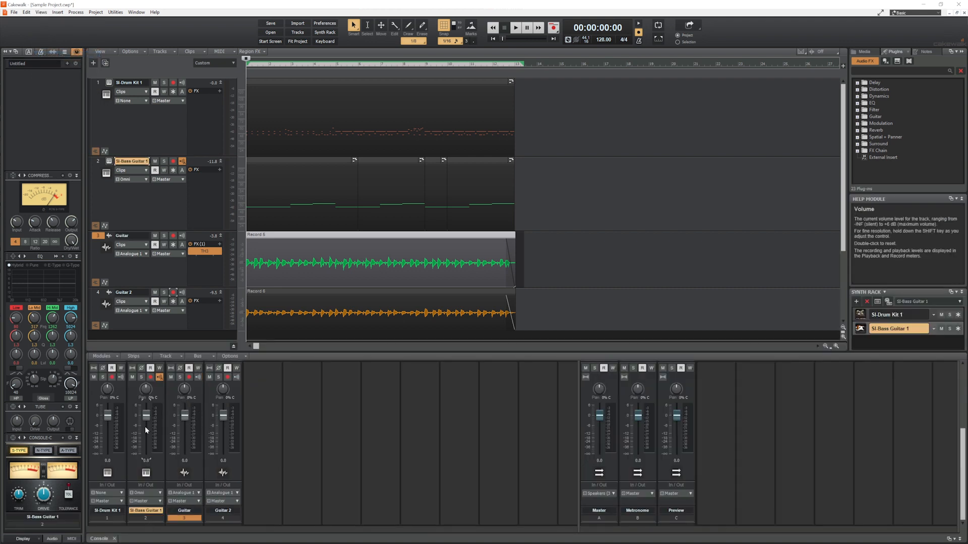
{"action": "left_click", "coordinate": [115, 539]}
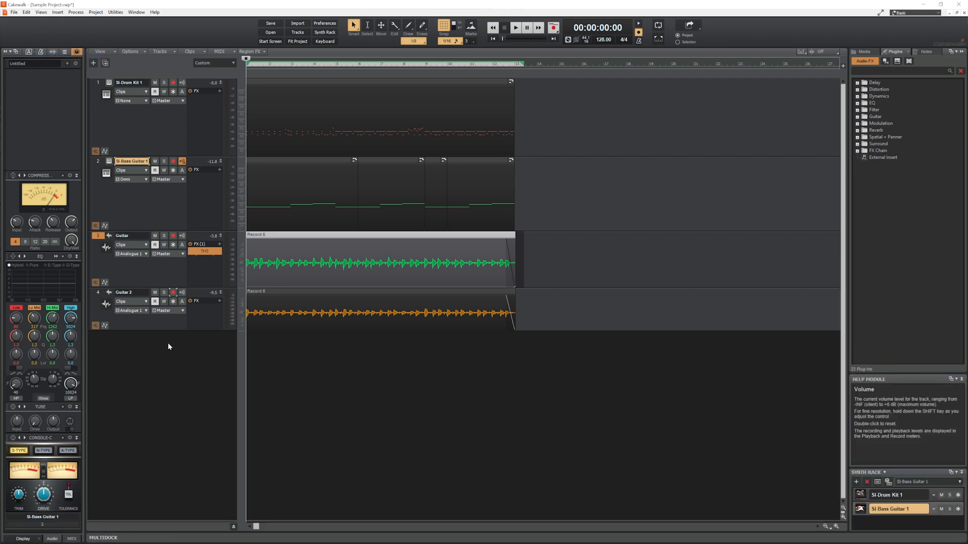
Insert the TH3 audio effect on the Guitar 2 track with the THe Crunch preset from the TH3 Cakewalk bank
{"action": "right_click", "coordinate": [200, 320]}
{"action": "mouse_move", "coordinate": [242, 241]}
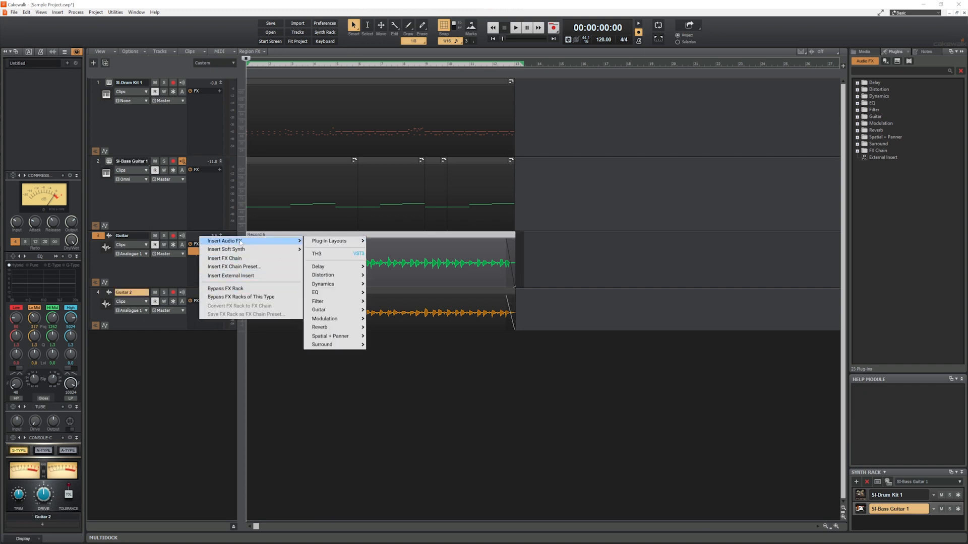
{"action": "left_click", "coordinate": [325, 254]}
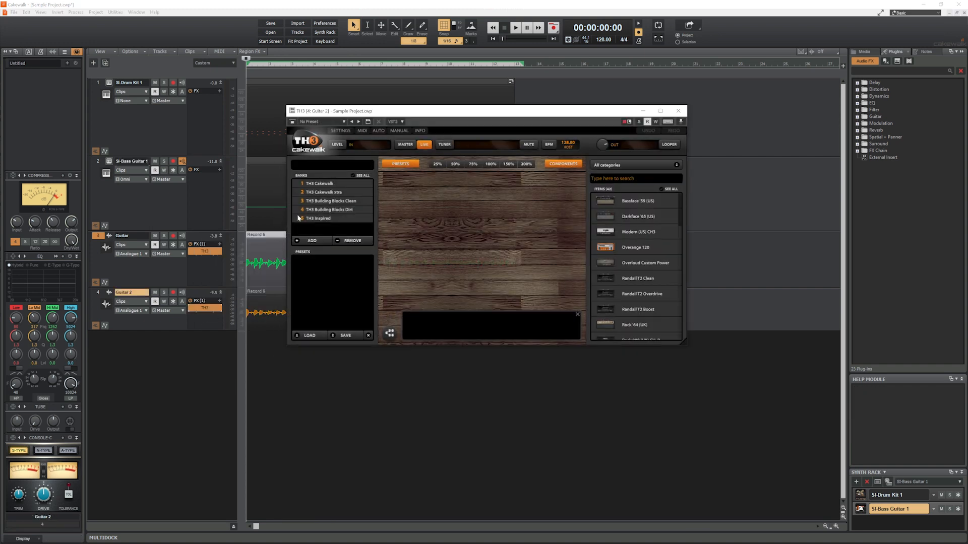
{"action": "left_click", "coordinate": [323, 185]}
{"action": "left_click", "coordinate": [319, 273]}
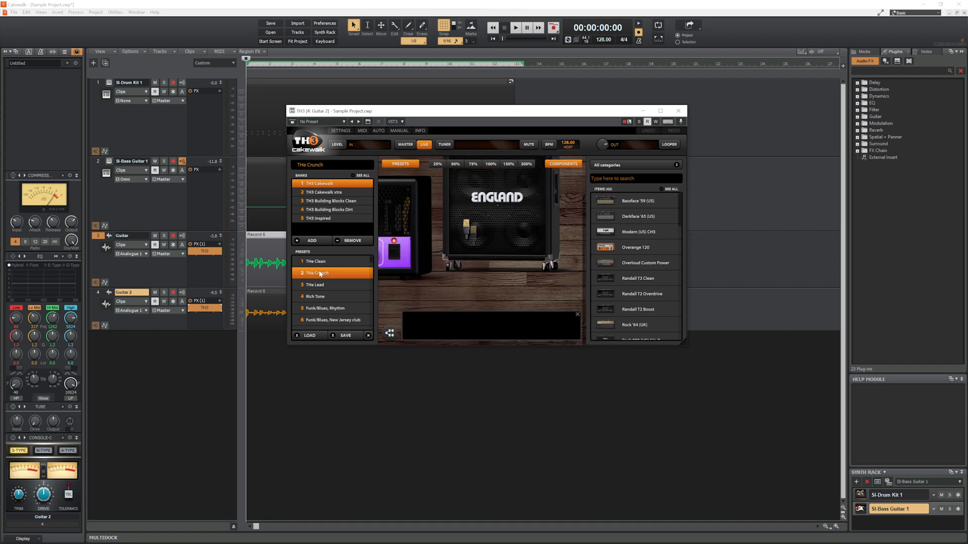
{"action": "left_click", "coordinate": [678, 111]}
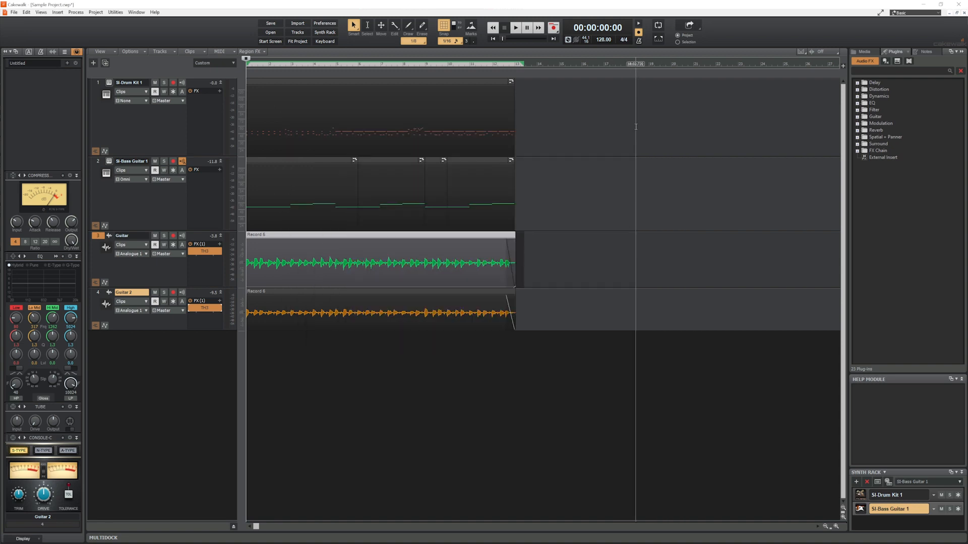
Play the project from the start to hear both guitar tracks with the amp effect, and stop playback
{"action": "left_click", "coordinate": [518, 28]}
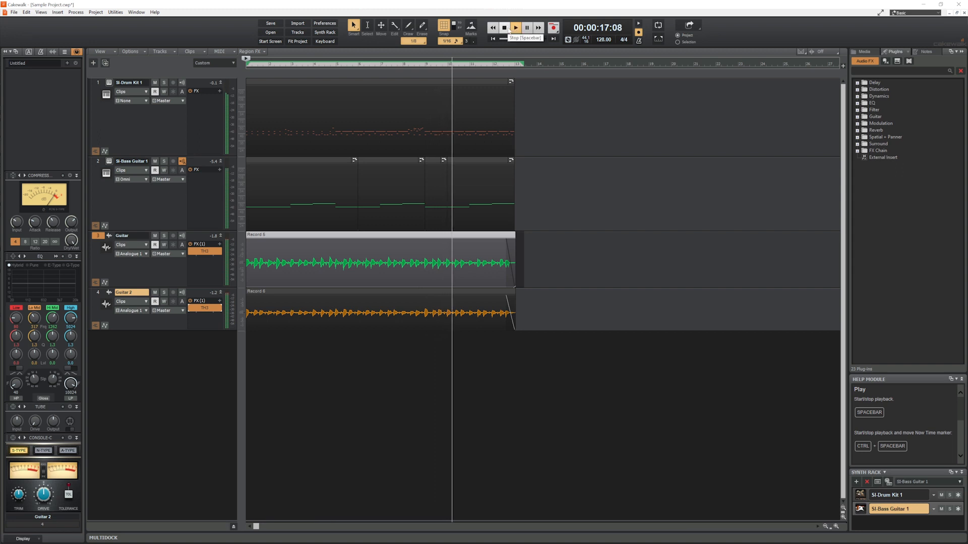
{"action": "left_click", "coordinate": [504, 27]}
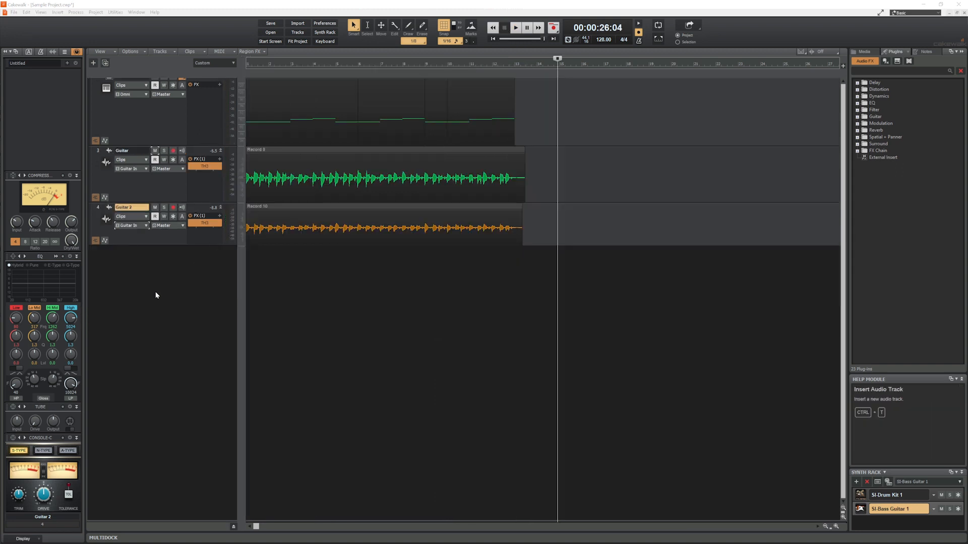
Insert an audio track named Avid Eleven Rack, increase its height, and set its input to the stereo pair Eleven Rig L + Eleven Rig R
{"action": "right_click", "coordinate": [143, 305]}
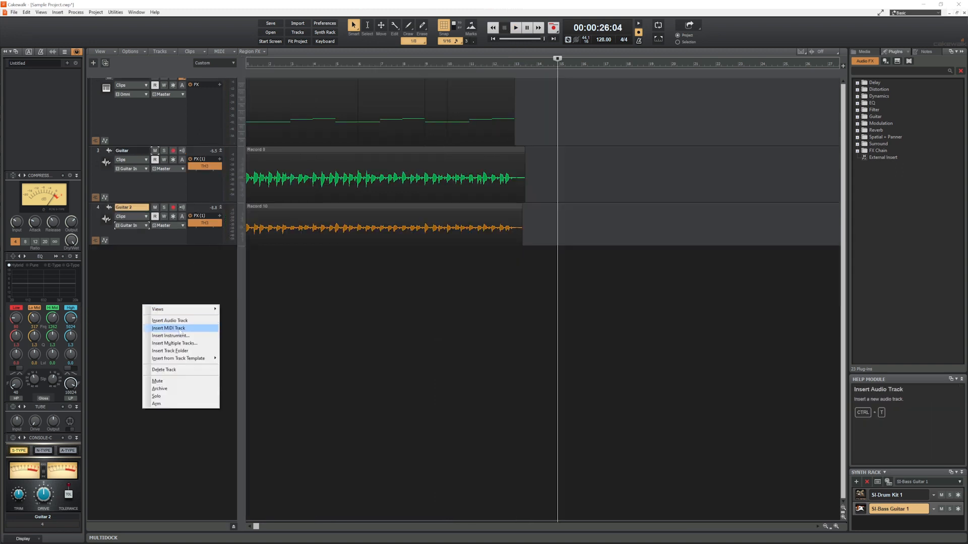
{"action": "left_click", "coordinate": [166, 327]}
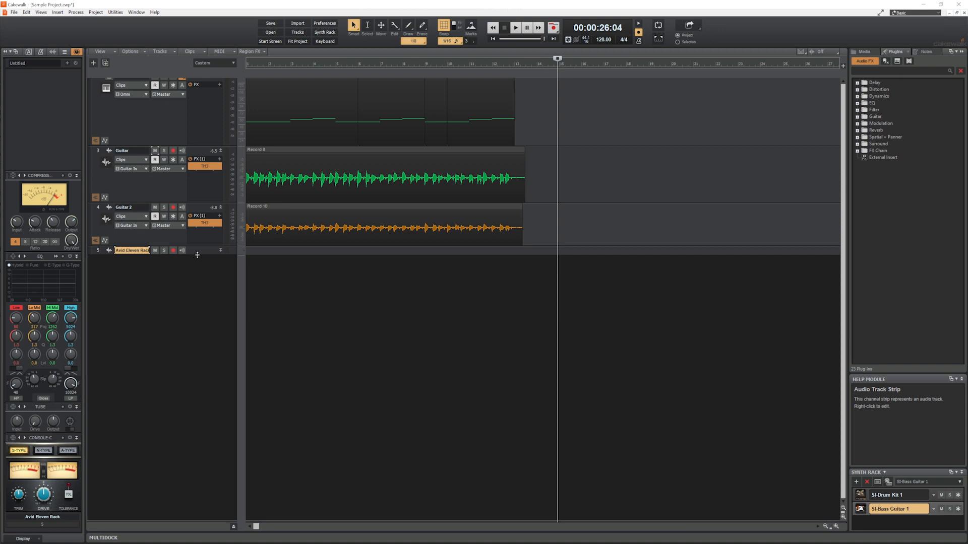
{"action": "left_click_drag", "start_coordinate": [197, 255], "coordinate": [194, 325]}
{"action": "left_click", "coordinate": [144, 269]}
{"action": "mouse_move", "coordinate": [178, 286]}
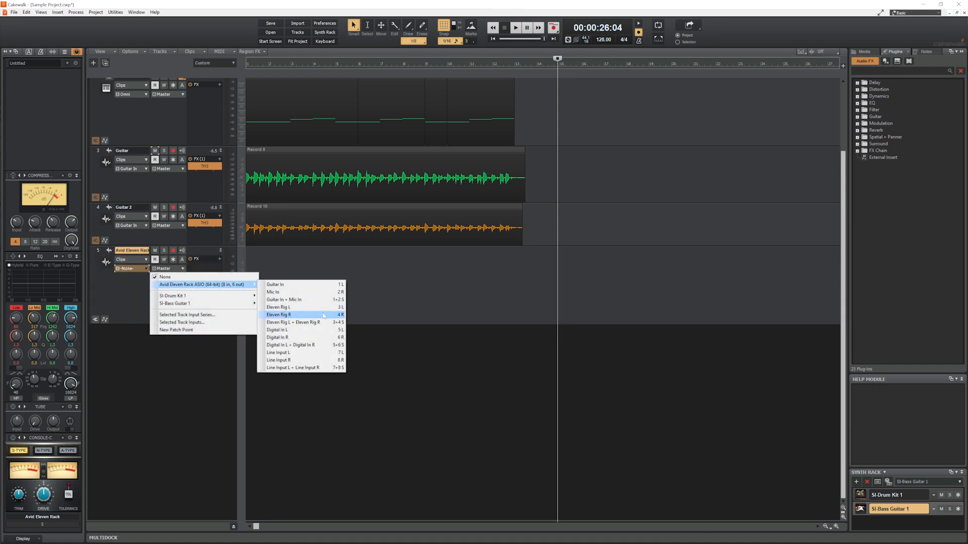
{"action": "left_click", "coordinate": [277, 307]}
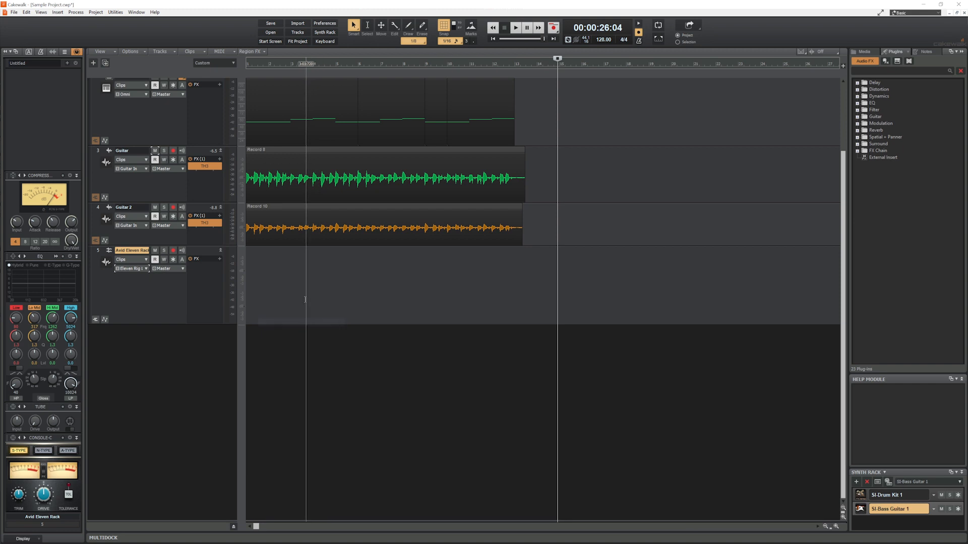
Arm the Avid Eleven Rack track, record a guitar take from the project start, and play the project back
{"action": "left_click", "coordinate": [492, 39]}
{"action": "scroll", "coordinate": [389, 242], "scroll_direction": "up", "scroll_amount": 3}
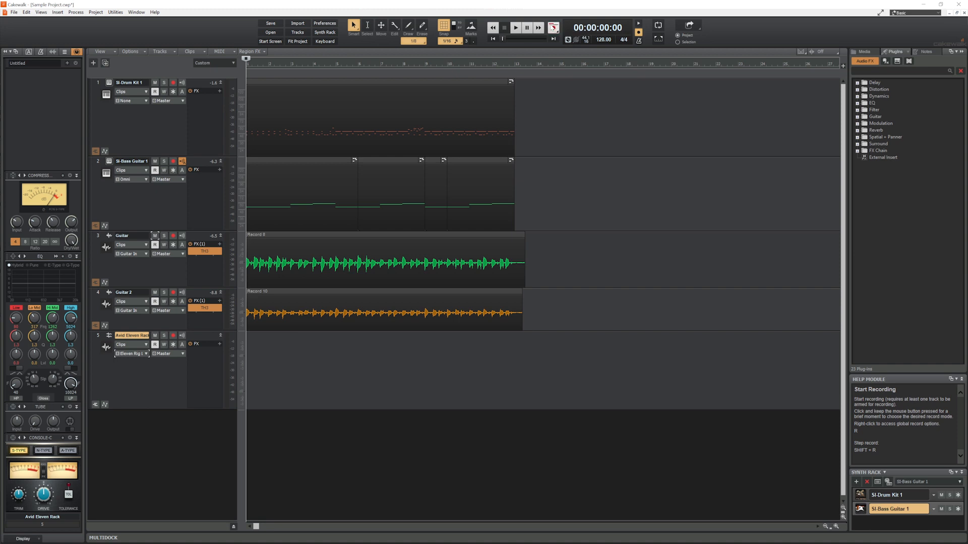
{"action": "left_click", "coordinate": [172, 336]}
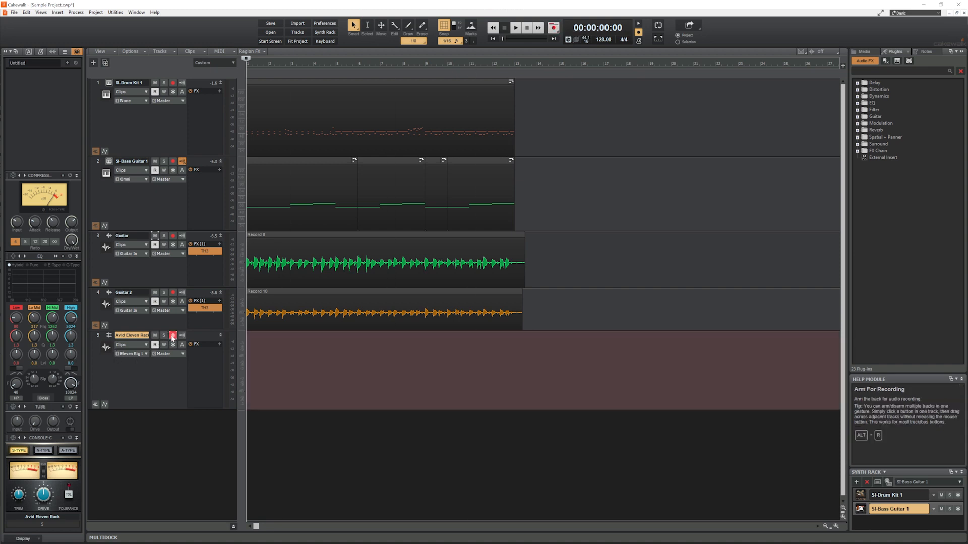
{"action": "left_click", "coordinate": [550, 33]}
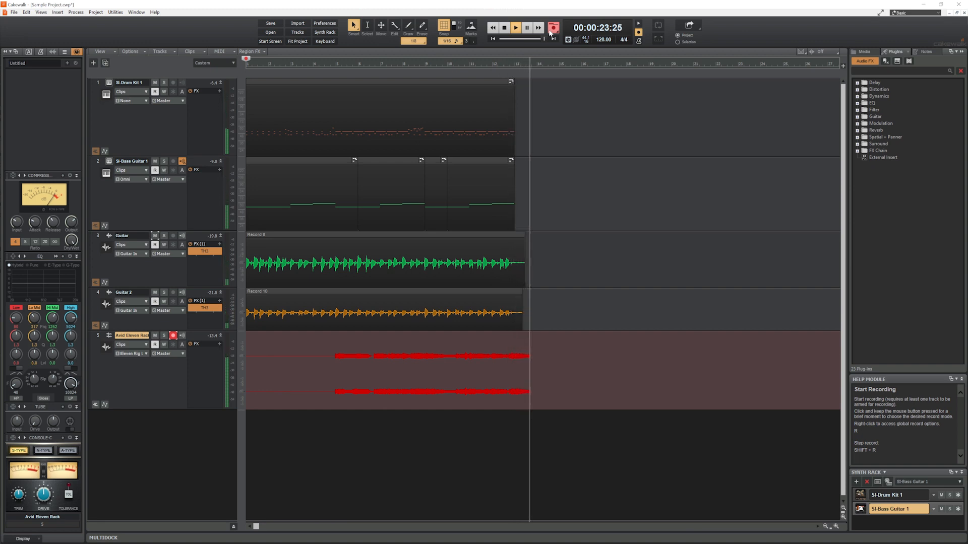
{"action": "left_click", "coordinate": [550, 33]}
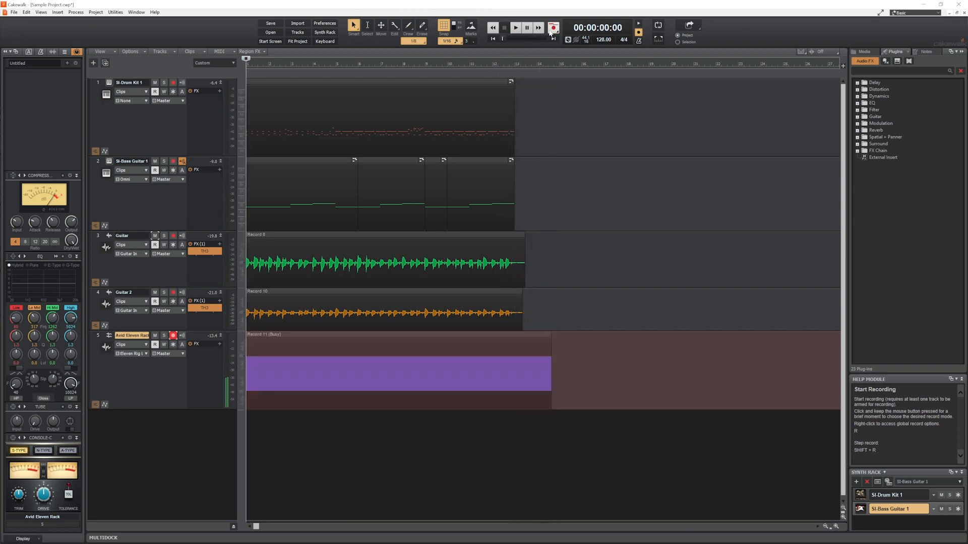
{"action": "left_click", "coordinate": [515, 28]}
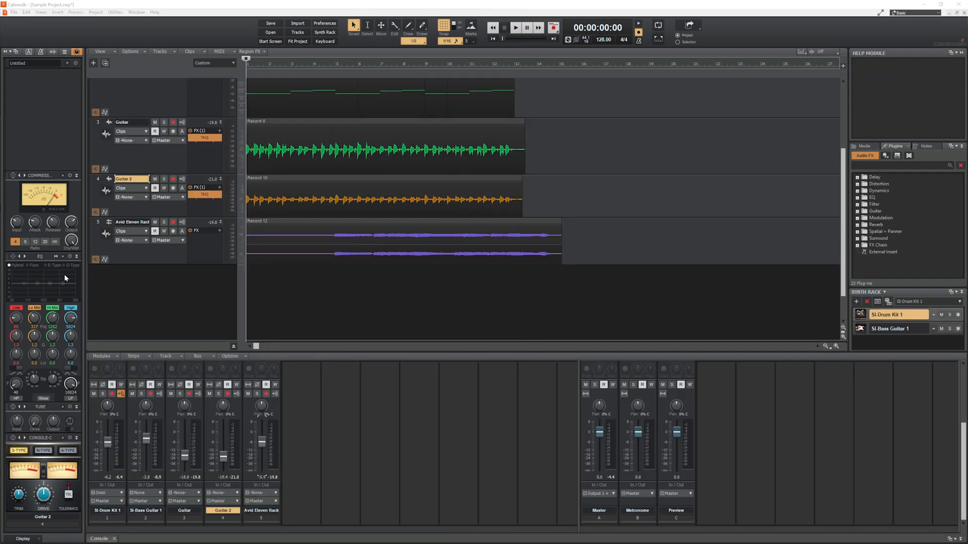
Insert an audio track named Acoustic Guitar, increase its height, and set its input to Input 1 of the Focusrite USB ASIO device
{"action": "right_click", "coordinate": [110, 292]}
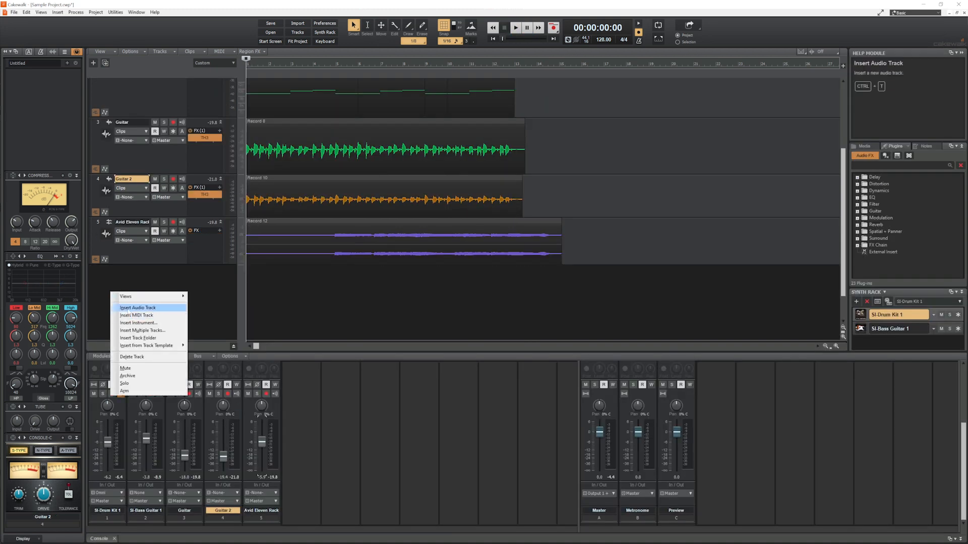
{"action": "left_click", "coordinate": [127, 307]}
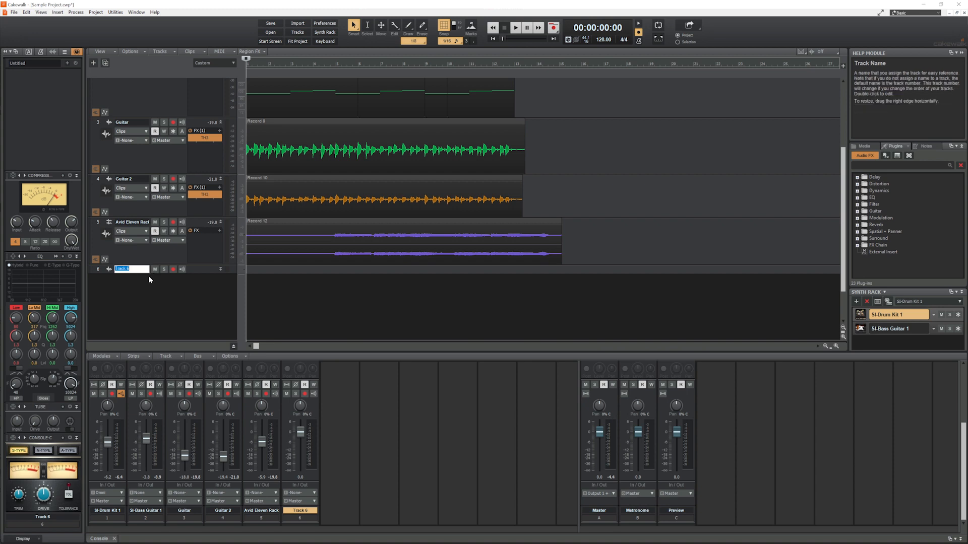
{"action": "type", "text": "Acoustic Guitar"}
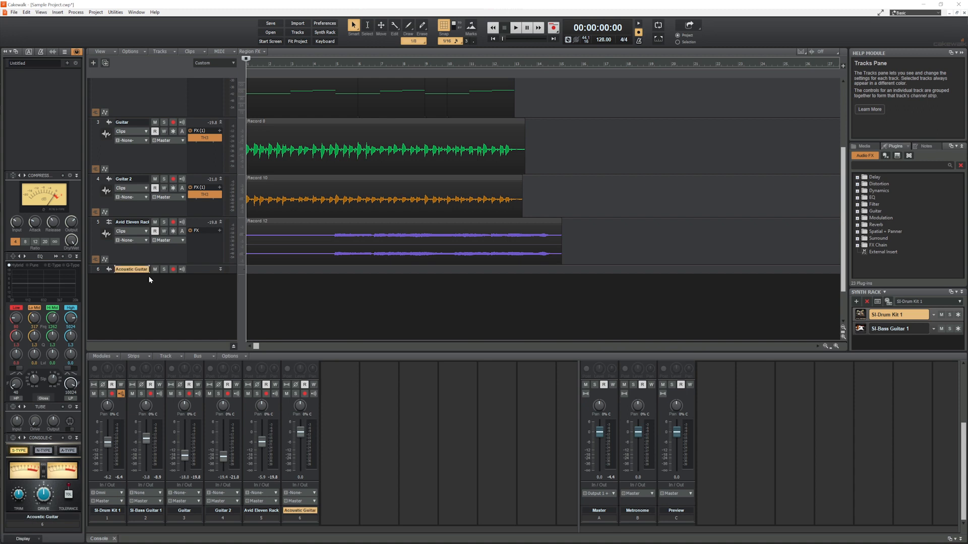
{"action": "left_click_drag", "start_coordinate": [195, 274], "coordinate": [191, 316]}
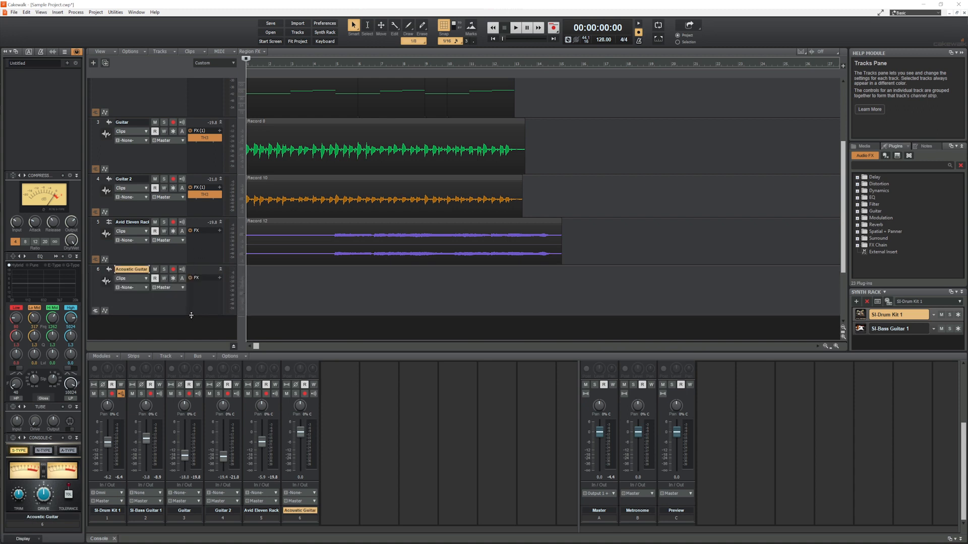
{"action": "left_click", "coordinate": [134, 286]}
{"action": "mouse_move", "coordinate": [211, 304]}
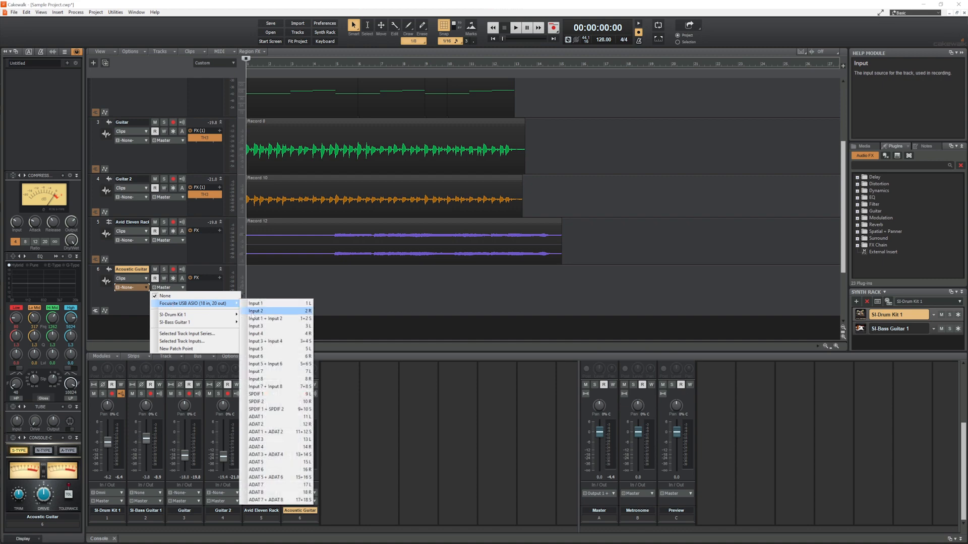
{"action": "left_click", "coordinate": [256, 304]}
Arm the Acoustic Guitar track and record a take from the project start, and play it back while raising the Master bus volume slightly
{"action": "left_click", "coordinate": [173, 270]}
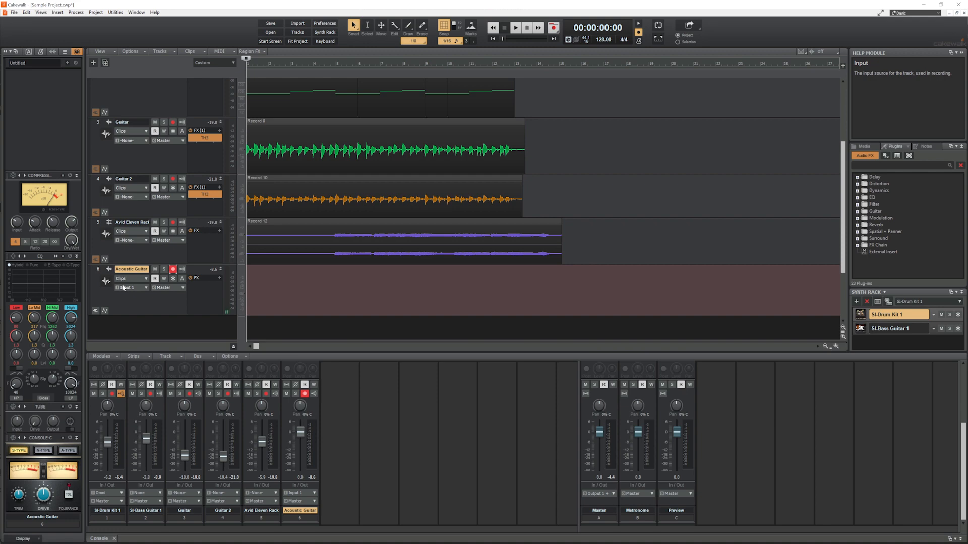
{"action": "left_click", "coordinate": [554, 28]}
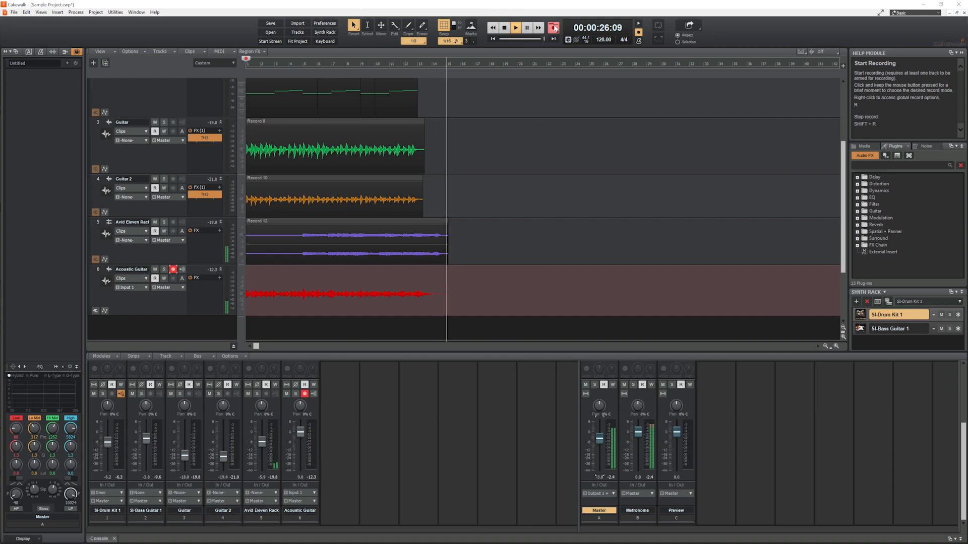
{"action": "key", "text": "space"}
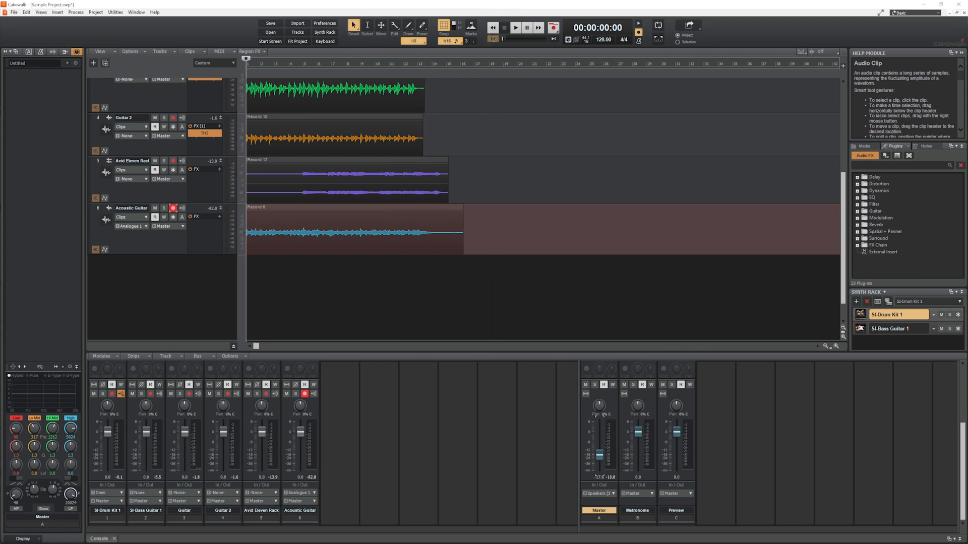
{"action": "left_click", "coordinate": [515, 27]}
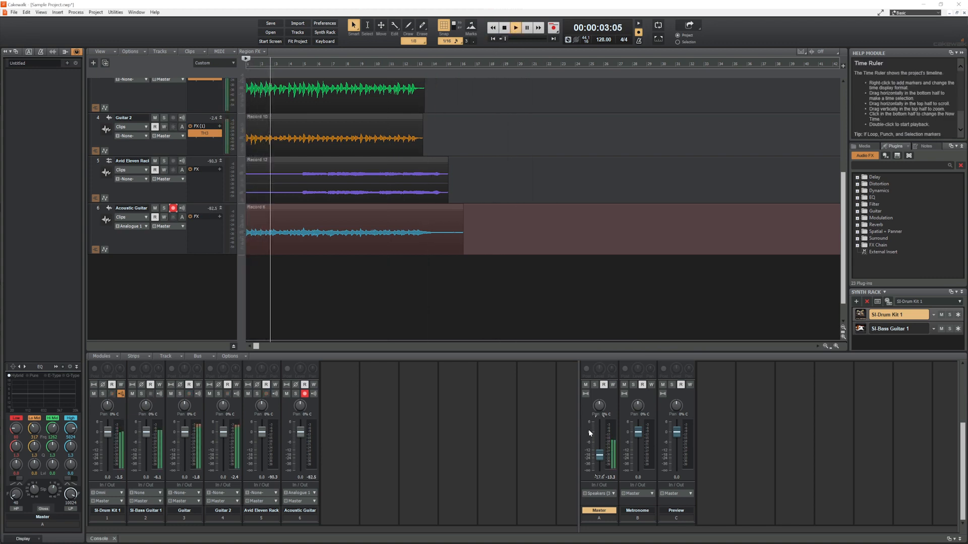
{"action": "left_click_drag", "start_coordinate": [599, 455], "coordinate": [600, 448]}
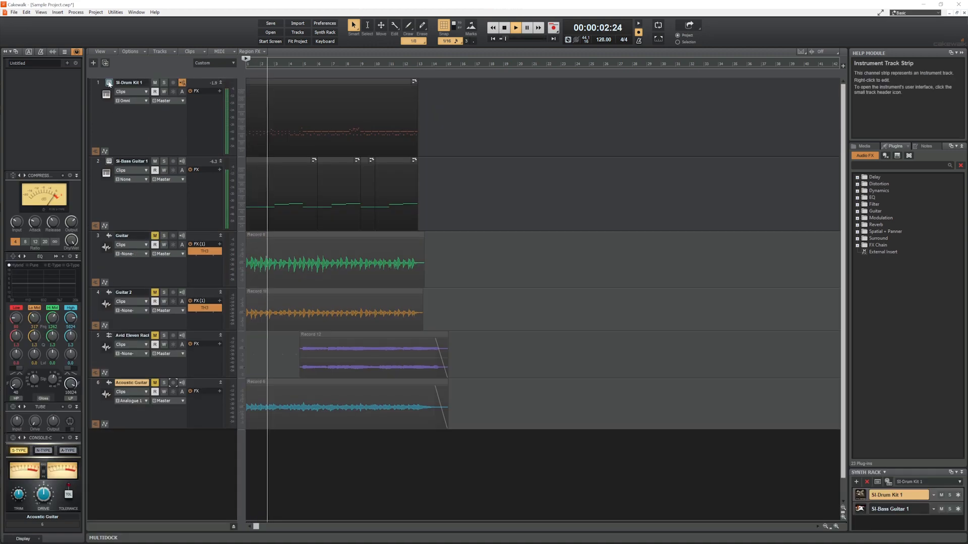
Audition kit programs such as Full Throttle and Recording Kit in SI-Drum Kit 1 during playback, load Rock Kit, and close the instrument
{"action": "left_click", "coordinate": [43, 103]}
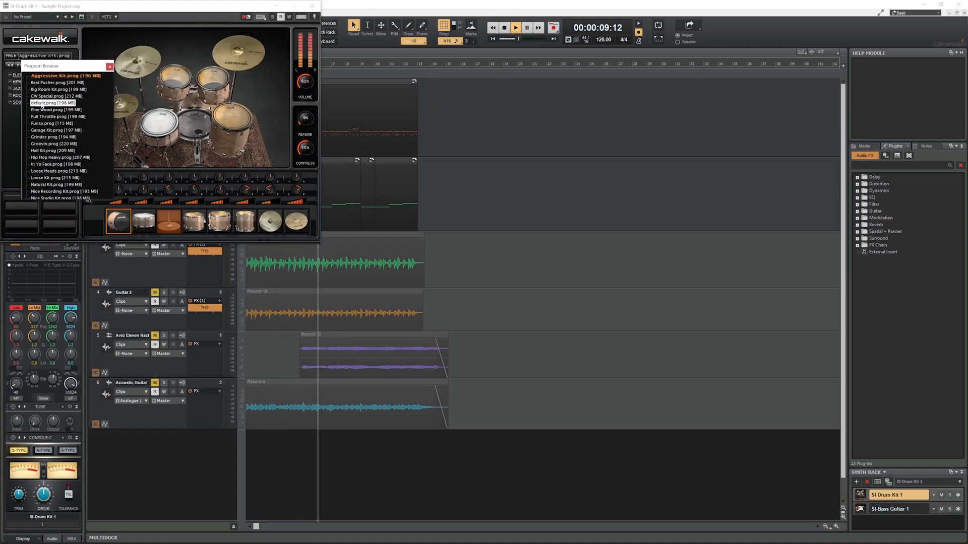
{"action": "double_click", "coordinate": [42, 117]}
{"action": "double_click", "coordinate": [44, 151]}
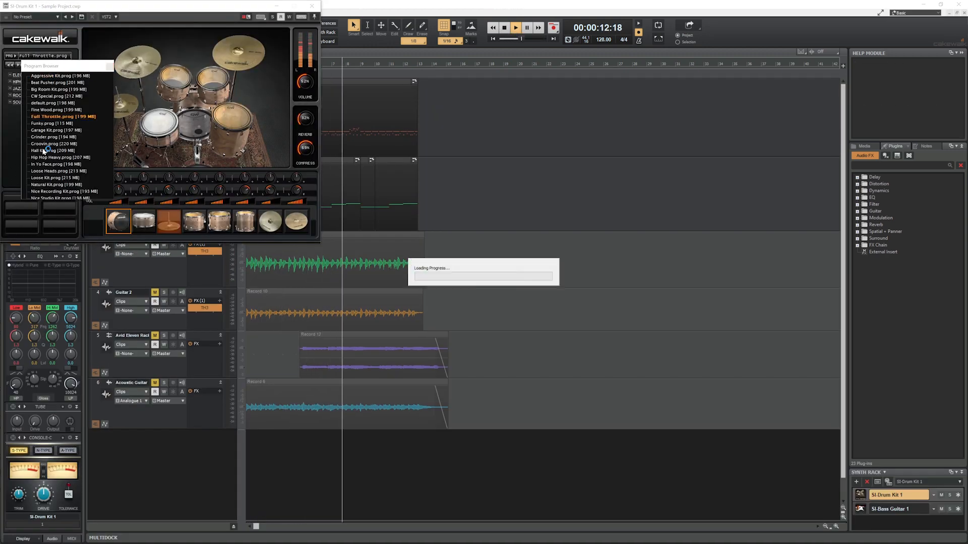
{"action": "scroll", "coordinate": [46, 186], "scroll_direction": "down", "scroll_amount": 1}
{"action": "double_click", "coordinate": [50, 178]}
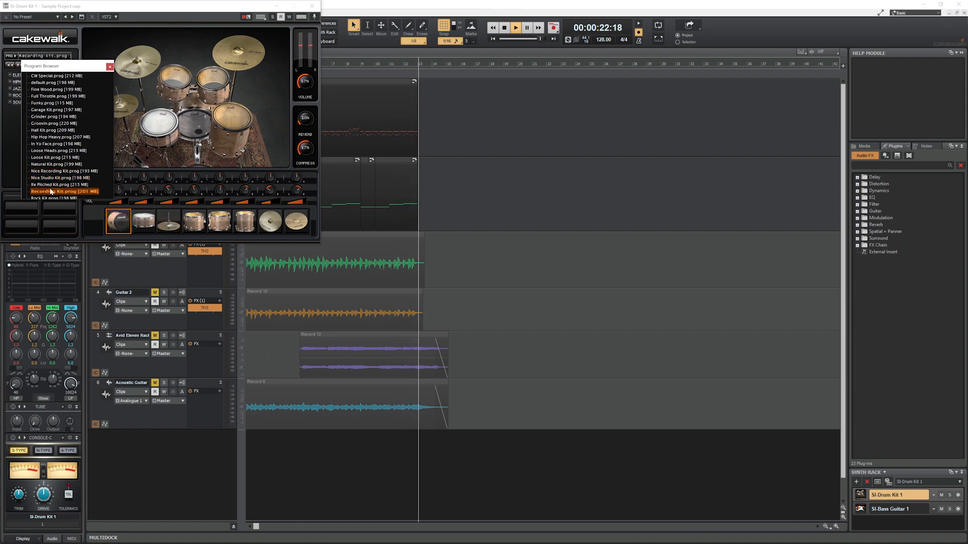
{"action": "scroll", "coordinate": [52, 183], "scroll_direction": "down", "scroll_amount": 1}
{"action": "key", "text": "ctrl+Home"}
{"action": "double_click", "coordinate": [52, 178]}
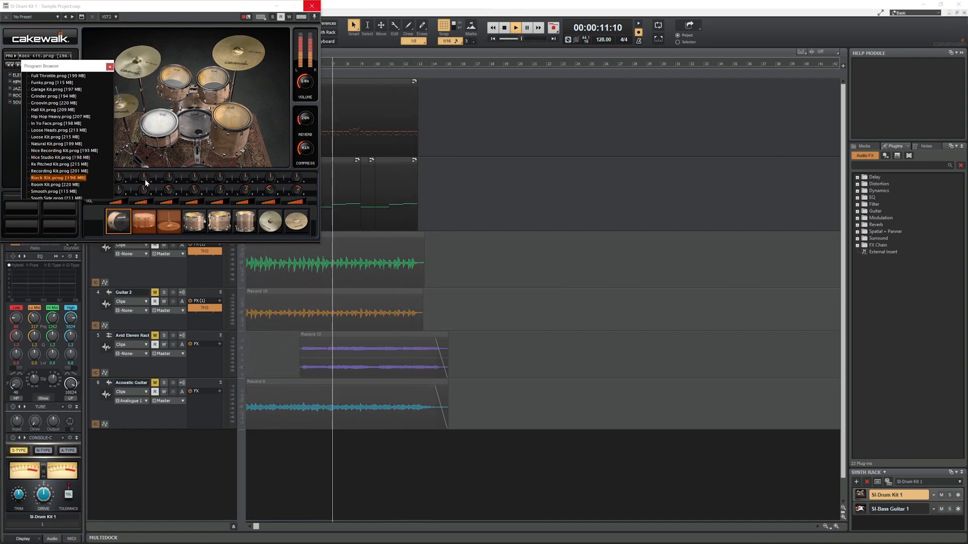
{"action": "double_click", "coordinate": [50, 192]}
{"action": "left_click", "coordinate": [312, 6]}
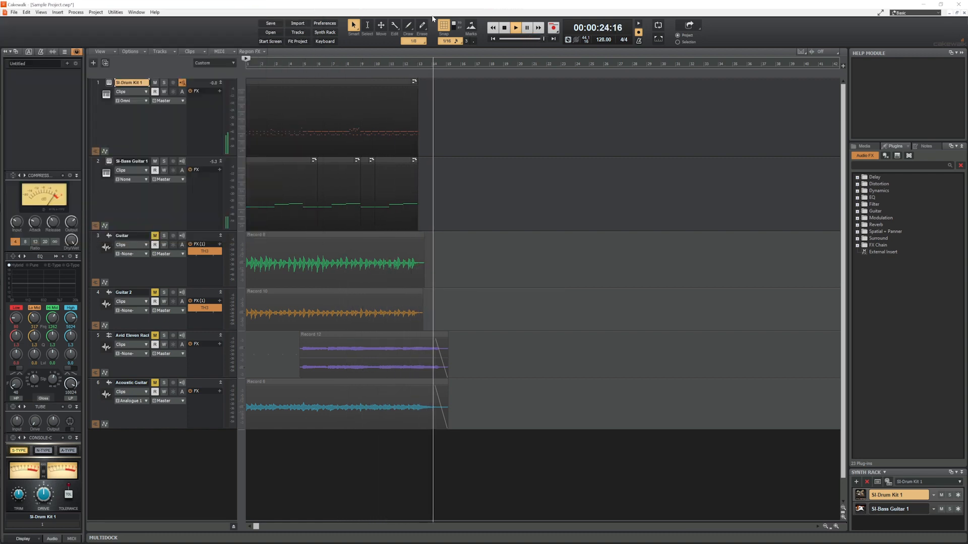
{"action": "left_click", "coordinate": [504, 27]}
Audition the Bass Man, Clean Finger and Dance Synth programs in SI-Bass Guitar 1 during playback, load DriveBass, and stop the project
{"action": "left_click", "coordinate": [109, 165]}
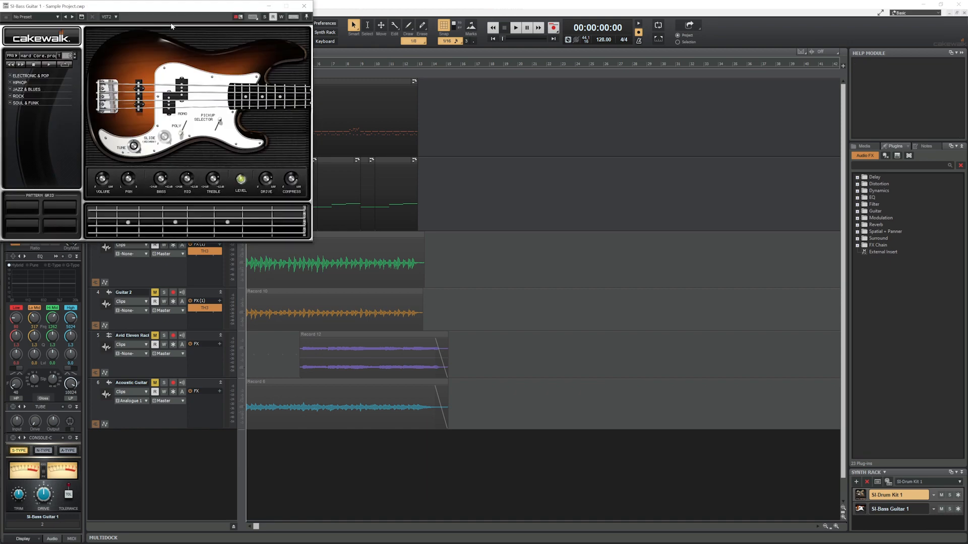
{"action": "left_click", "coordinate": [516, 28]}
{"action": "left_click", "coordinate": [310, 196]}
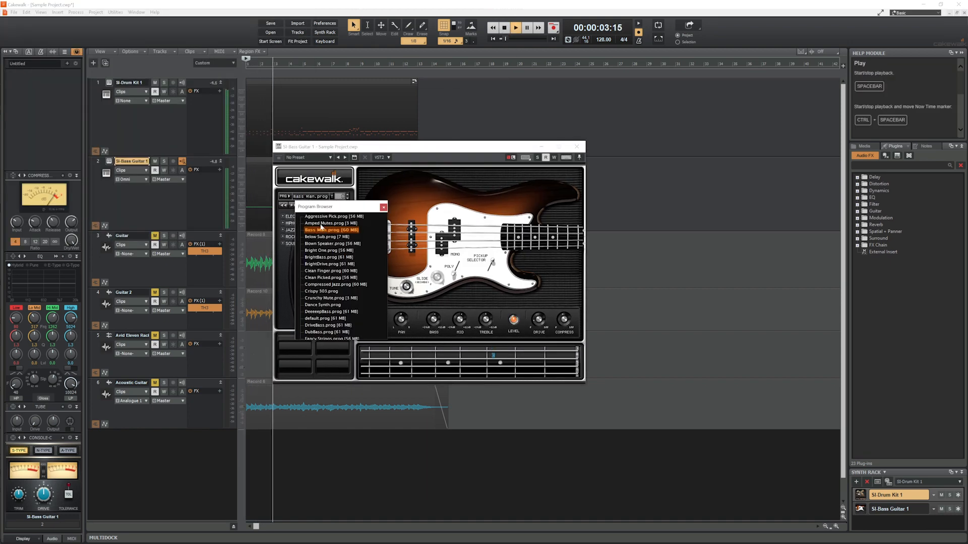
{"action": "left_click", "coordinate": [313, 230]}
{"action": "left_click", "coordinate": [323, 270]}
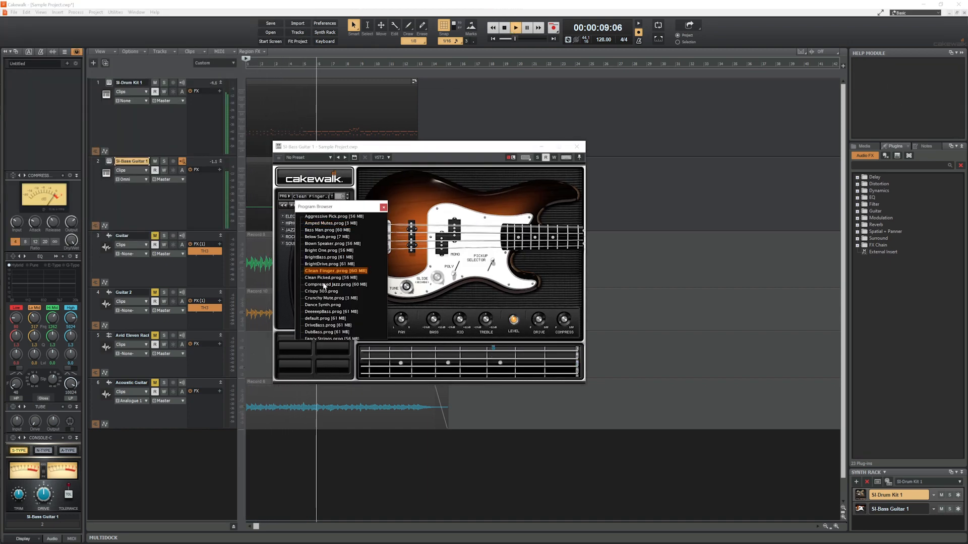
{"action": "left_click", "coordinate": [324, 285]}
{"action": "left_click", "coordinate": [322, 298]}
{"action": "left_click", "coordinate": [319, 305]}
{"action": "left_click", "coordinate": [317, 317]}
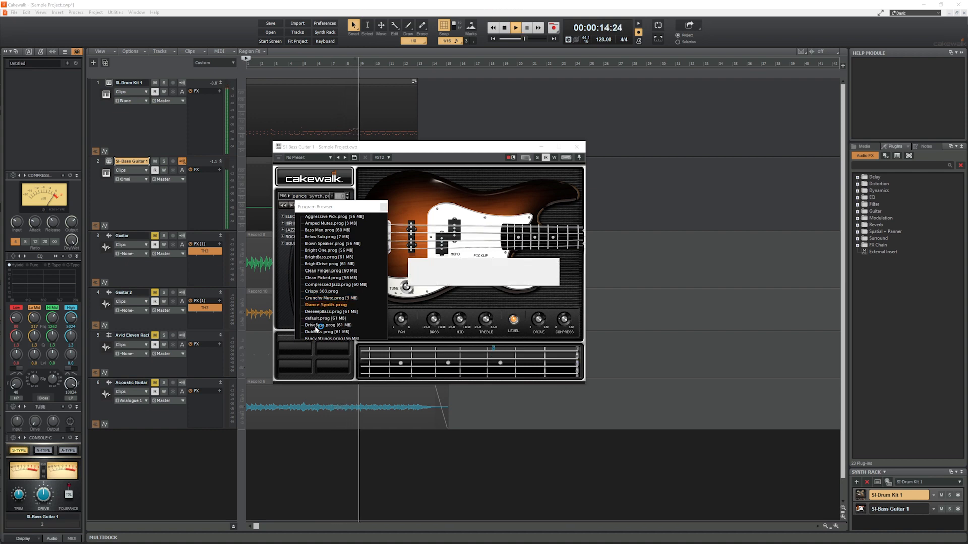
{"action": "left_click", "coordinate": [317, 323]}
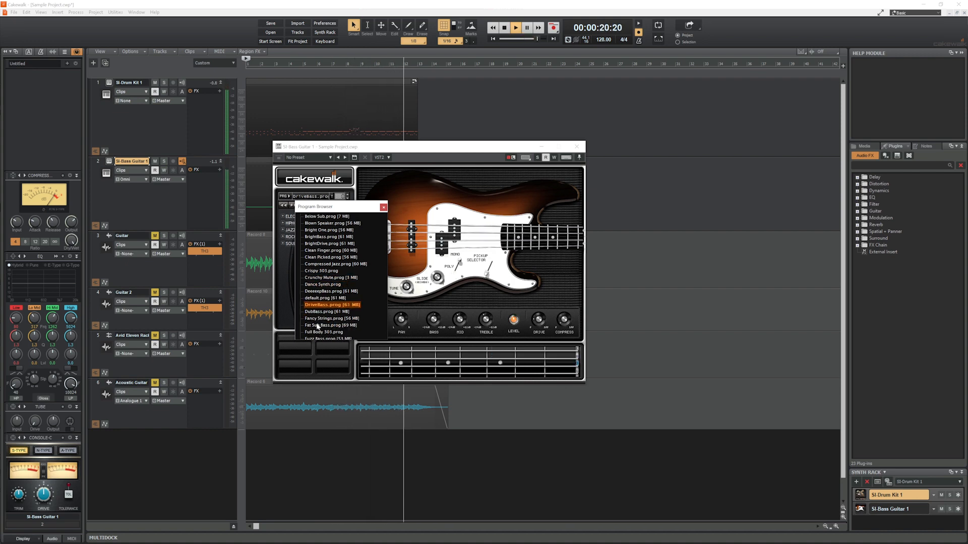
{"action": "left_click", "coordinate": [577, 146]}
{"action": "left_click", "coordinate": [493, 28]}
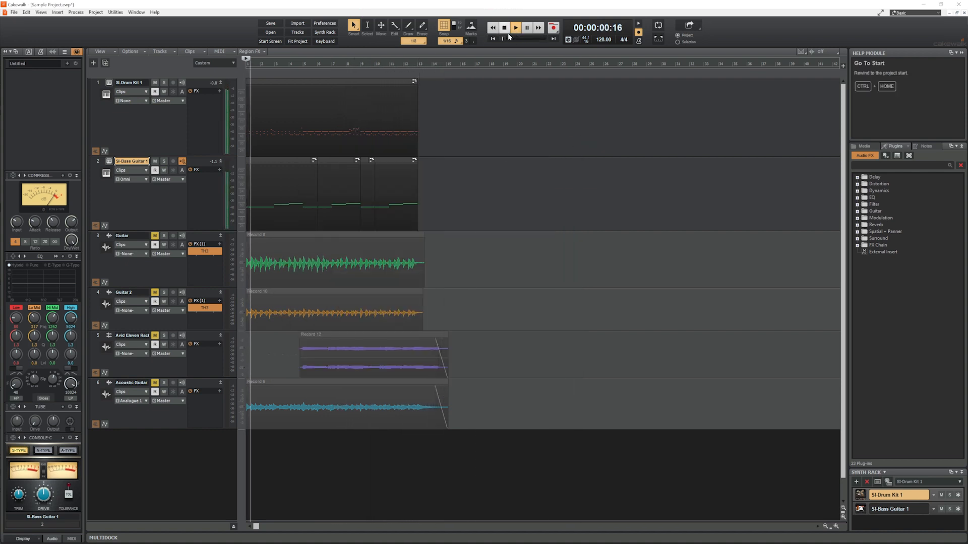
{"action": "left_click", "coordinate": [505, 28]}
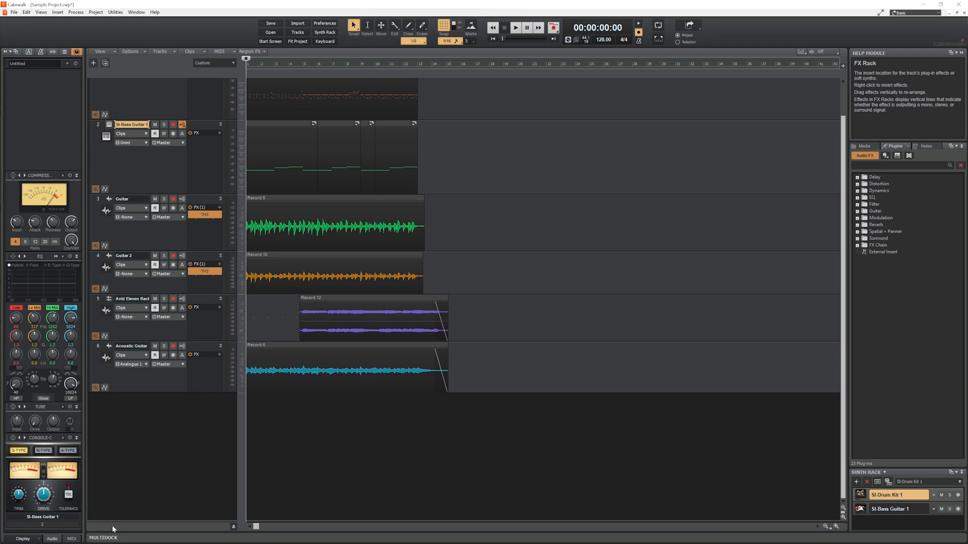
Open the Console view and enlarge it to show the full channel strips
{"action": "left_click", "coordinate": [41, 12]}
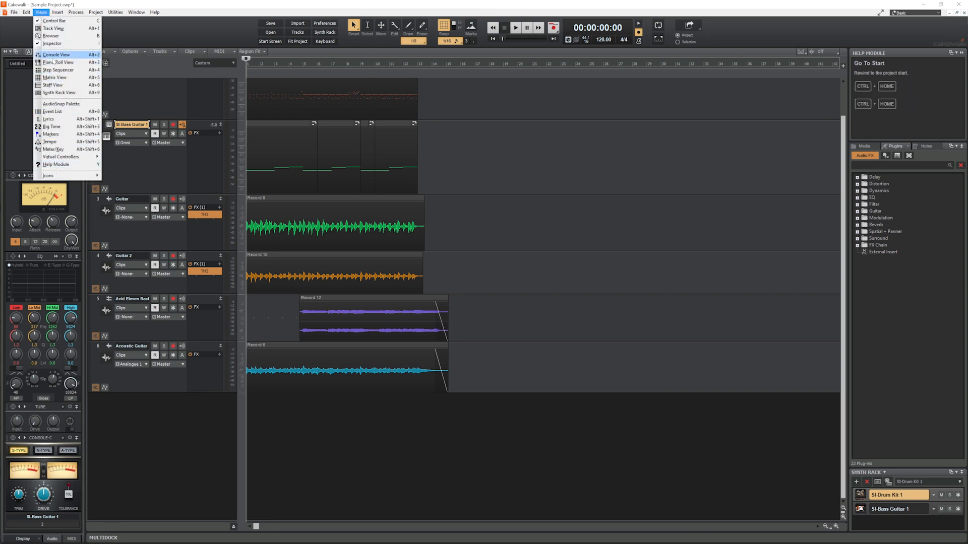
{"action": "left_click", "coordinate": [56, 56]}
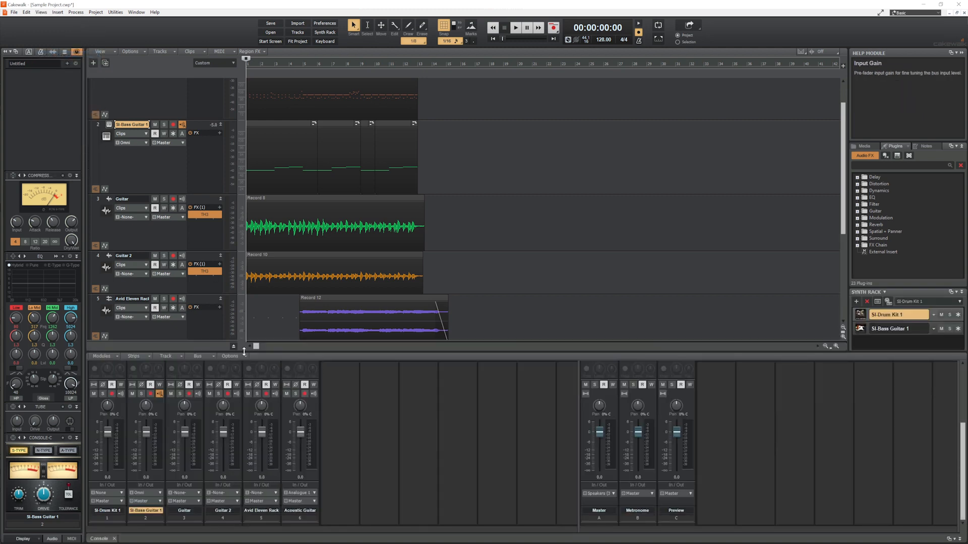
{"action": "left_click_drag", "start_coordinate": [251, 37], "coordinate": [245, 56]}
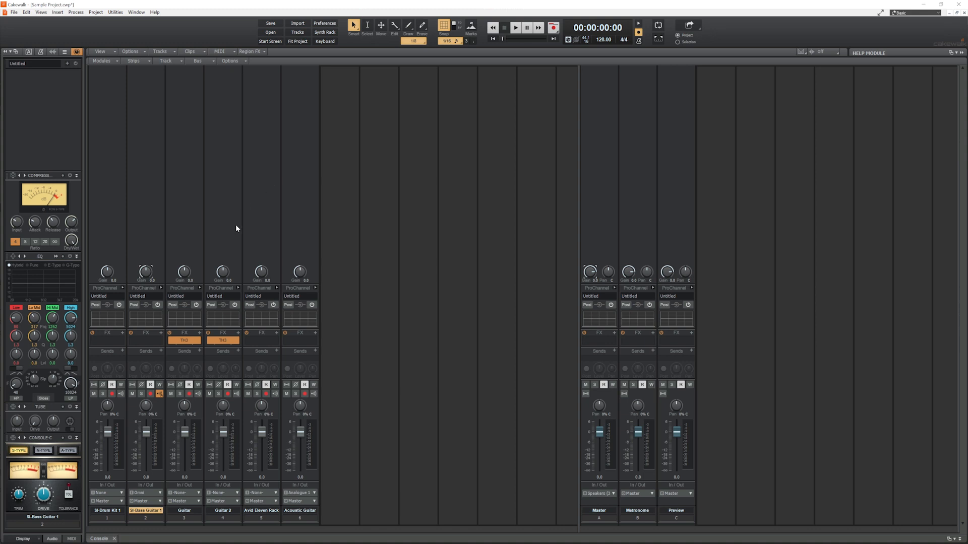
Mute the Guitar, Guitar 2, Avid Eleven Rack and Acoustic Guitar tracks and lower SI-Bass Guitar 1 to about -6.5 dB during playback
{"action": "left_click", "coordinate": [171, 393]}
{"action": "left_click", "coordinate": [209, 394]}
{"action": "left_click", "coordinate": [248, 394]}
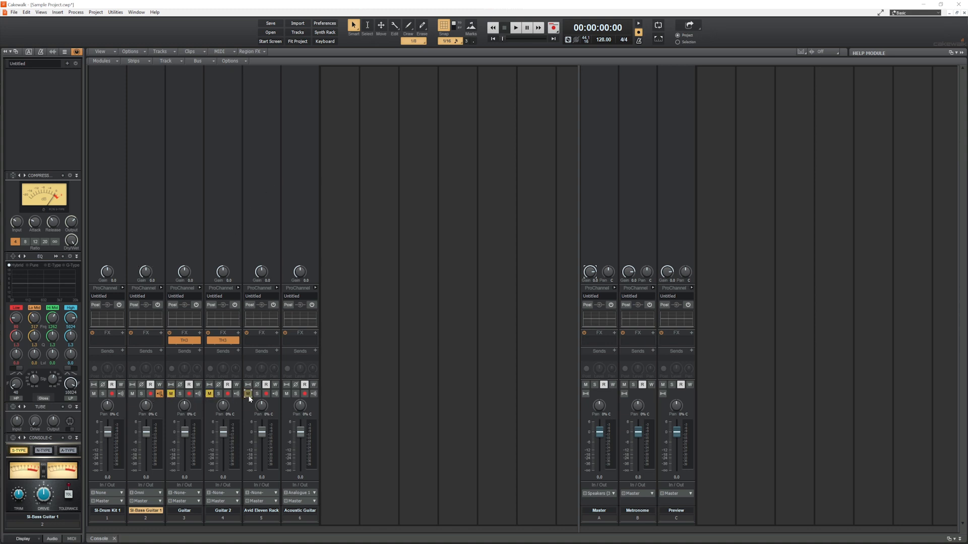
{"action": "left_click", "coordinate": [286, 394]}
{"action": "key", "text": "space"}
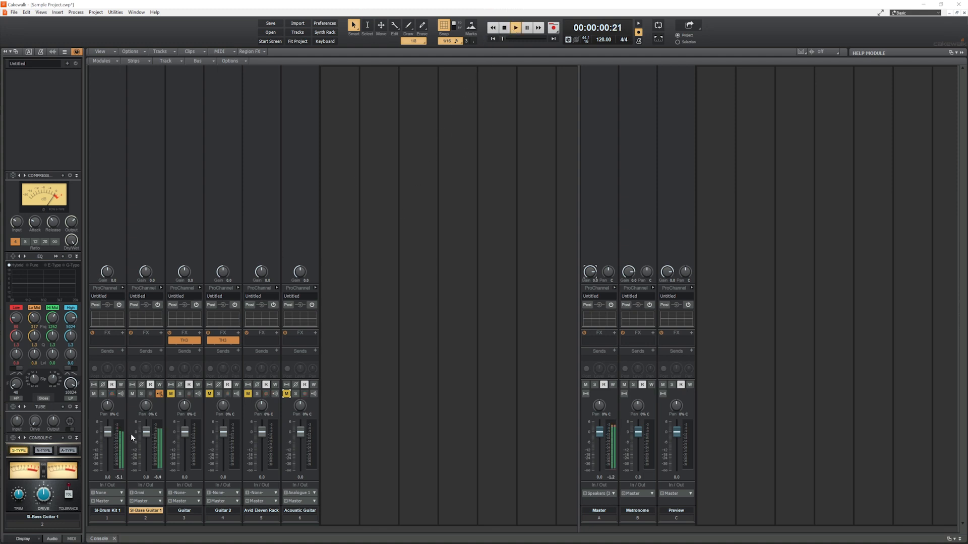
{"action": "left_click_drag", "start_coordinate": [146, 432], "coordinate": [146, 436]}
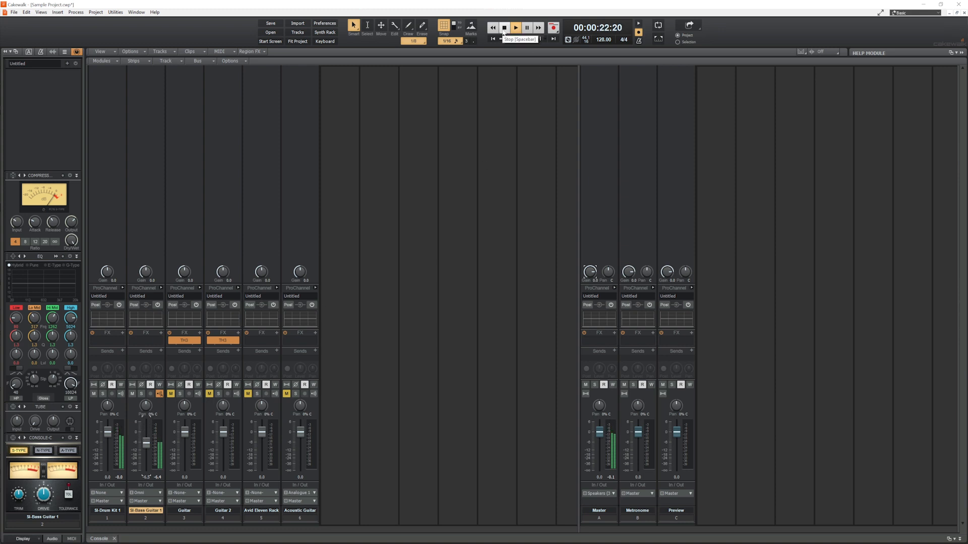
{"action": "left_click", "coordinate": [503, 30]}
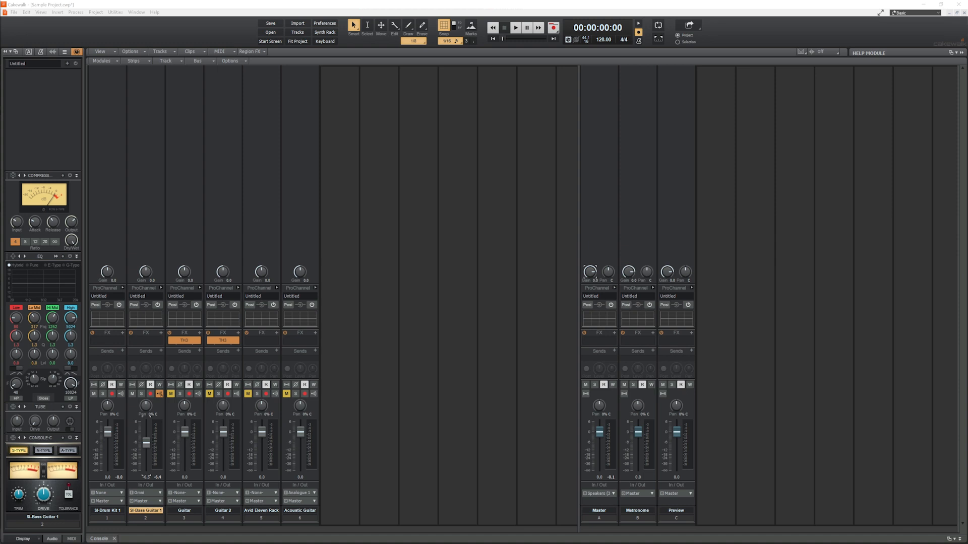
Audition TH3 presets such as Rich Tone, Metal World, Knife and Classic Rock, Plexi on the Guitar track, and load Classic Rock, Hard '80s
{"action": "key", "text": "space"}
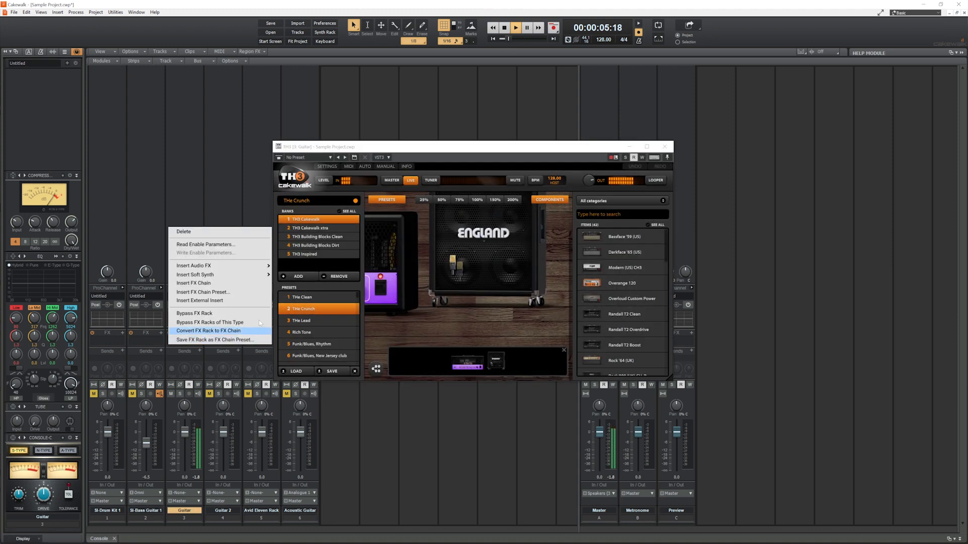
{"action": "left_click", "coordinate": [457, 161]}
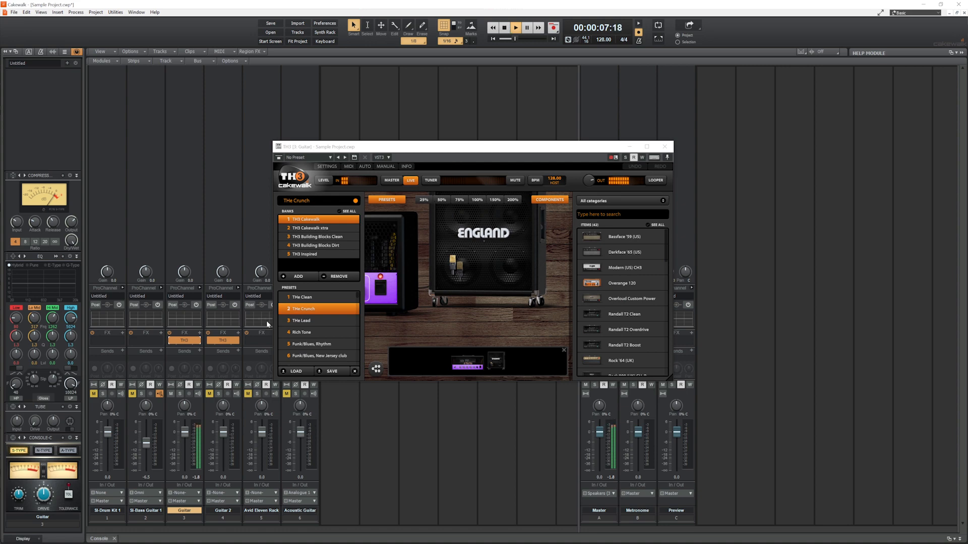
{"action": "left_click", "coordinate": [314, 332]}
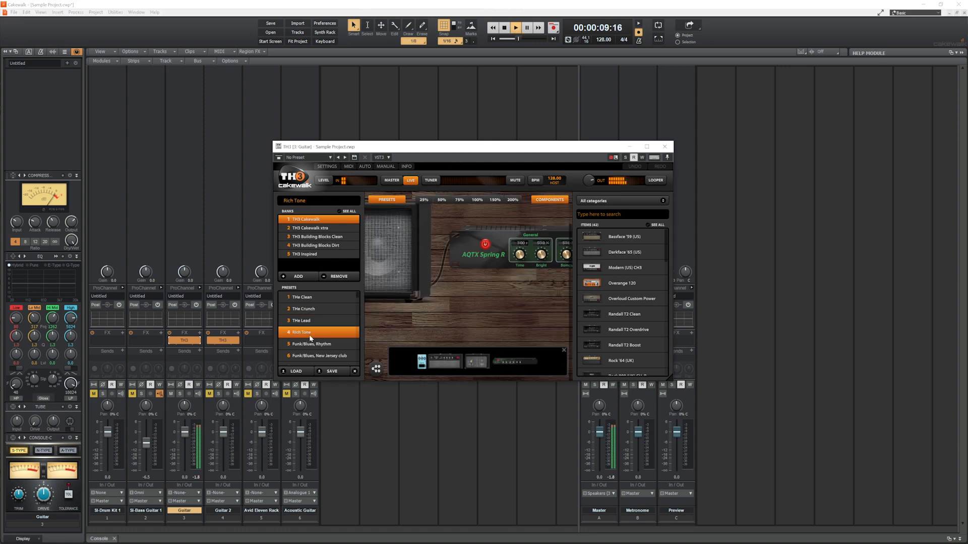
{"action": "scroll", "coordinate": [313, 328], "scroll_direction": "down", "scroll_amount": 3}
{"action": "left_click", "coordinate": [313, 325]}
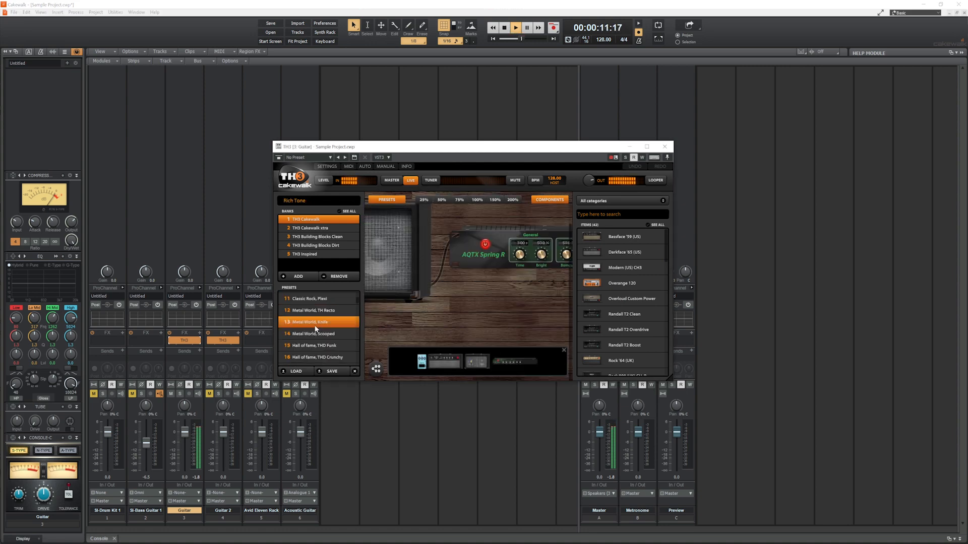
{"action": "left_click", "coordinate": [315, 311]}
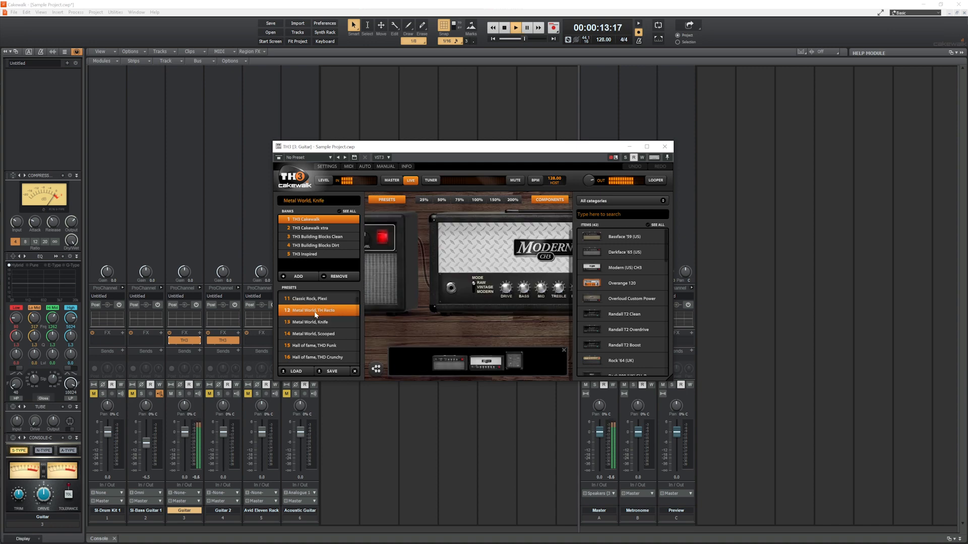
{"action": "left_click", "coordinate": [310, 299]}
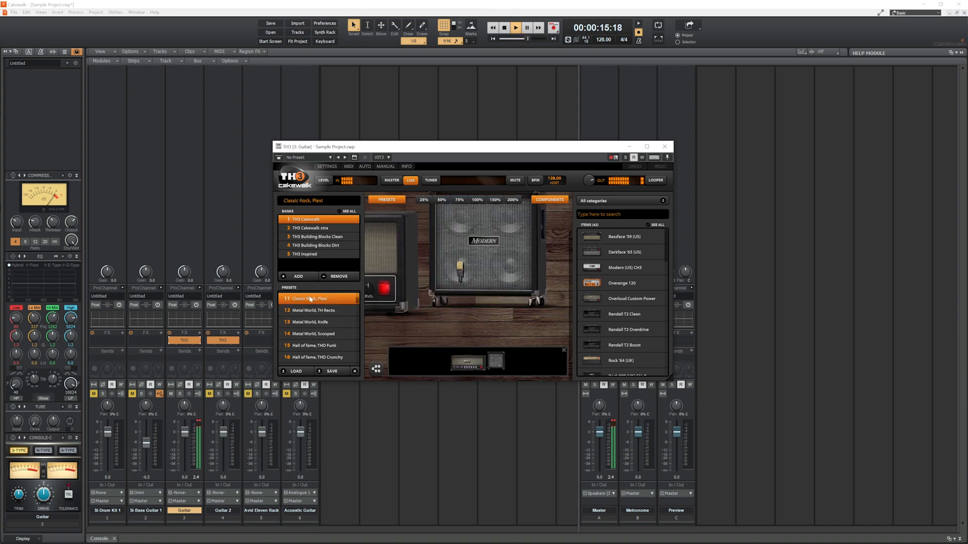
{"action": "scroll", "coordinate": [311, 304], "scroll_direction": "up", "scroll_amount": 2}
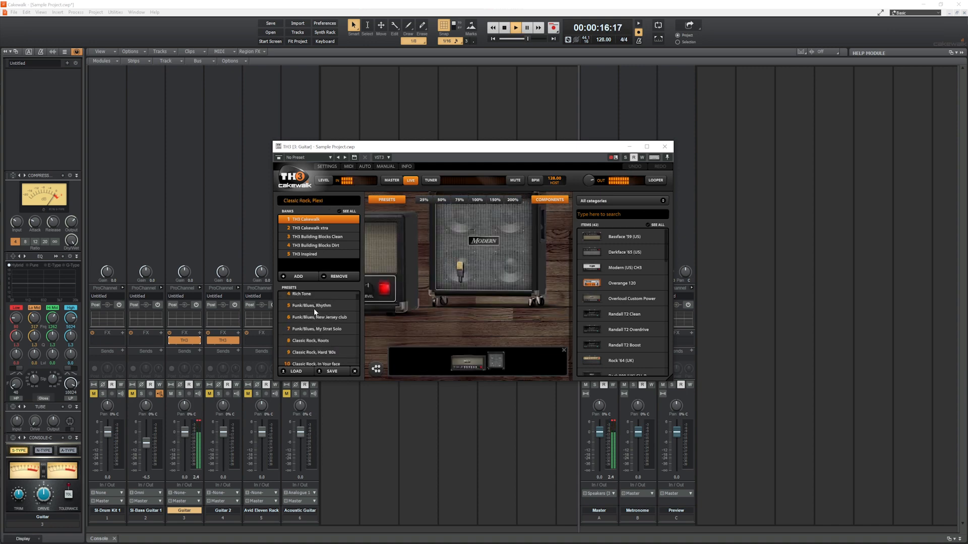
{"action": "left_click", "coordinate": [305, 354]}
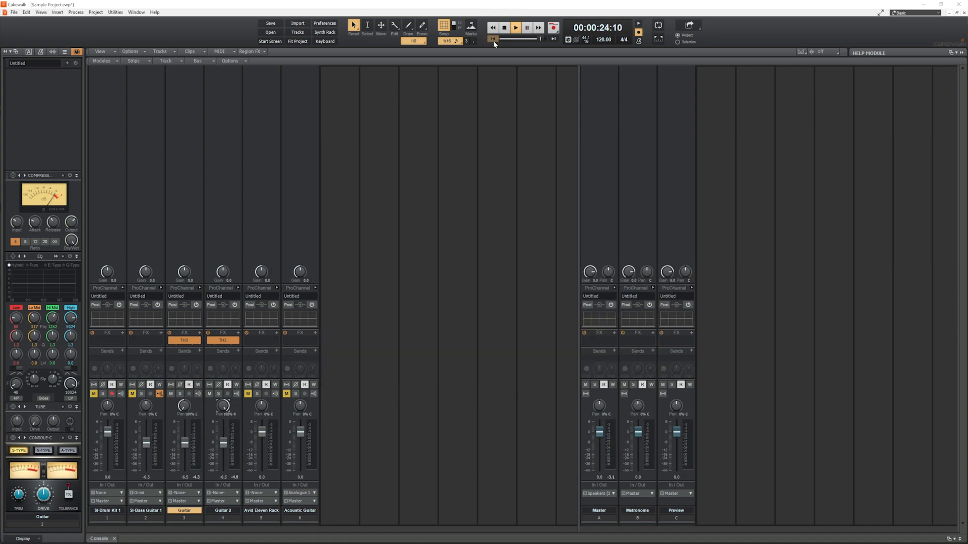
Replay the project from the start, pan Guitar to about 75% left and Guitar 2 to about 44% right, and stop
{"action": "left_click", "coordinate": [493, 39]}
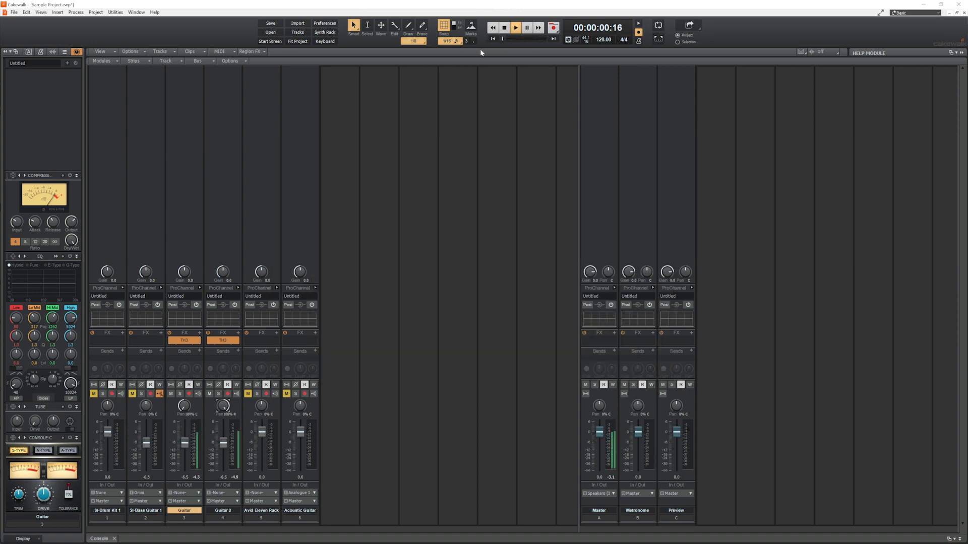
{"action": "left_click_drag", "start_coordinate": [184, 406], "coordinate": [223, 413]}
{"action": "left_click_drag", "start_coordinate": [187, 410], "coordinate": [187, 412]}
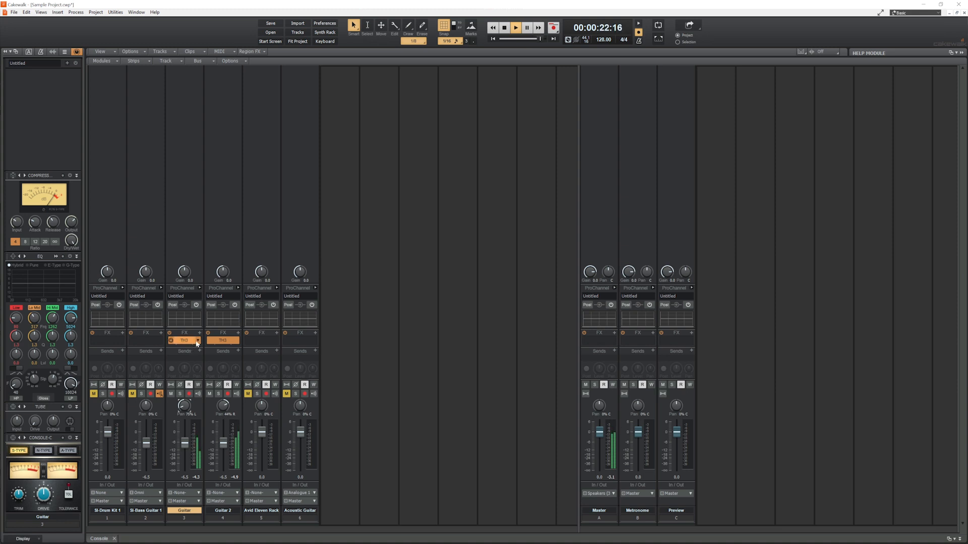
{"action": "left_click", "coordinate": [504, 27]}
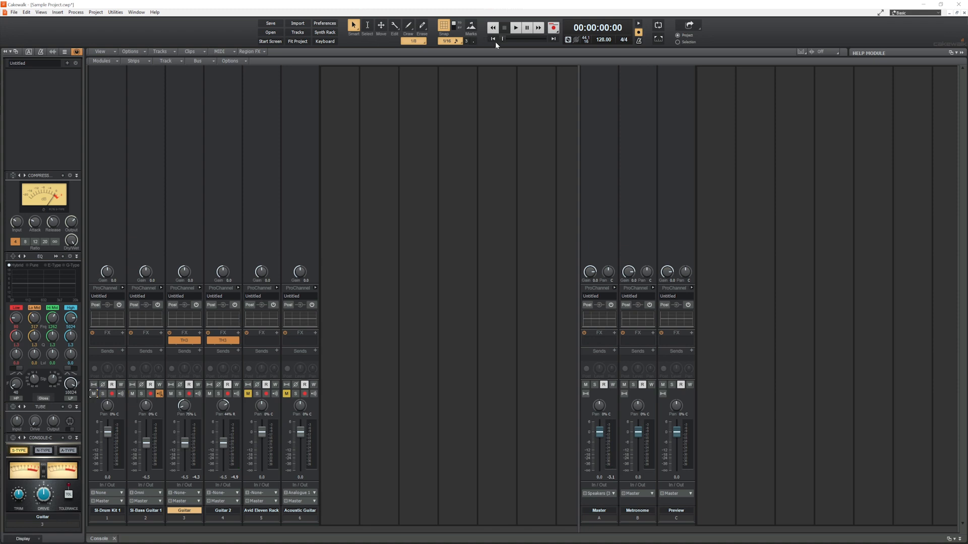
Play the mix while lowering the Guitar and Guitar 2 faders to about -9.4 dB each, and stop playback
{"action": "left_click", "coordinate": [513, 29]}
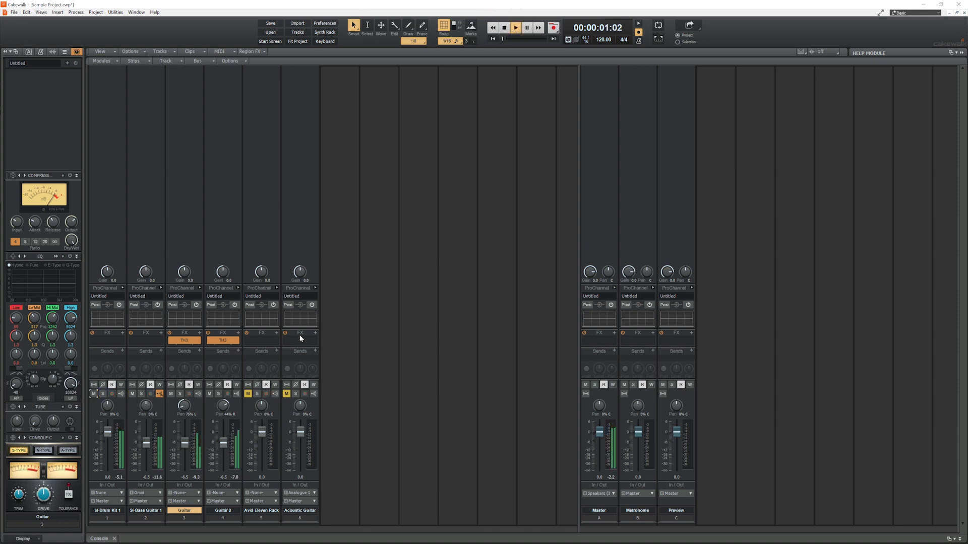
{"action": "mouse_move", "coordinate": [187, 447]}
{"action": "left_click_drag", "start_coordinate": [187, 447], "coordinate": [222, 448]}
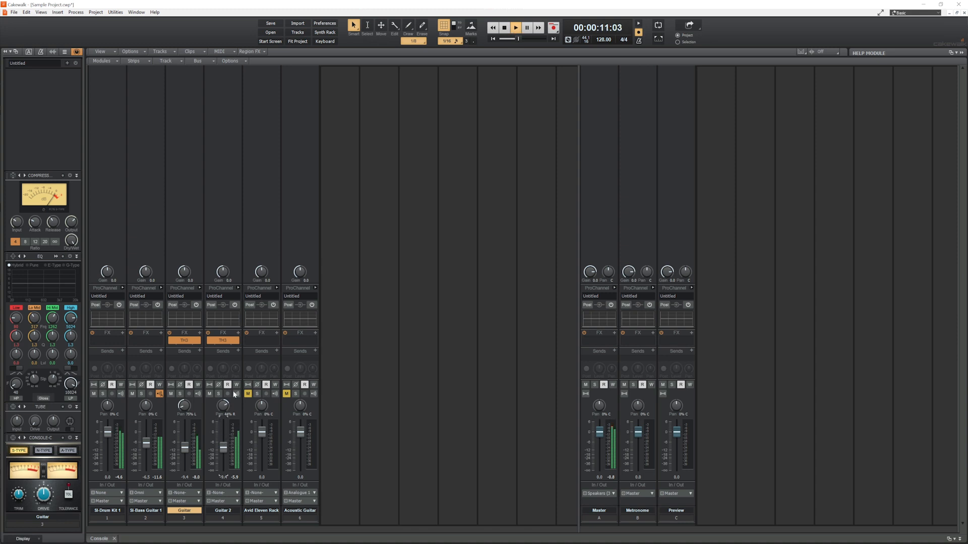
{"action": "left_click", "coordinate": [505, 28]}
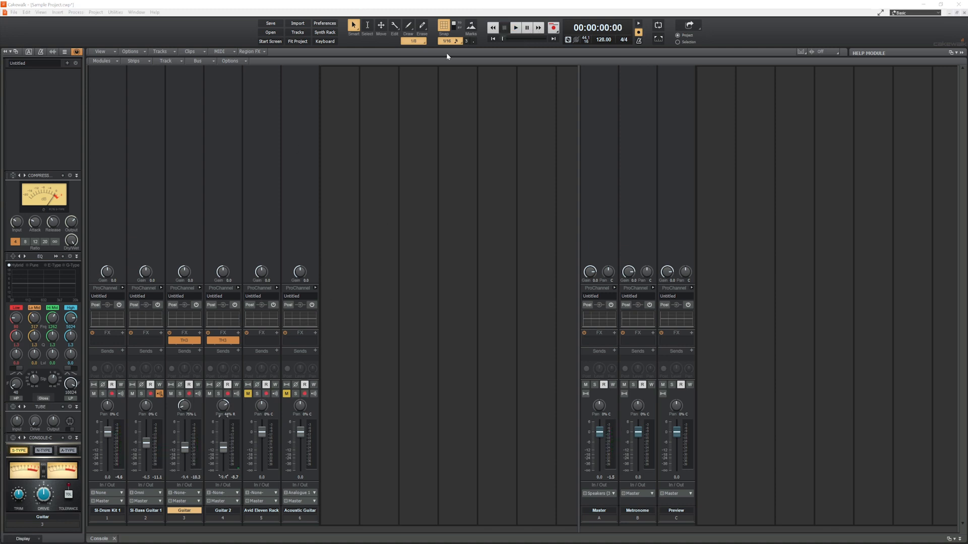
Insert a new stereo bus and name it Rhythm Guitar
{"action": "left_click", "coordinate": [78, 6]}
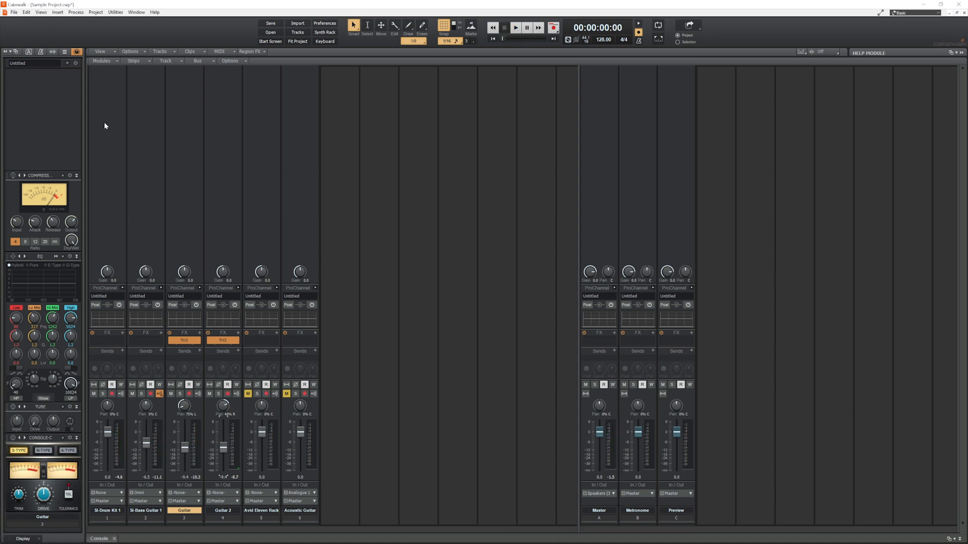
{"action": "left_click", "coordinate": [59, 12]}
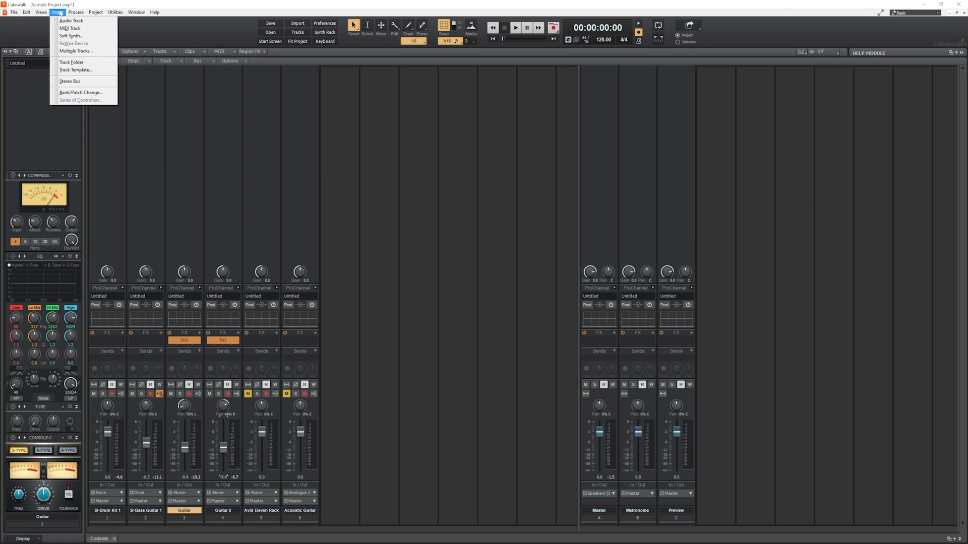
{"action": "left_click", "coordinate": [70, 81]}
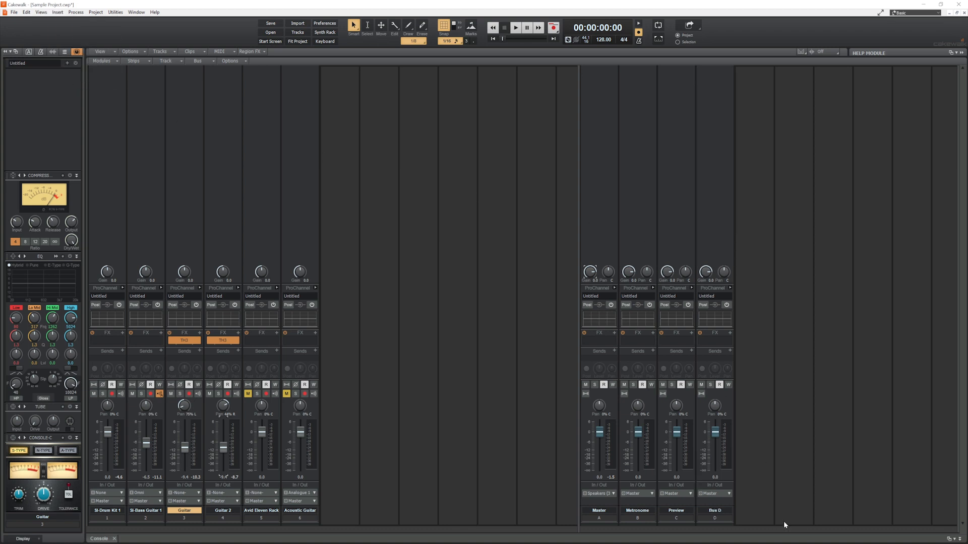
{"action": "double_click", "coordinate": [714, 511]}
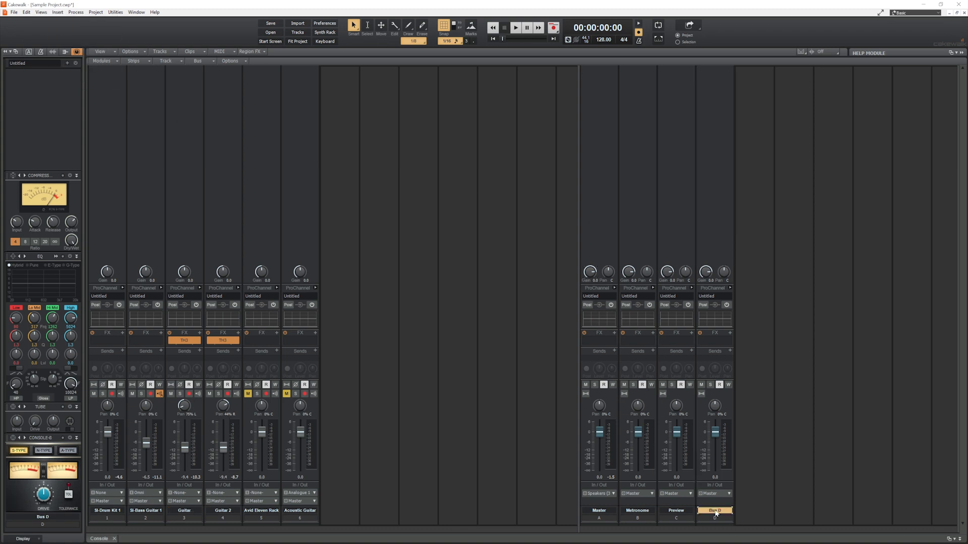
{"action": "type", "text": "Guitar"}
{"action": "key", "text": "Return"}
Route the outputs of Guitar and Guitar 2 to the Rhythm Guitar bus and reset both track faders to 0.0 dB
{"action": "left_click", "coordinate": [228, 501]}
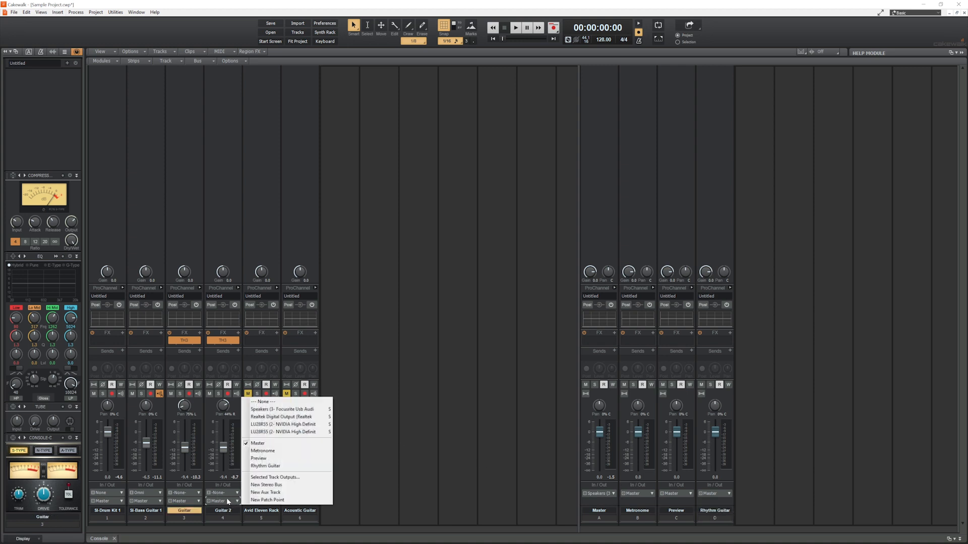
{"action": "left_click", "coordinate": [266, 466]}
{"action": "left_click", "coordinate": [193, 503]}
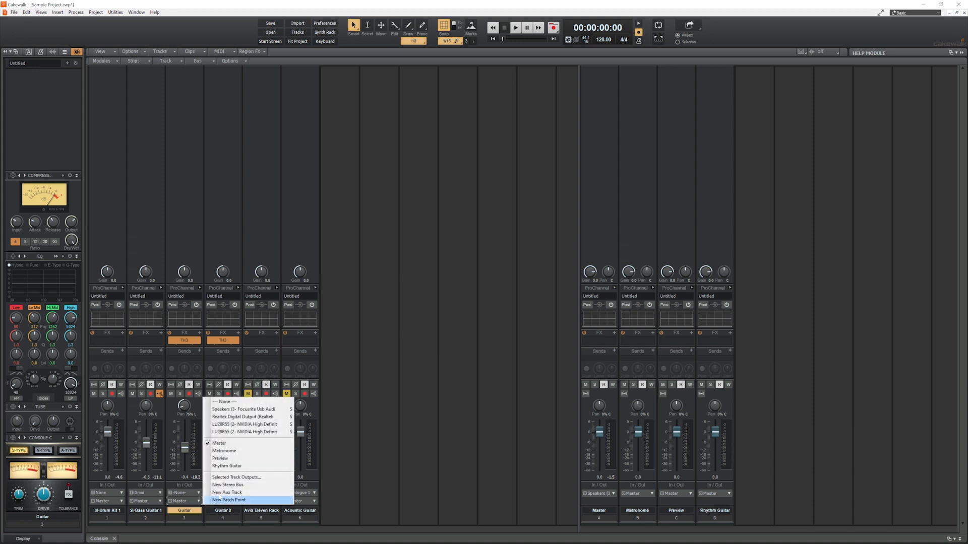
{"action": "left_click", "coordinate": [236, 462]}
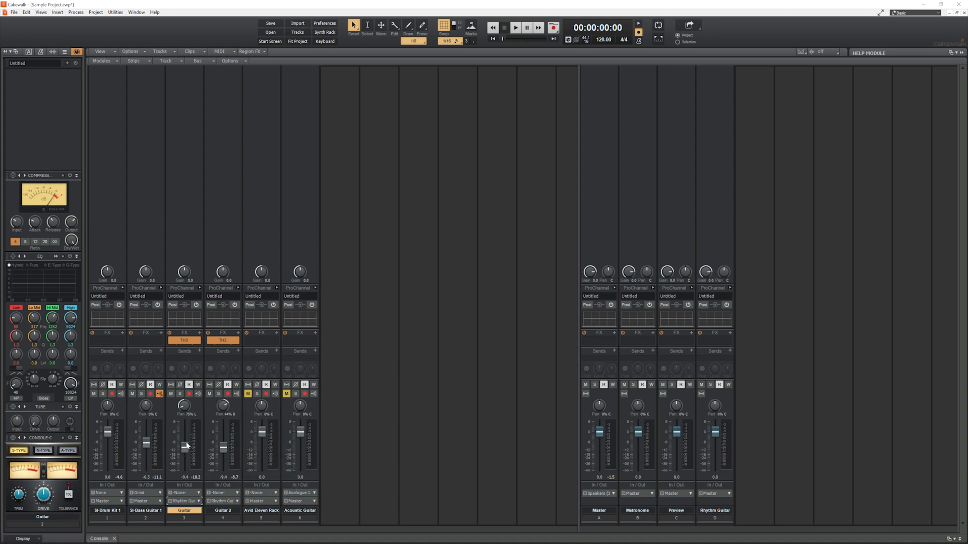
{"action": "double_click", "coordinate": [185, 446]}
{"action": "double_click", "coordinate": [224, 447]}
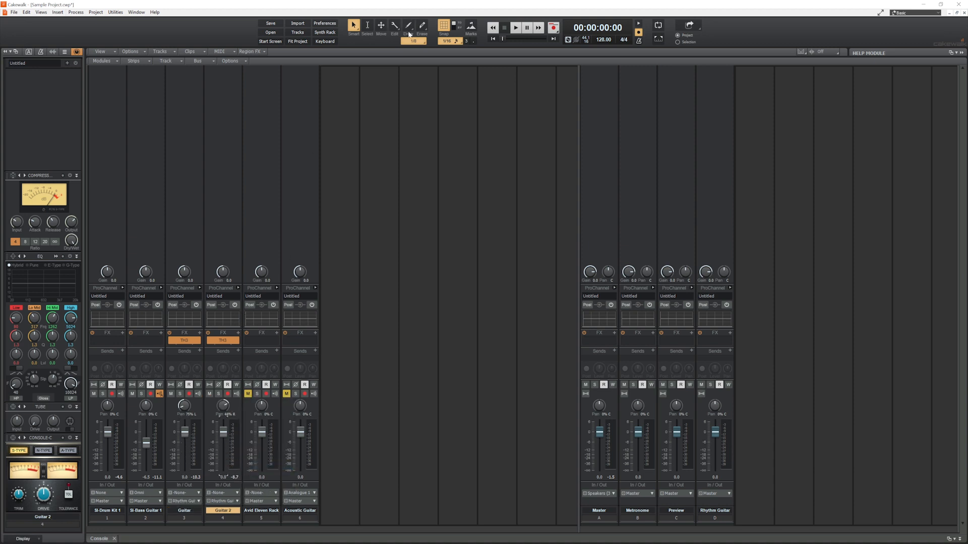
Solo the Rhythm Guitar bus during playback, lower its fader to about -9.9 dB, and stop the project
{"action": "left_click", "coordinate": [515, 27]}
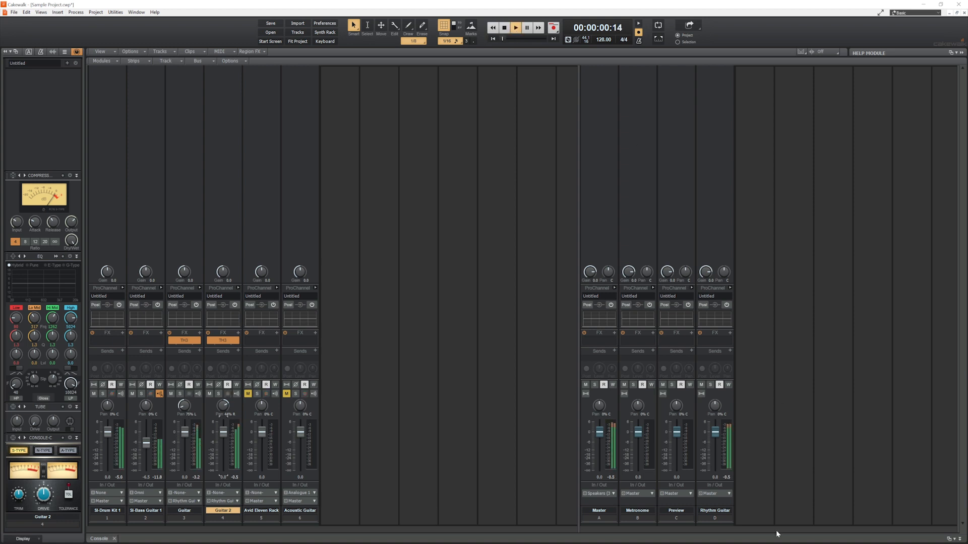
{"action": "left_click", "coordinate": [711, 385]}
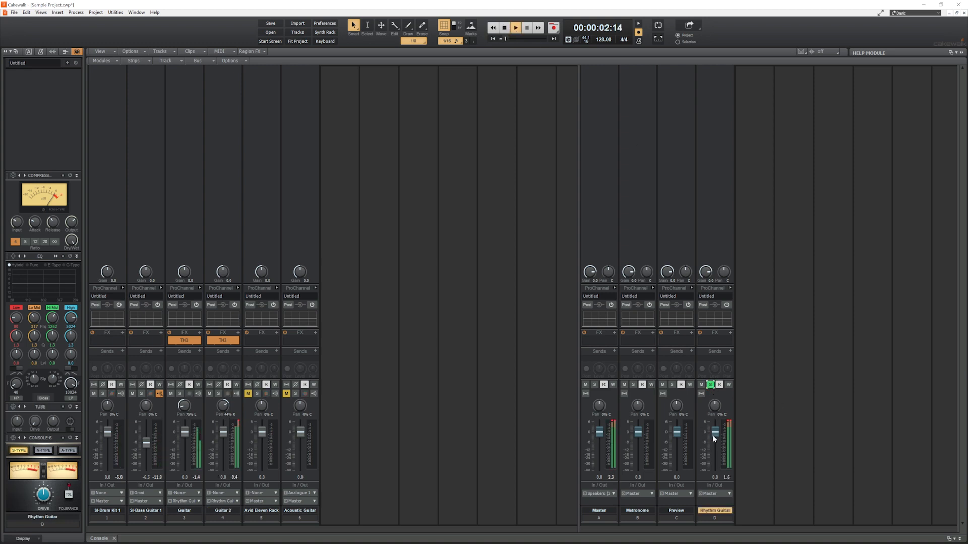
{"action": "left_click_drag", "start_coordinate": [714, 439], "coordinate": [714, 447]}
{"action": "left_click_drag", "start_coordinate": [715, 440], "coordinate": [715, 448]}
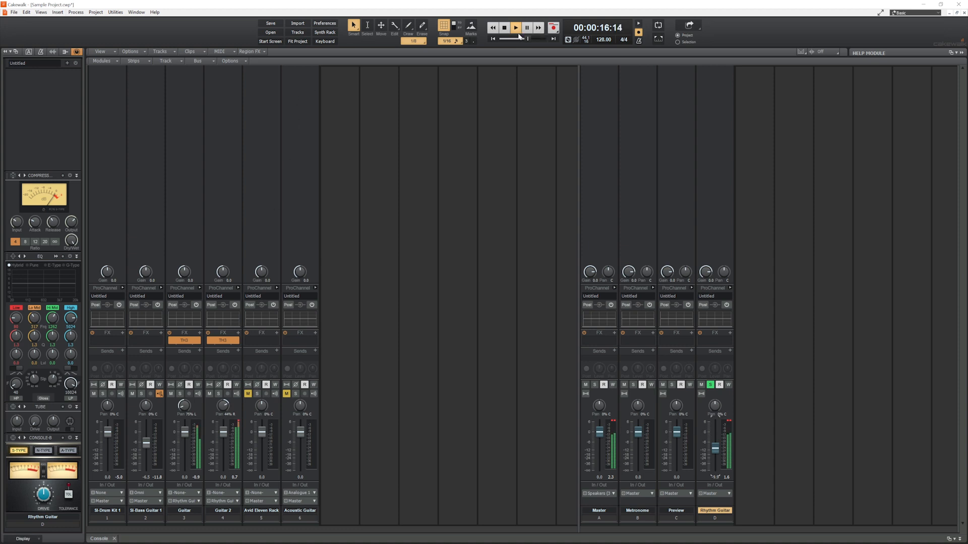
{"action": "left_click", "coordinate": [504, 28]}
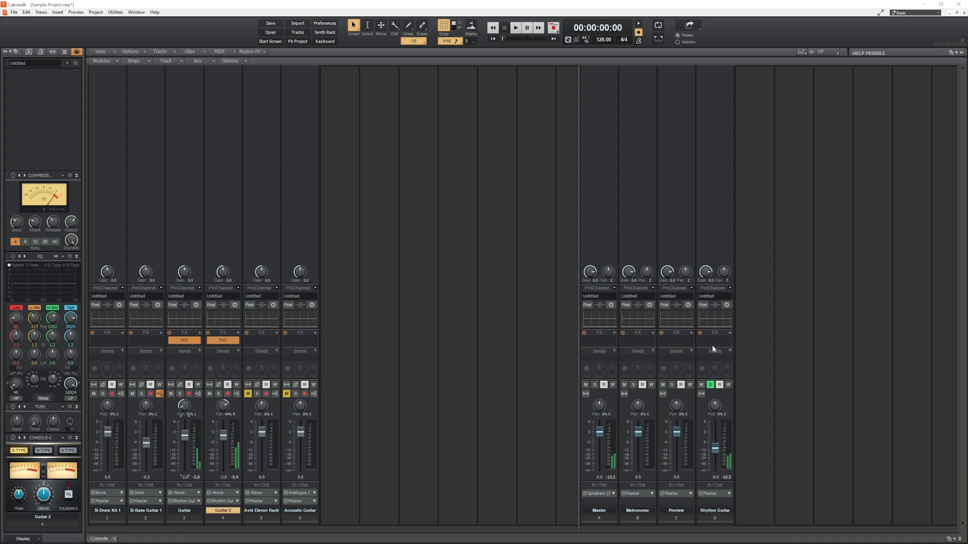
Insert a Sonitus equalizer on the Rhythm Guitar bus and set the band 1 filter type to Highpass
{"action": "left_click", "coordinate": [732, 335]}
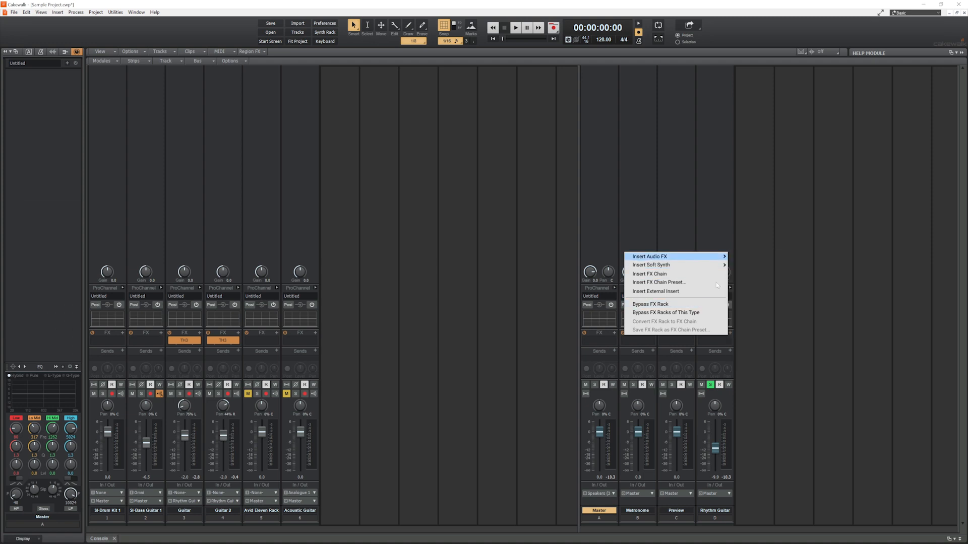
{"action": "mouse_move", "coordinate": [708, 259]}
{"action": "mouse_move", "coordinate": [761, 309]}
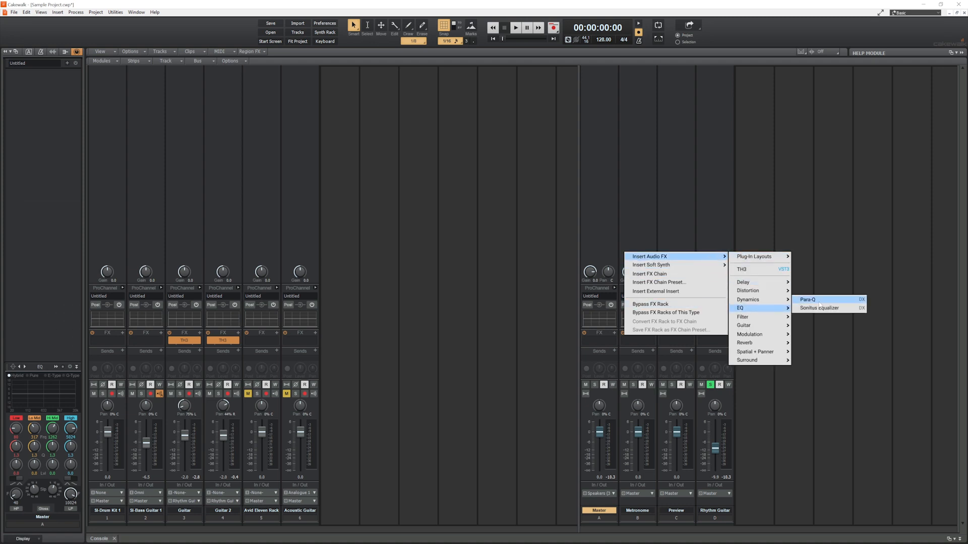
{"action": "left_click", "coordinate": [818, 309]}
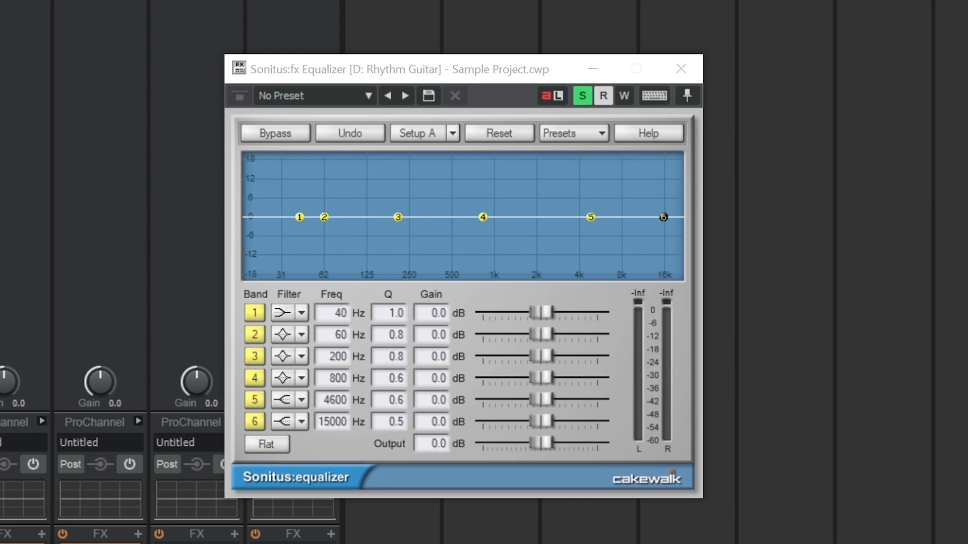
{"action": "left_click", "coordinate": [302, 313]}
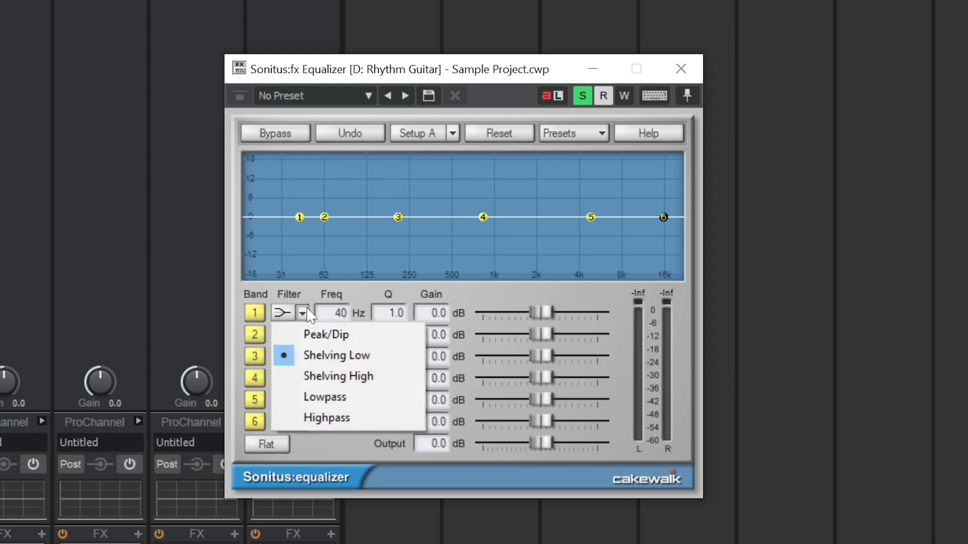
{"action": "left_click", "coordinate": [318, 416]}
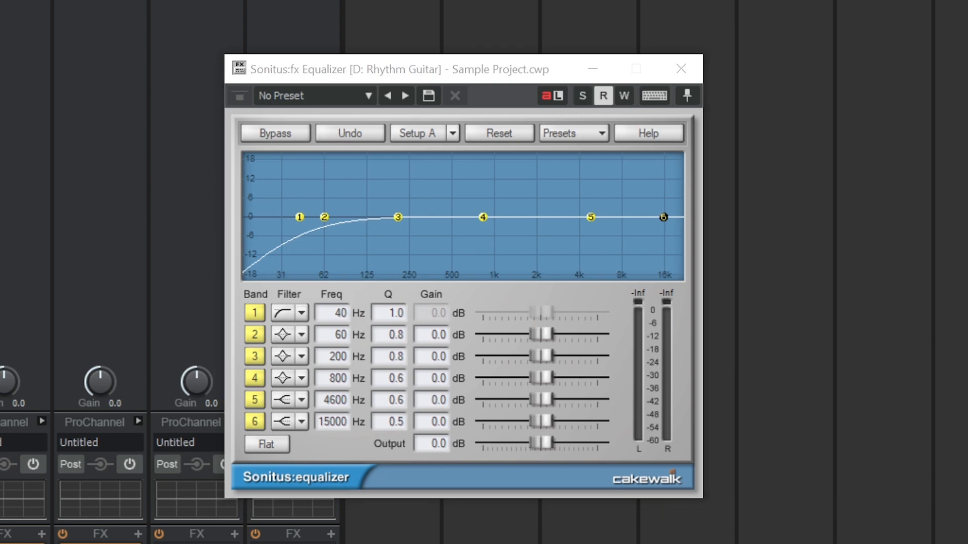
Adjust the band 1 highpass settings in the Rhythm Guitar bus equalizer during playback
{"action": "key", "text": "space"}
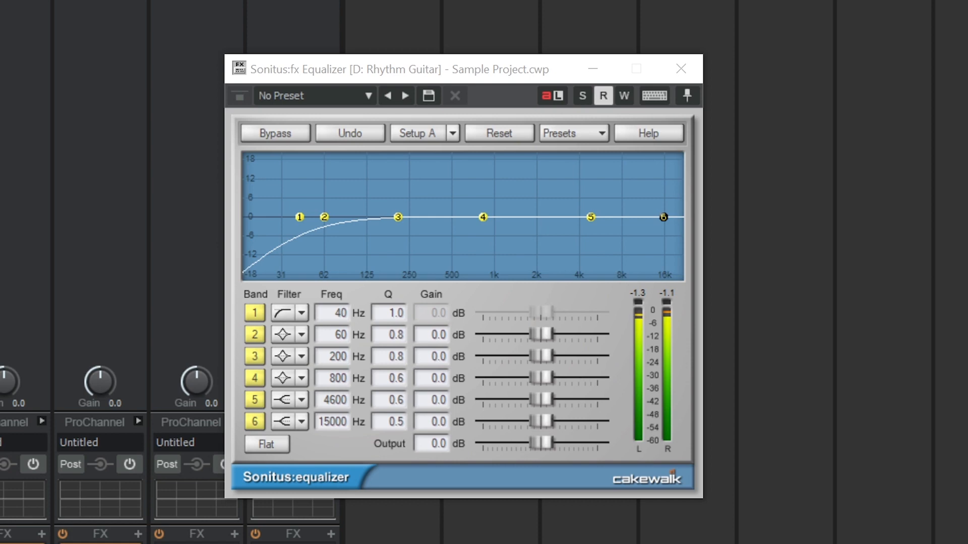
{"action": "left_click_drag", "start_coordinate": [339, 313], "coordinate": [391, 317]}
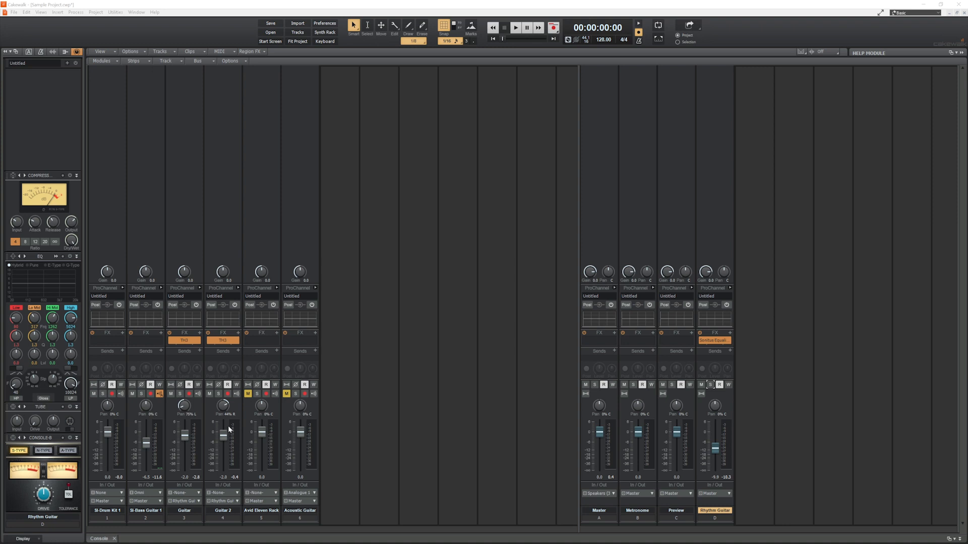
Unmute the Acoustic Guitar track and insert a Sonitus Compressor in its effects rack
{"action": "left_click", "coordinate": [285, 394]}
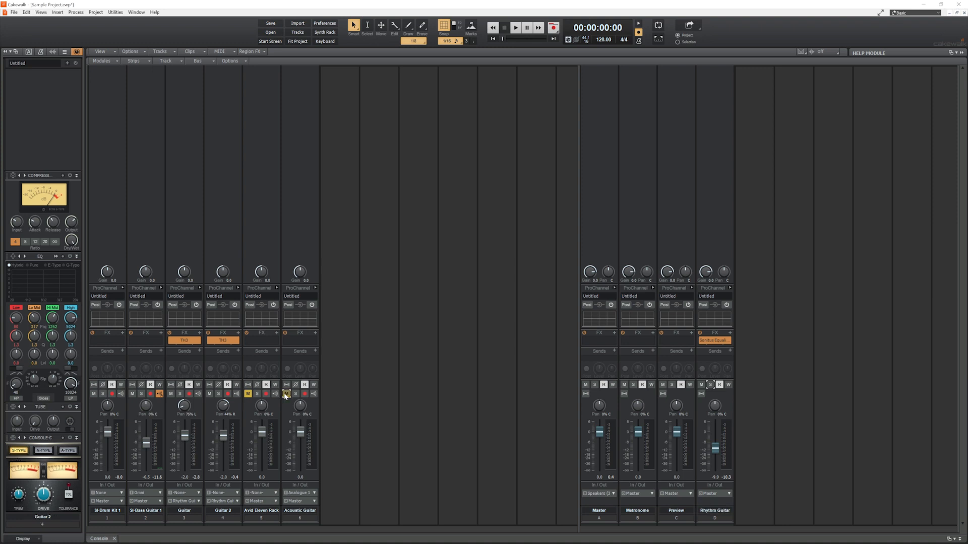
{"action": "right_click", "coordinate": [297, 340]}
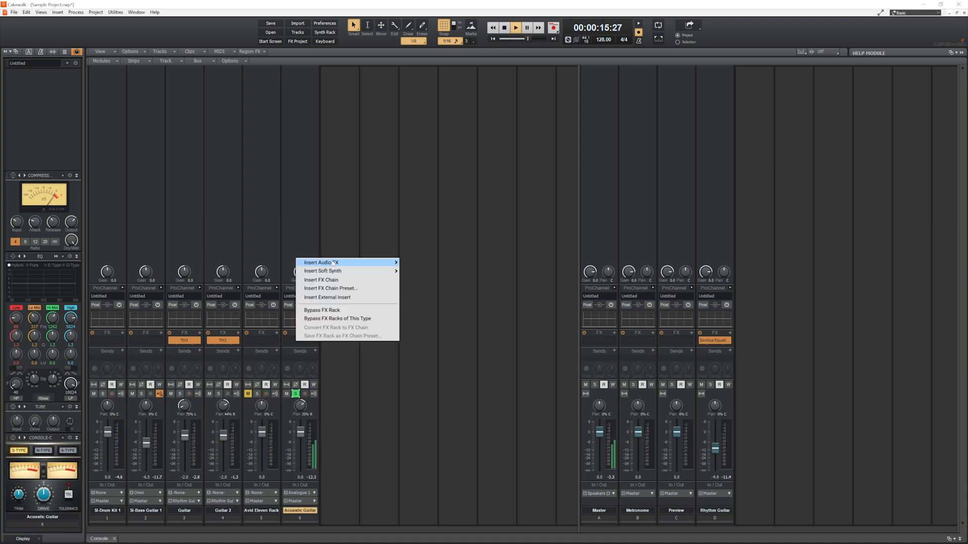
{"action": "mouse_move", "coordinate": [353, 263]}
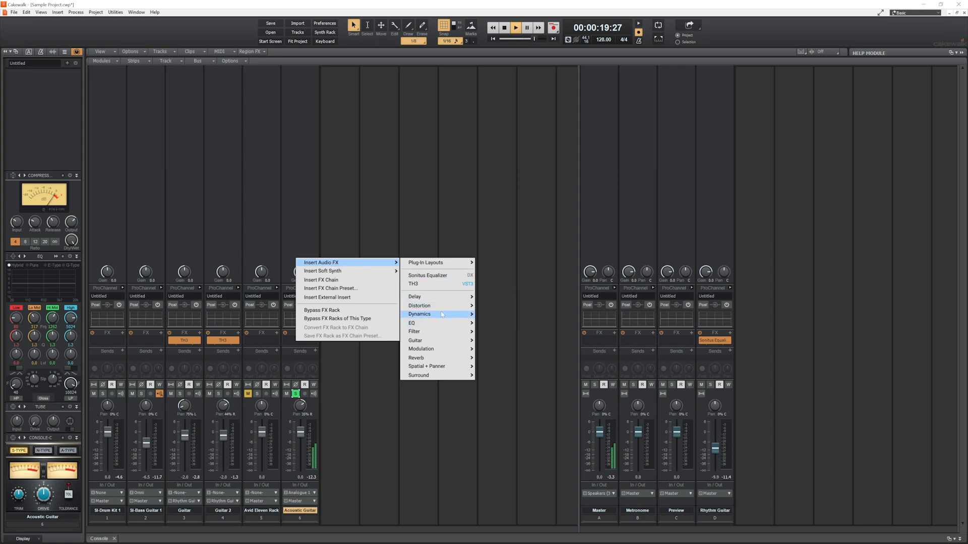
{"action": "mouse_move", "coordinate": [443, 314]}
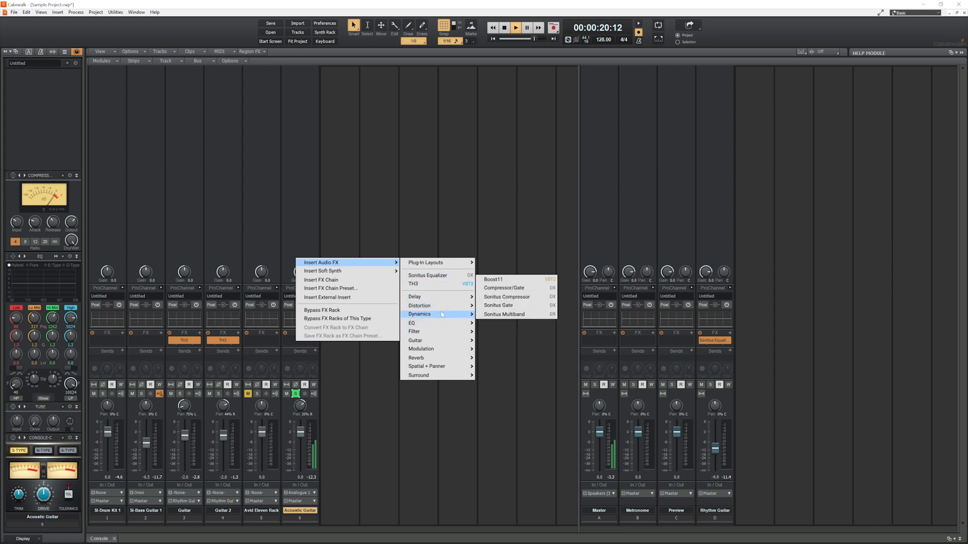
{"action": "left_click", "coordinate": [512, 301]}
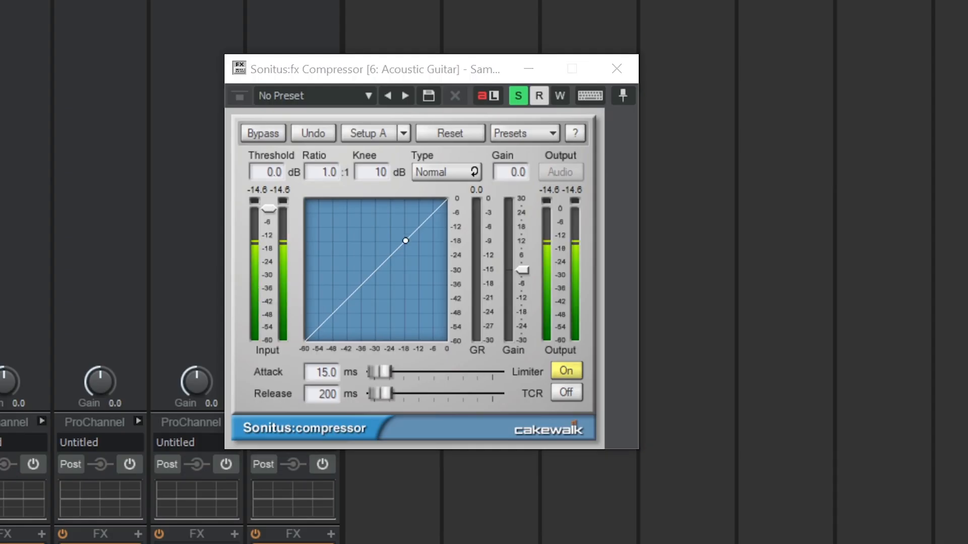
{"action": "left_click", "coordinate": [369, 97]}
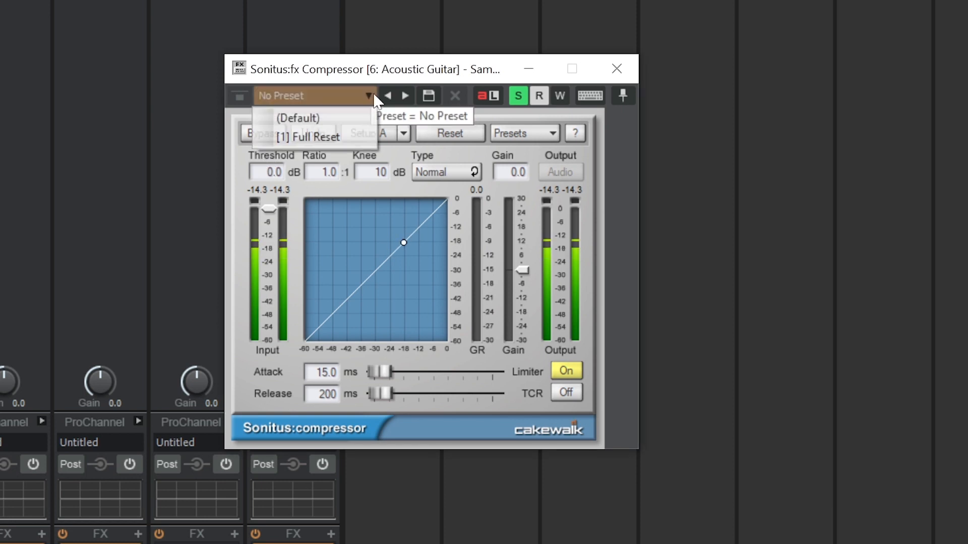
{"action": "left_click", "coordinate": [416, 154]}
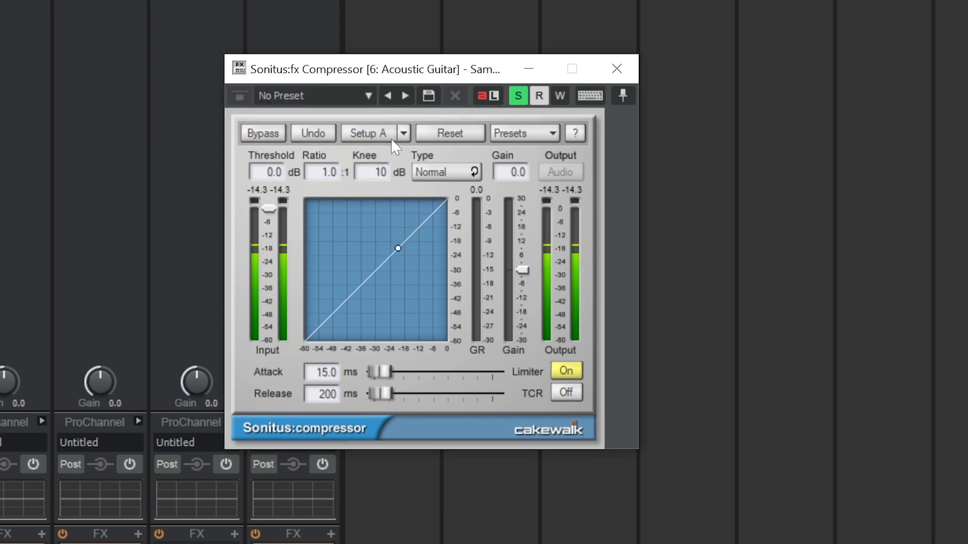
{"action": "left_click", "coordinate": [521, 134]}
{"action": "mouse_move", "coordinate": [574, 201]}
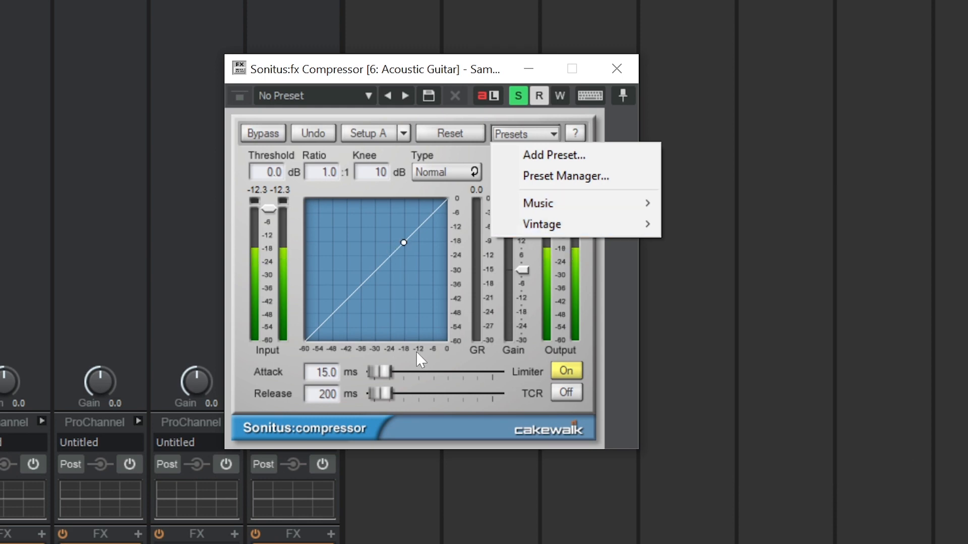
Set the Acoustic Guitar compressor to a 2.9:1 ratio, about -22.0 dB threshold, about 289 ms release and an attack slightly above 19.4 ms
{"action": "left_click_drag", "start_coordinate": [378, 367], "coordinate": [383, 394]}
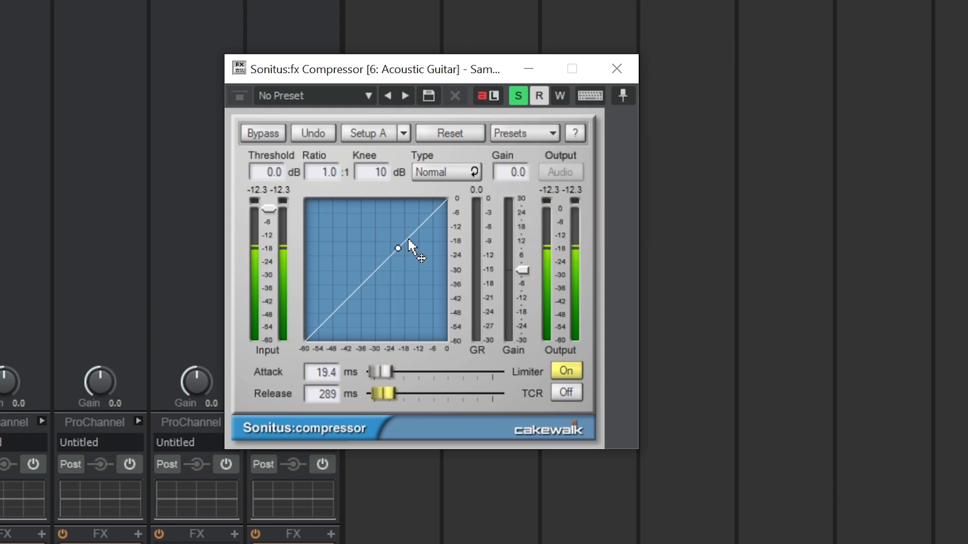
{"action": "left_click_drag", "start_coordinate": [328, 175], "coordinate": [308, 179]}
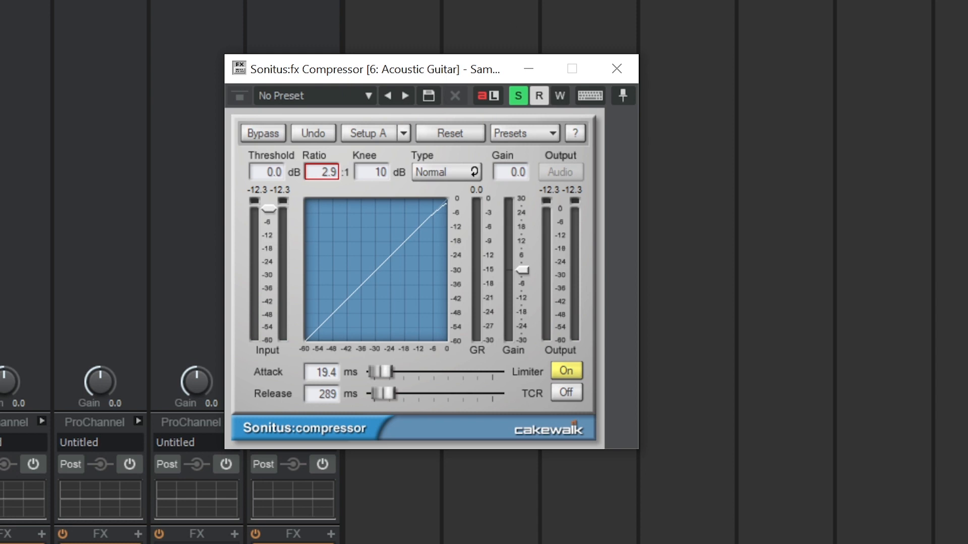
{"action": "key", "text": "space"}
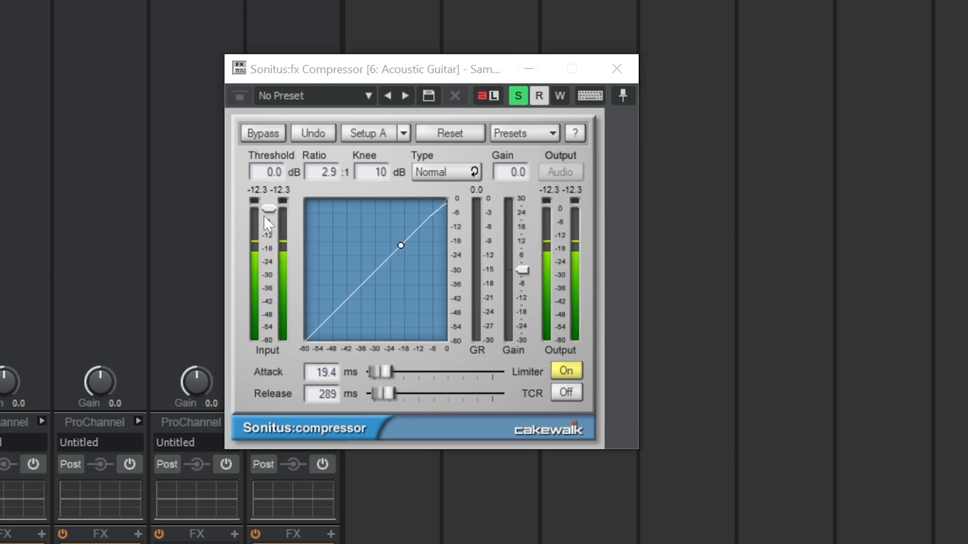
{"action": "left_click_drag", "start_coordinate": [270, 209], "coordinate": [269, 252]}
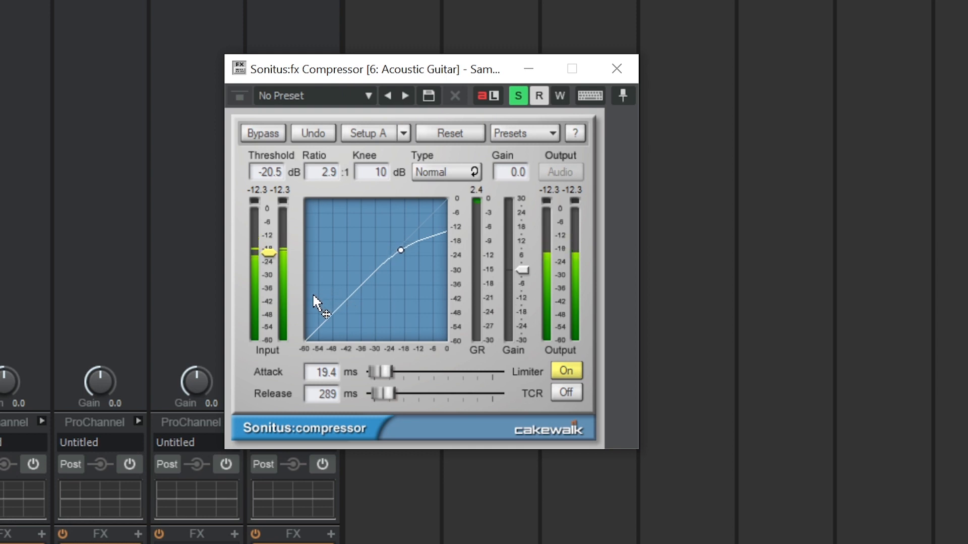
{"action": "left_click_drag", "start_coordinate": [269, 252], "coordinate": [269, 257]}
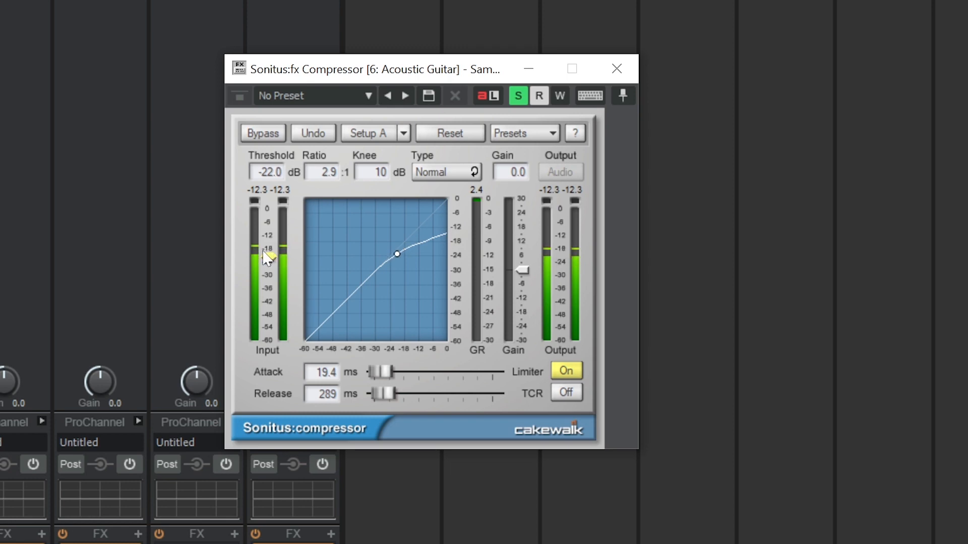
{"action": "left_click_drag", "start_coordinate": [381, 372], "coordinate": [384, 372]}
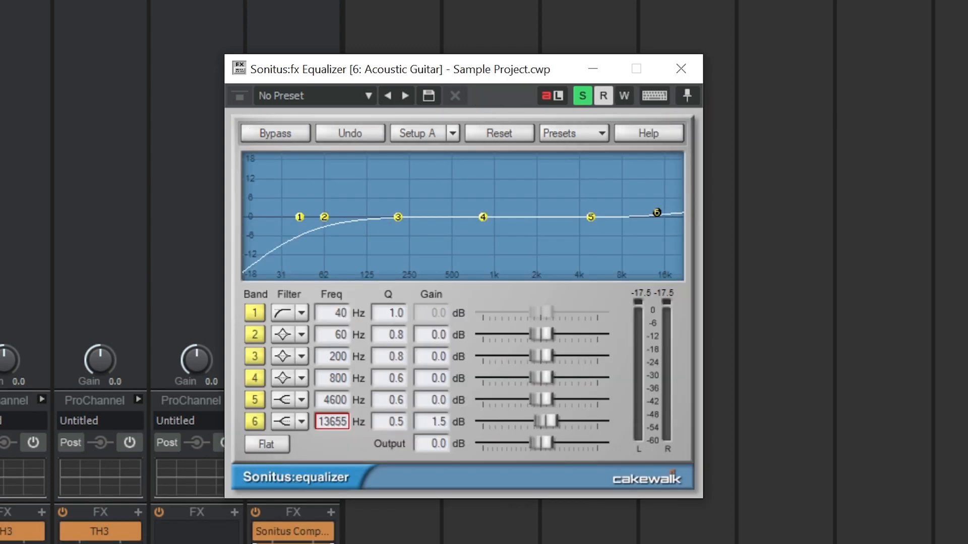
In the Acoustic Guitar equalizer, move band 6 to about 9120 Hz with a slight boost and cut band 3 slightly
{"action": "left_click_drag", "start_coordinate": [331, 422], "coordinate": [332, 396]}
{"action": "left_click_drag", "start_coordinate": [659, 212], "coordinate": [633, 212]}
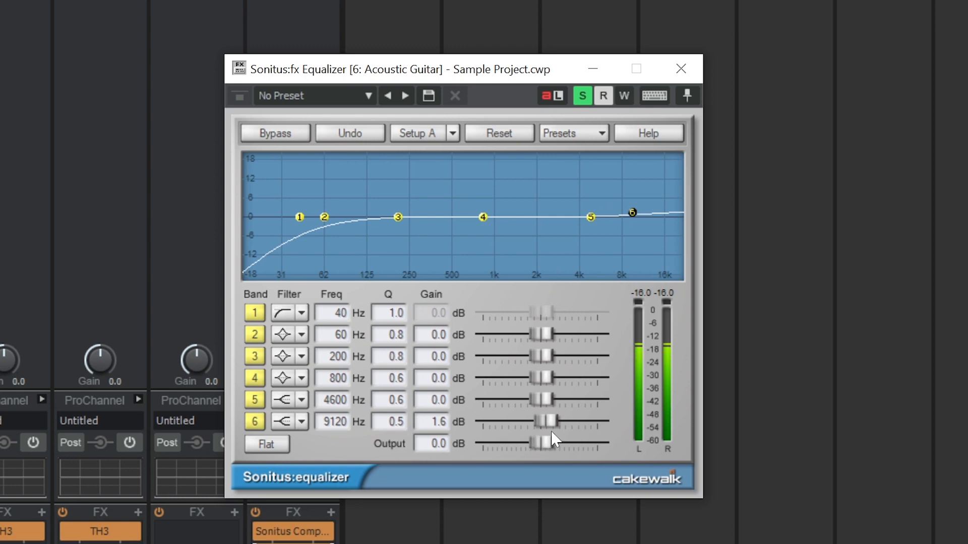
{"action": "left_click_drag", "start_coordinate": [545, 422], "coordinate": [544, 421]}
{"action": "left_click_drag", "start_coordinate": [538, 356], "coordinate": [532, 356]}
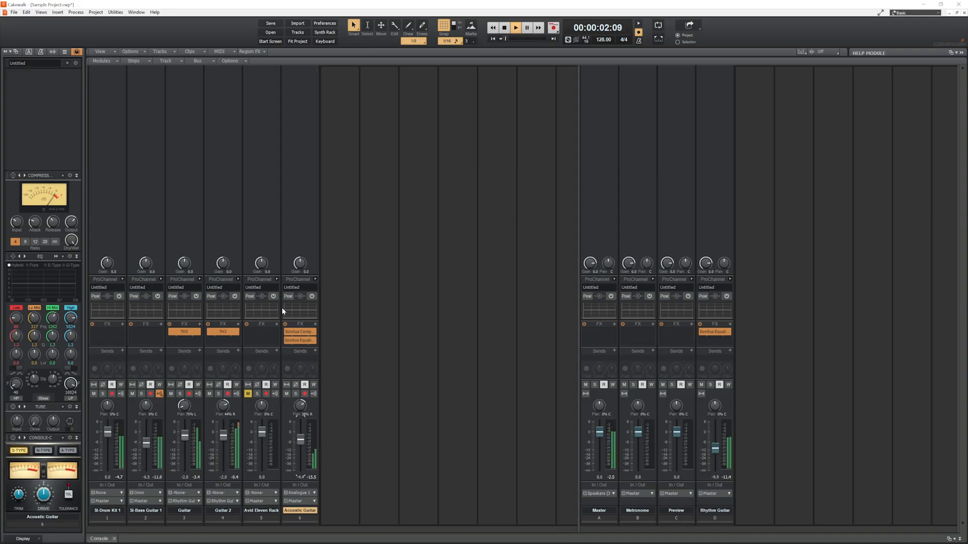
Lower the Acoustic Guitar track's fader during playback and stop the project
{"action": "left_click_drag", "start_coordinate": [301, 440], "coordinate": [301, 446]}
{"action": "left_click", "coordinate": [505, 28]}
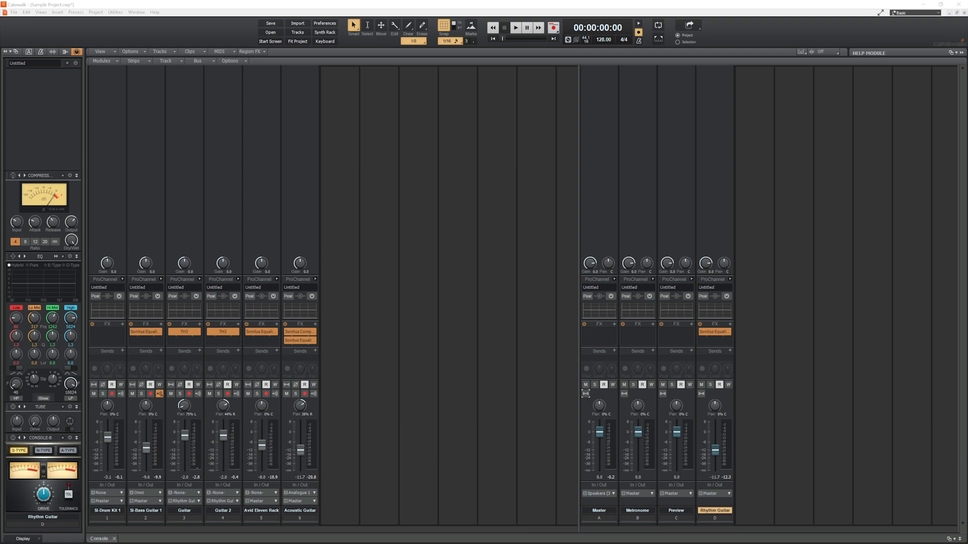
Insert a new stereo bus and name it Reverb
{"action": "left_click", "coordinate": [104, 3]}
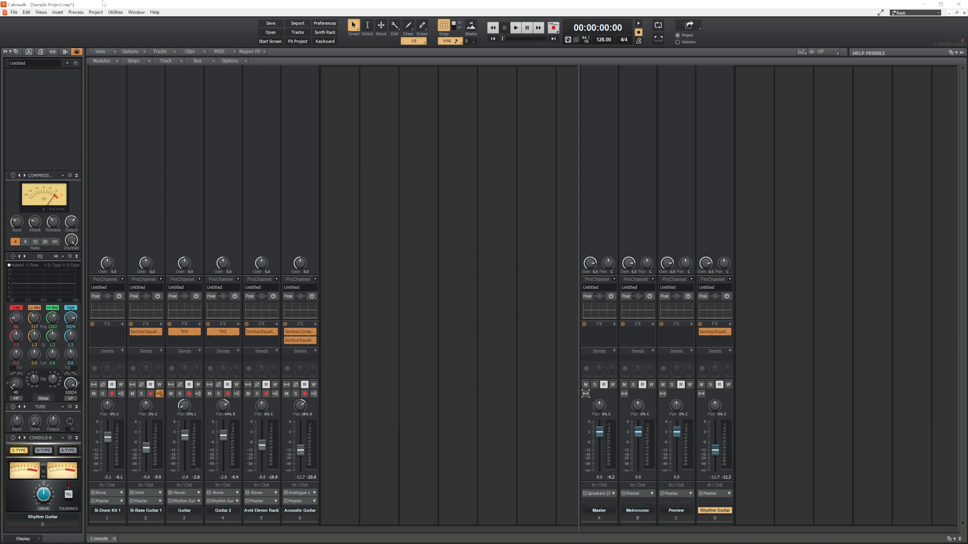
{"action": "left_click", "coordinate": [58, 12]}
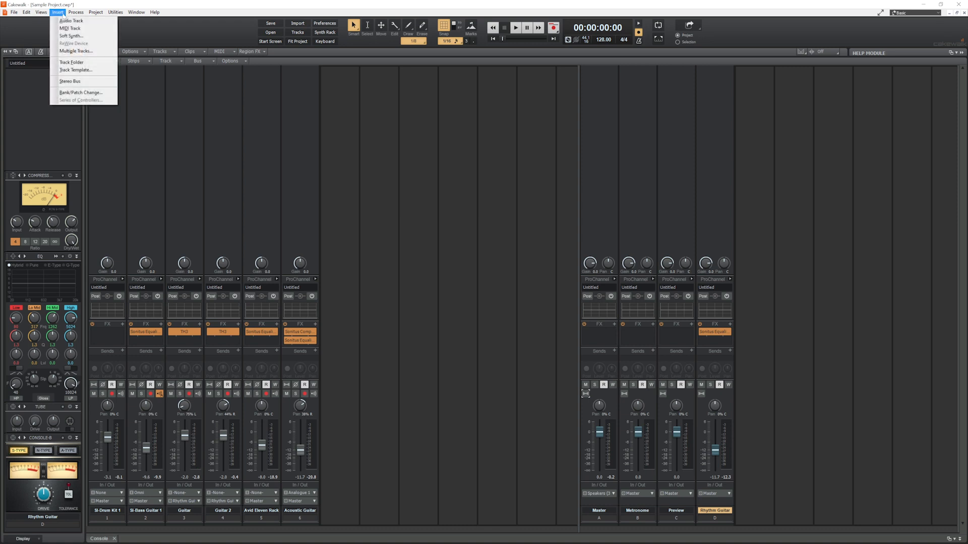
{"action": "left_click", "coordinate": [71, 83]}
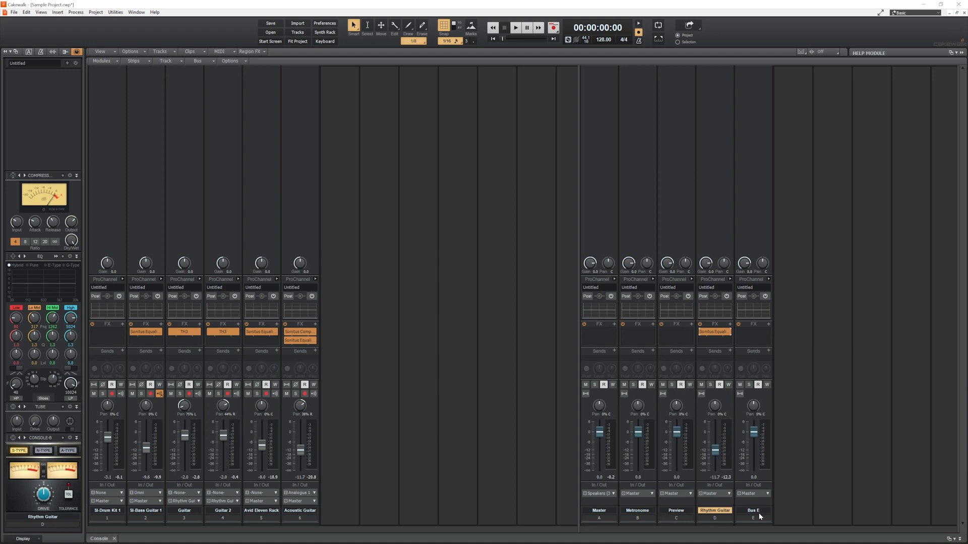
{"action": "double_click", "coordinate": [759, 513]}
{"action": "type", "text": "verb"}
{"action": "key", "text": "Return"}
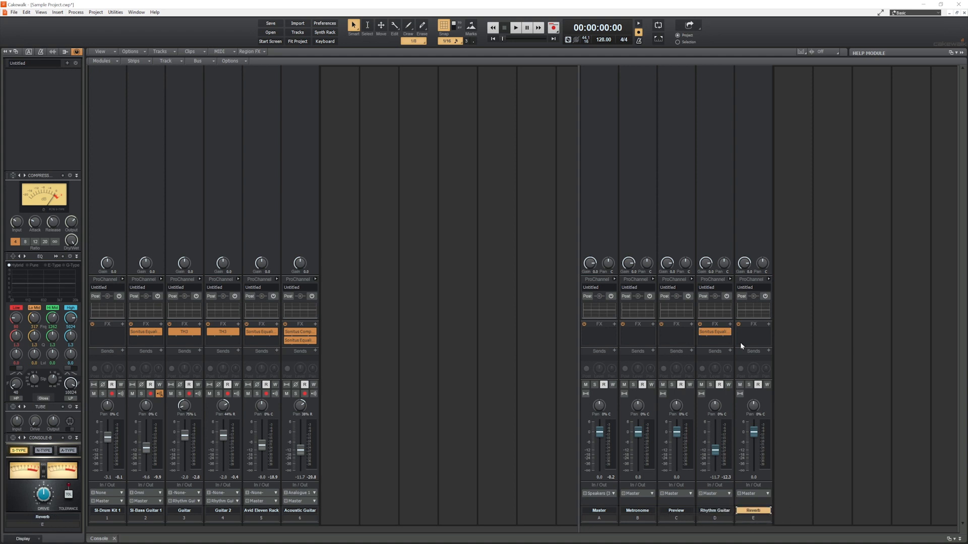
Insert a Sonitus Reverb on the Reverb bus and load its Basic Reverb preset for aux buses
{"action": "left_click", "coordinate": [768, 326]}
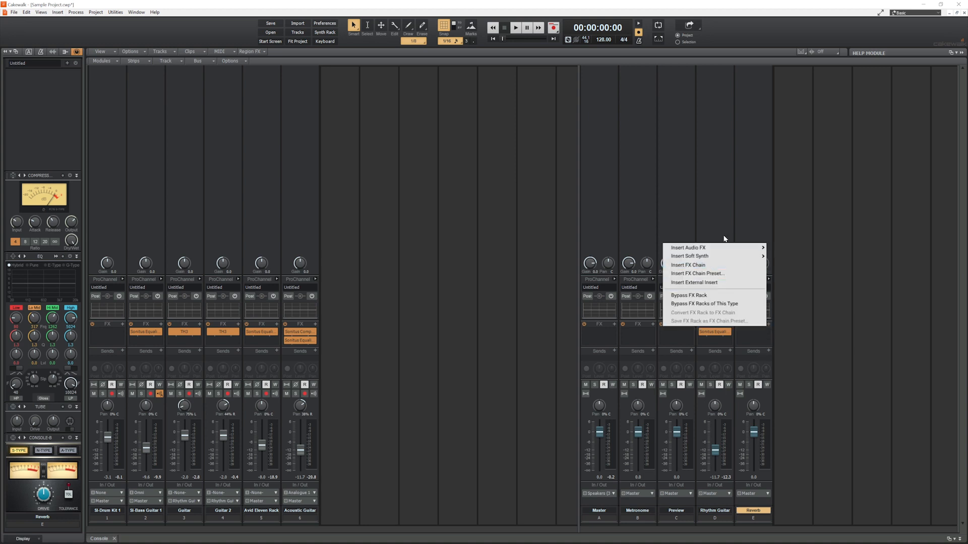
{"action": "mouse_move", "coordinate": [703, 250]}
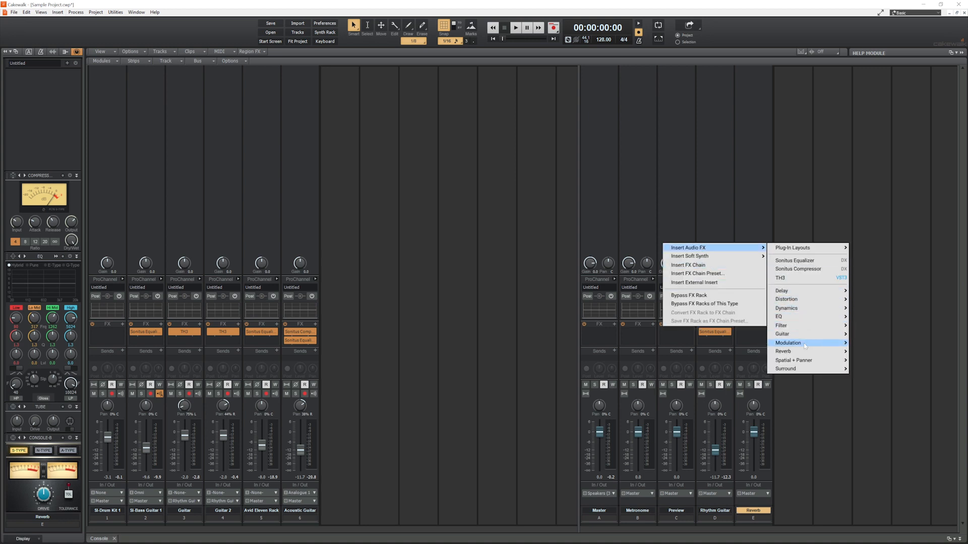
{"action": "mouse_move", "coordinate": [803, 348]}
{"action": "left_click", "coordinate": [867, 351]}
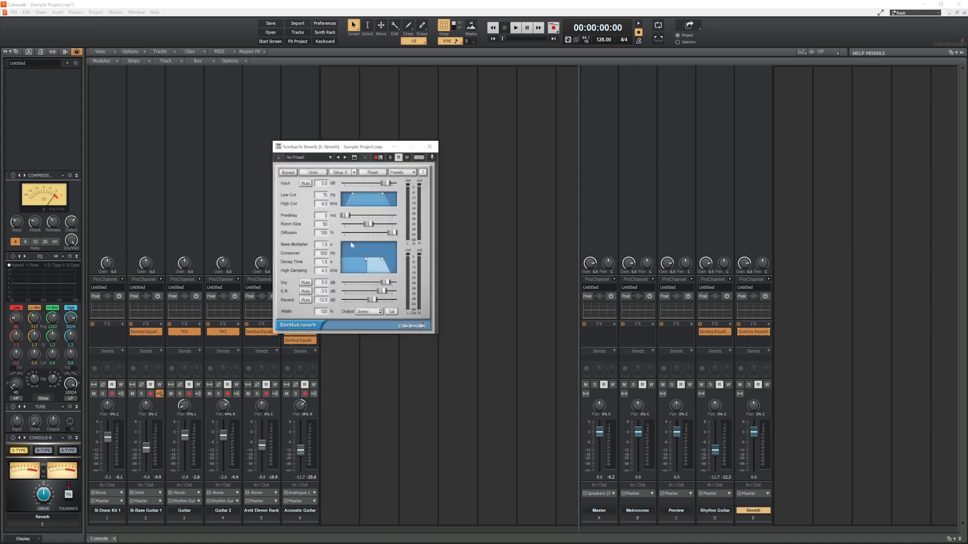
{"action": "left_click", "coordinate": [401, 172]}
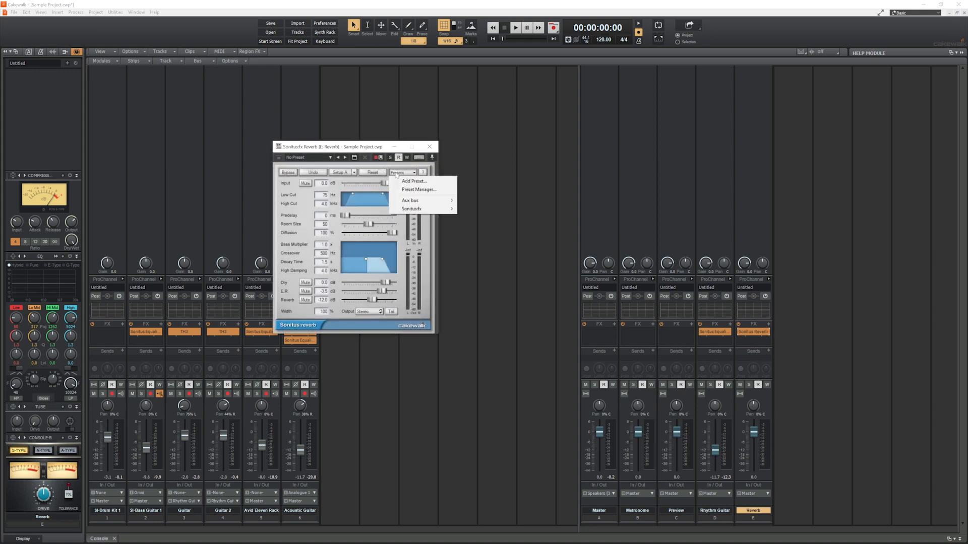
{"action": "mouse_move", "coordinate": [411, 203]}
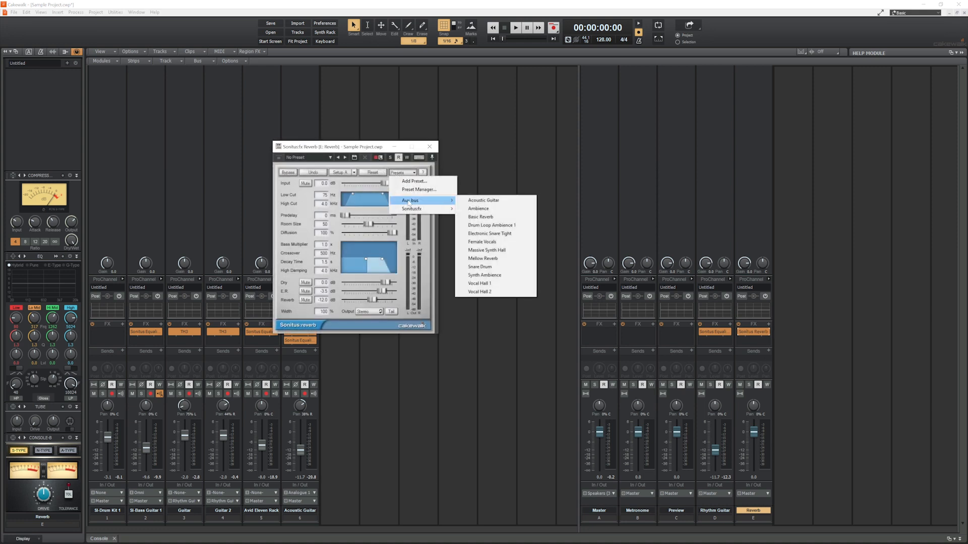
{"action": "left_click", "coordinate": [496, 217]}
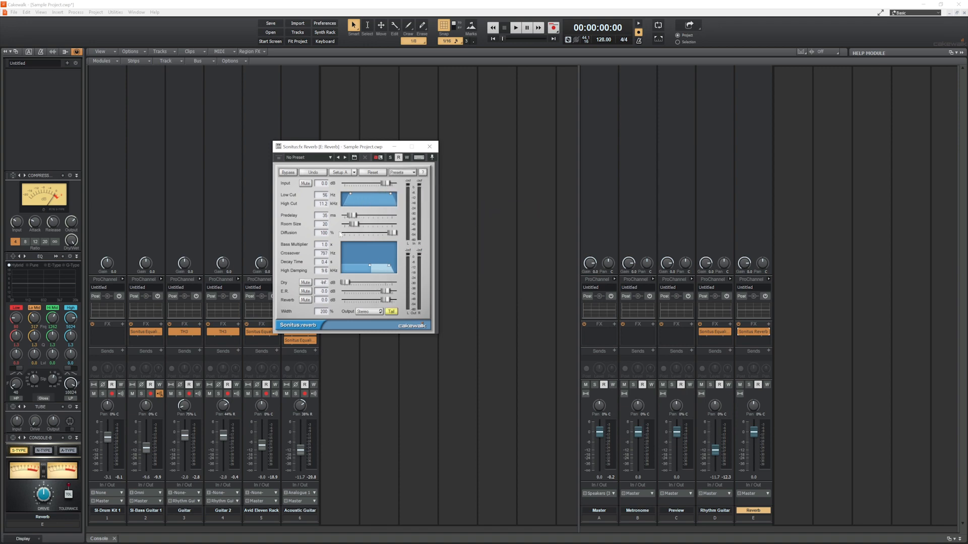
Add Reverb sends to the Rhythm Guitar bus and the Avid Eleven Rack track, each at a level of about -13 dB
{"action": "right_click", "coordinate": [728, 352]}
{"action": "left_click", "coordinate": [730, 384]}
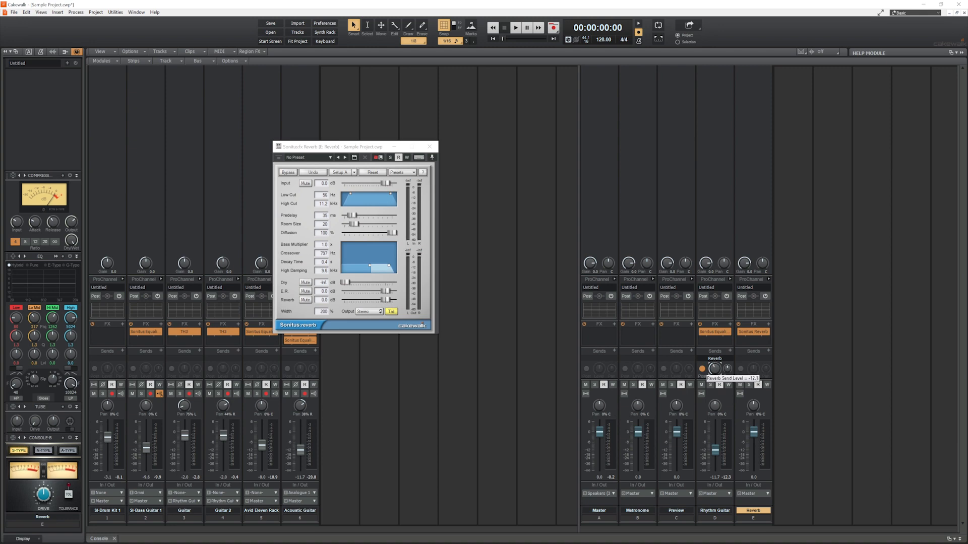
{"action": "left_click", "coordinate": [236, 359]}
{"action": "right_click", "coordinate": [277, 353]}
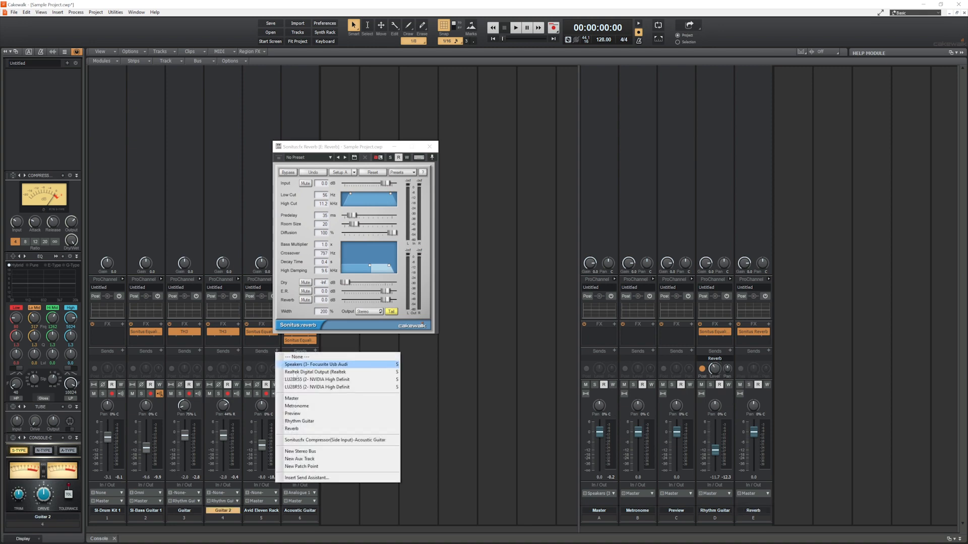
{"action": "left_click", "coordinate": [303, 427]}
{"action": "mouse_move", "coordinate": [261, 369]}
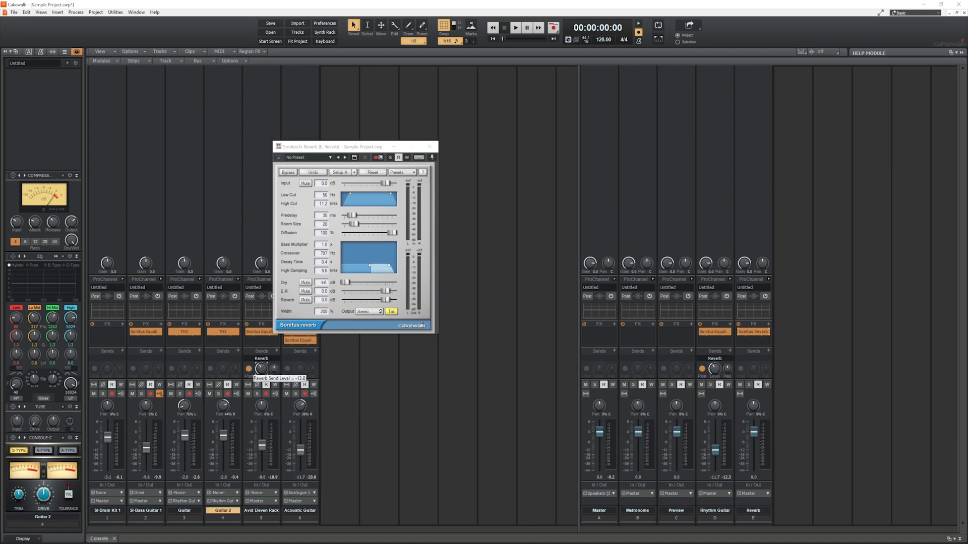
Add a send from the Acoustic Guitar track to the Rhythm Guitar bus with a level of about -9 dB
{"action": "left_click", "coordinate": [315, 352]}
{"action": "left_click", "coordinate": [337, 421]}
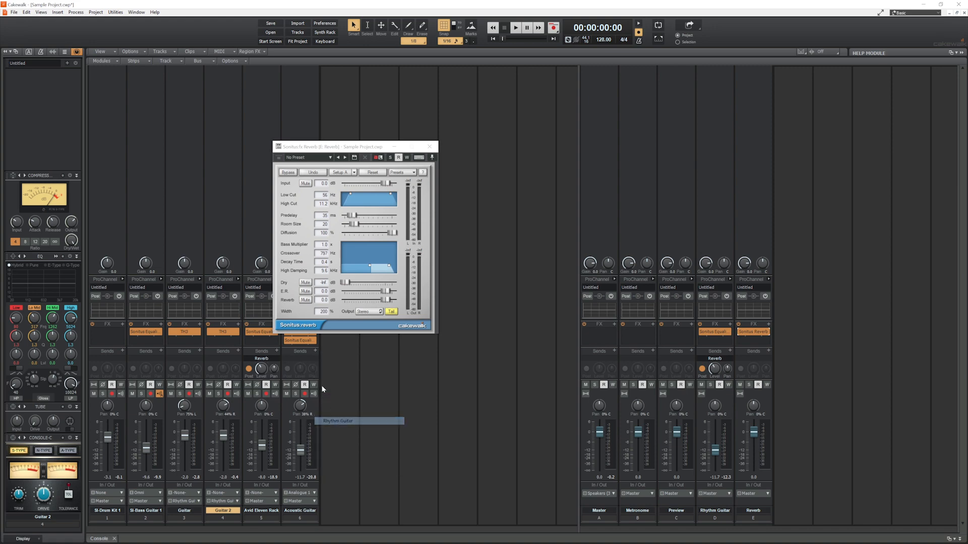
{"action": "mouse_move", "coordinate": [300, 370]}
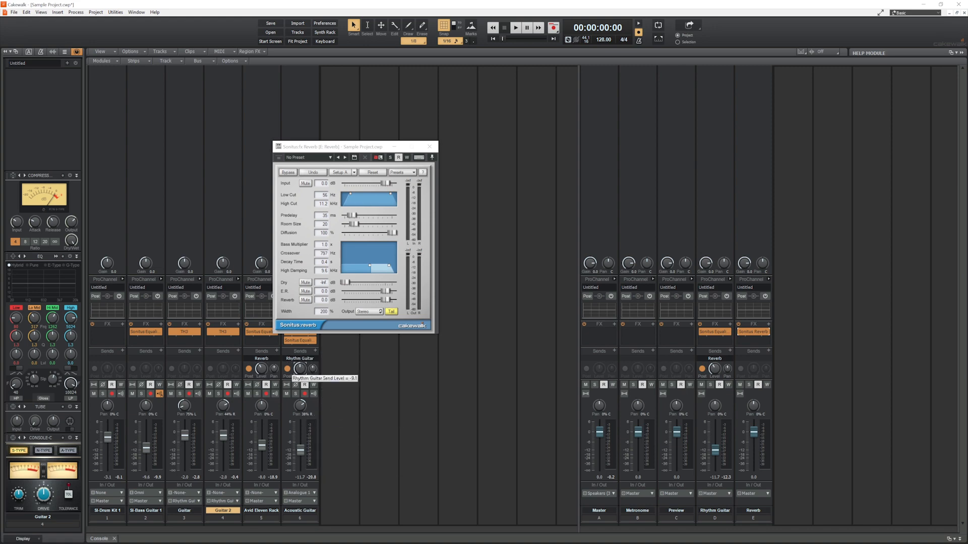
{"action": "left_click_drag", "start_coordinate": [300, 369], "coordinate": [300, 369]}
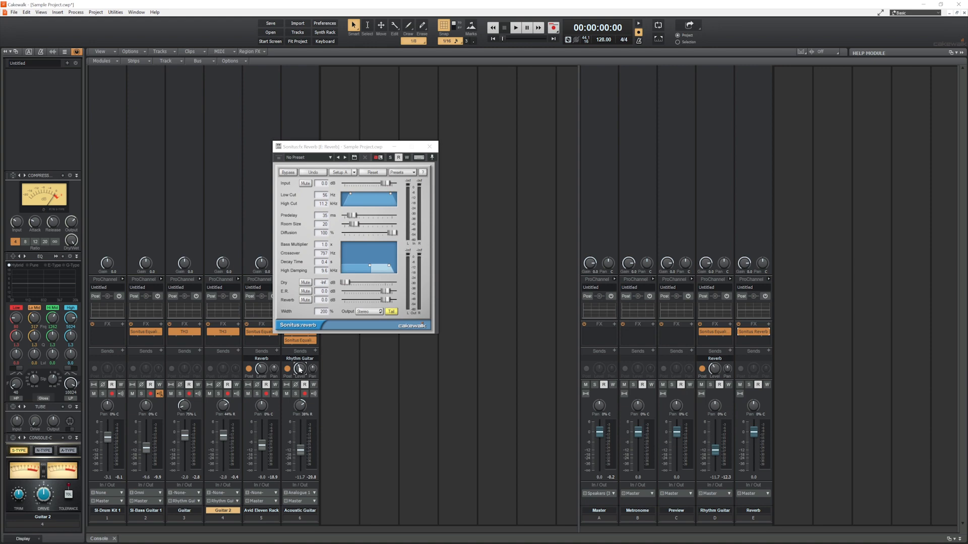
Add a Reverb send to the SI-Drum Kit 1 track at a level of about -12 dB and check the mix in playback
{"action": "left_click", "coordinate": [123, 350]}
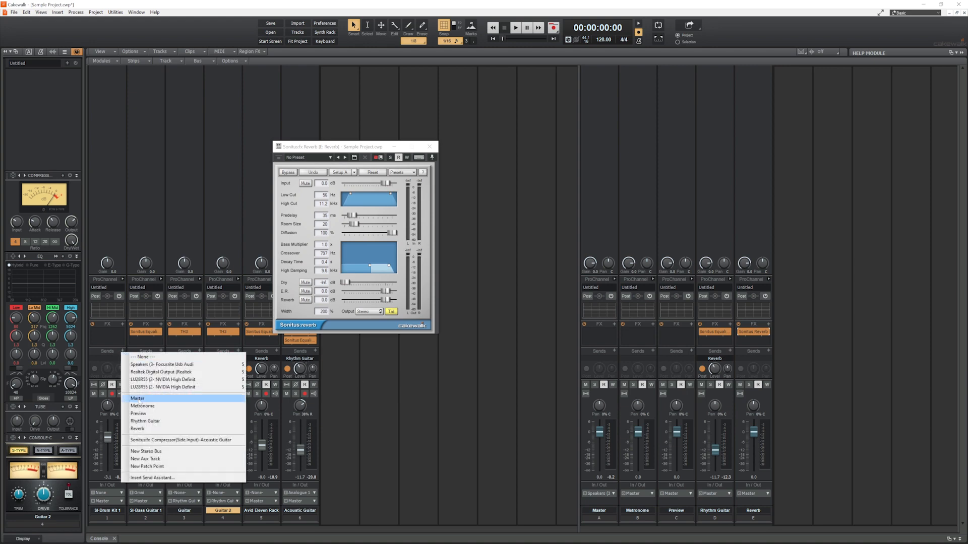
{"action": "left_click", "coordinate": [147, 429]}
{"action": "left_click_drag", "start_coordinate": [110, 370], "coordinate": [110, 372]}
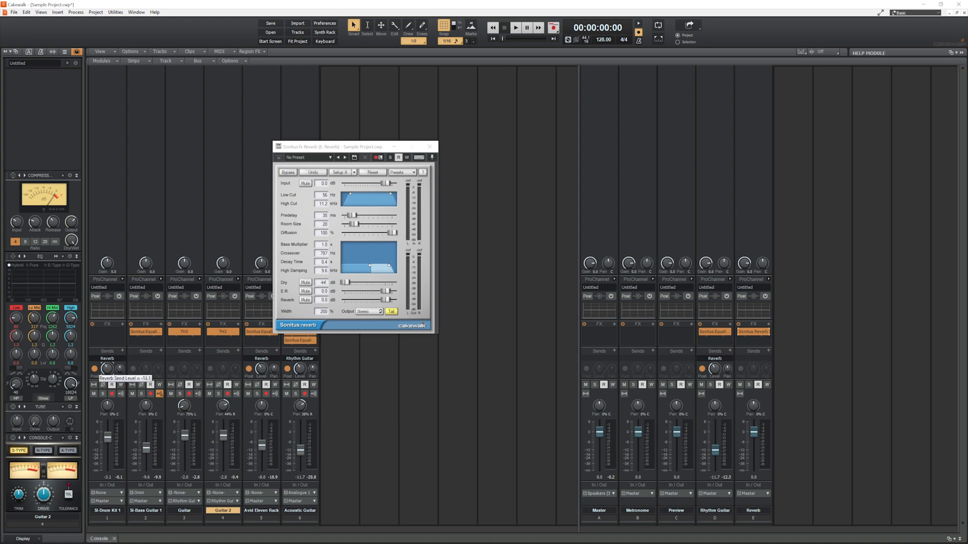
{"action": "left_click_drag", "start_coordinate": [110, 372], "coordinate": [110, 370]}
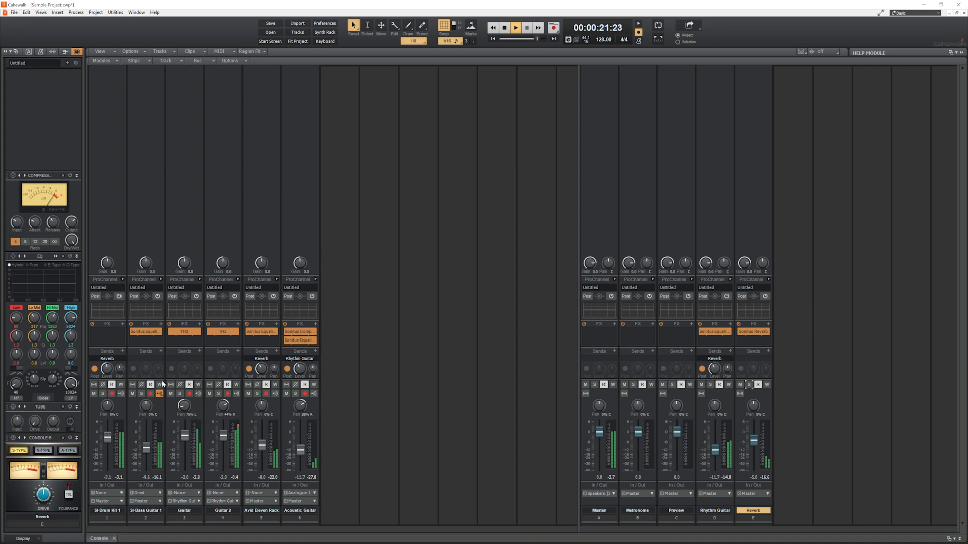
{"action": "left_click", "coordinate": [503, 29]}
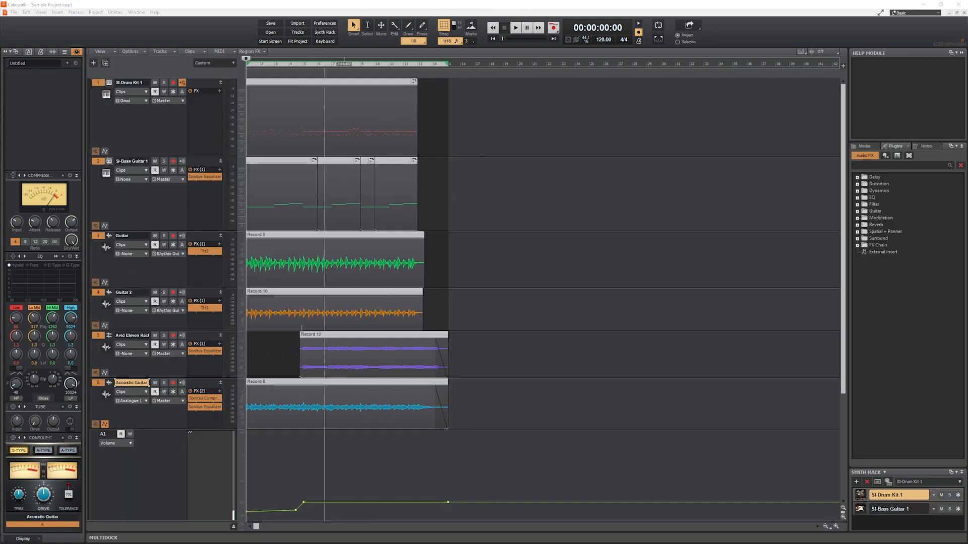
Open the audio export settings and configure a Wave file with 16-bit depth and Triangular dithering
{"action": "left_click", "coordinate": [15, 12]}
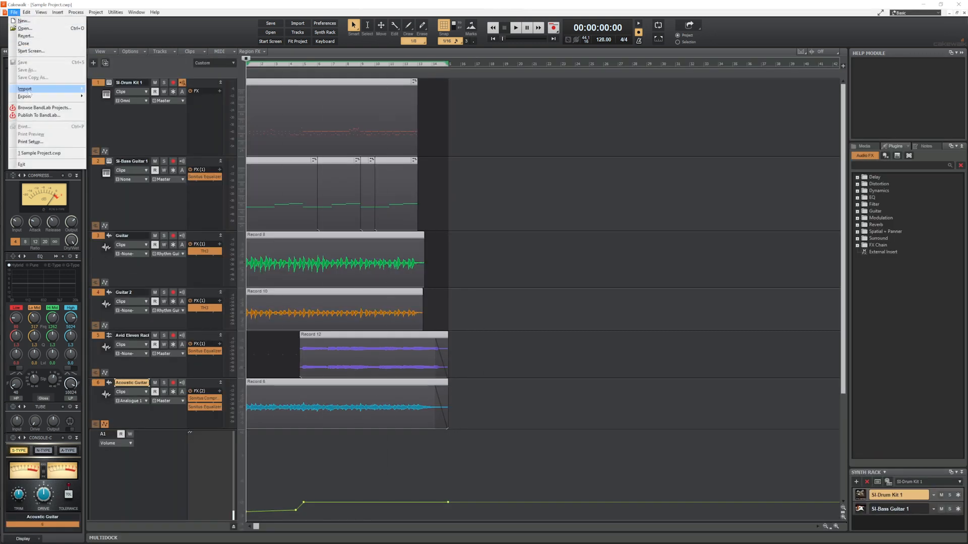
{"action": "mouse_move", "coordinate": [50, 96]}
{"action": "left_click", "coordinate": [117, 97]}
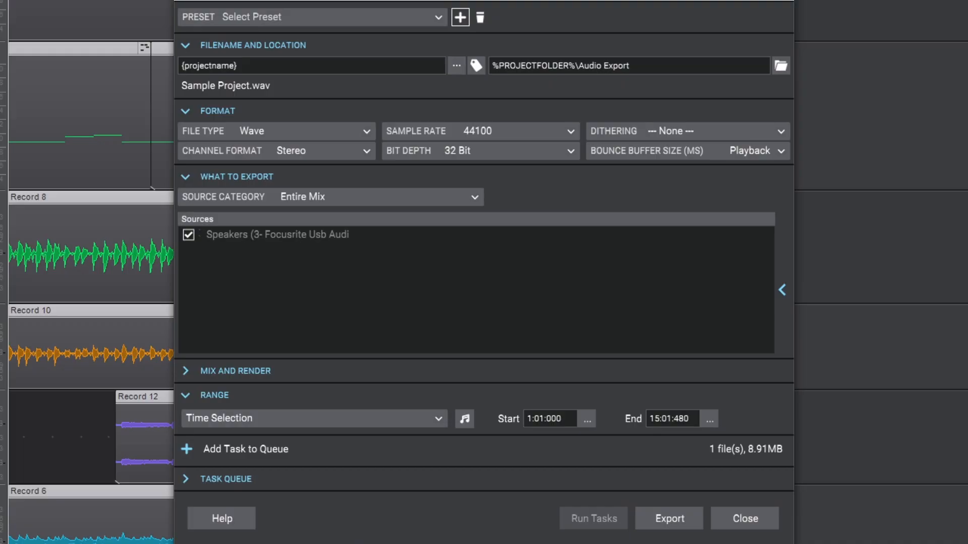
{"action": "left_click", "coordinate": [251, 136]}
{"action": "left_click", "coordinate": [249, 150]}
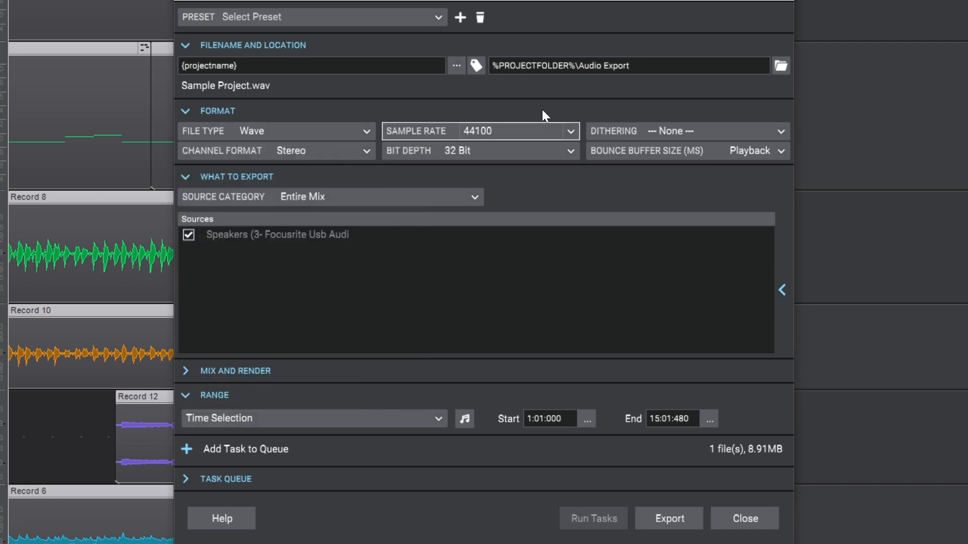
{"action": "left_click", "coordinate": [506, 150]}
{"action": "left_click", "coordinate": [492, 163]}
{"action": "left_click", "coordinate": [667, 131]}
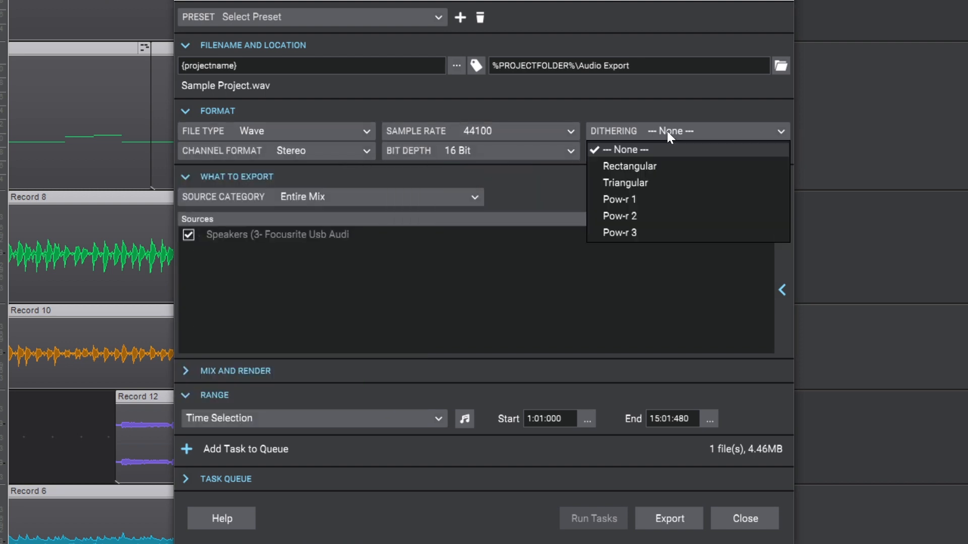
{"action": "left_click", "coordinate": [630, 182]}
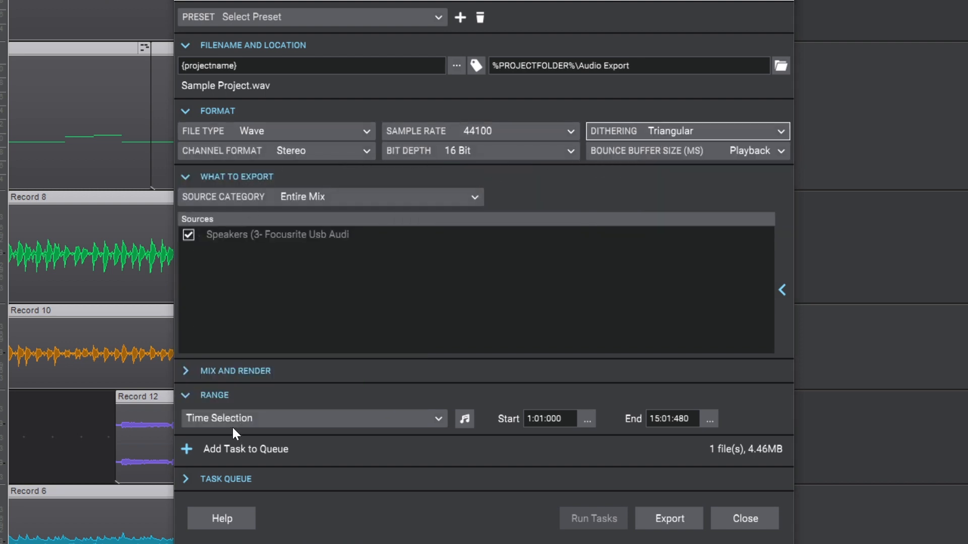
Set the export range to Entire Project and export the entire mix as Sample Project.wav
{"action": "left_click", "coordinate": [249, 363]}
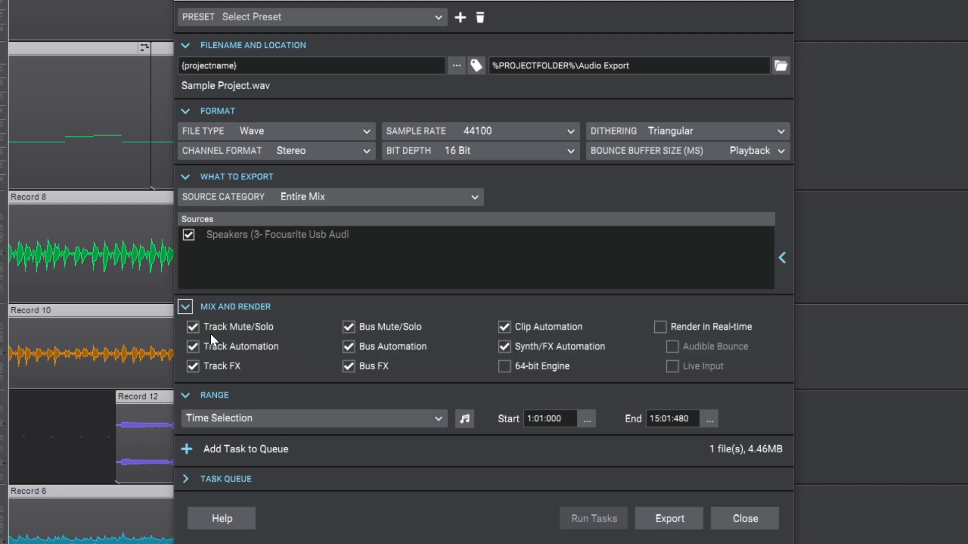
{"action": "left_click", "coordinate": [191, 307]}
{"action": "left_click", "coordinate": [268, 421]}
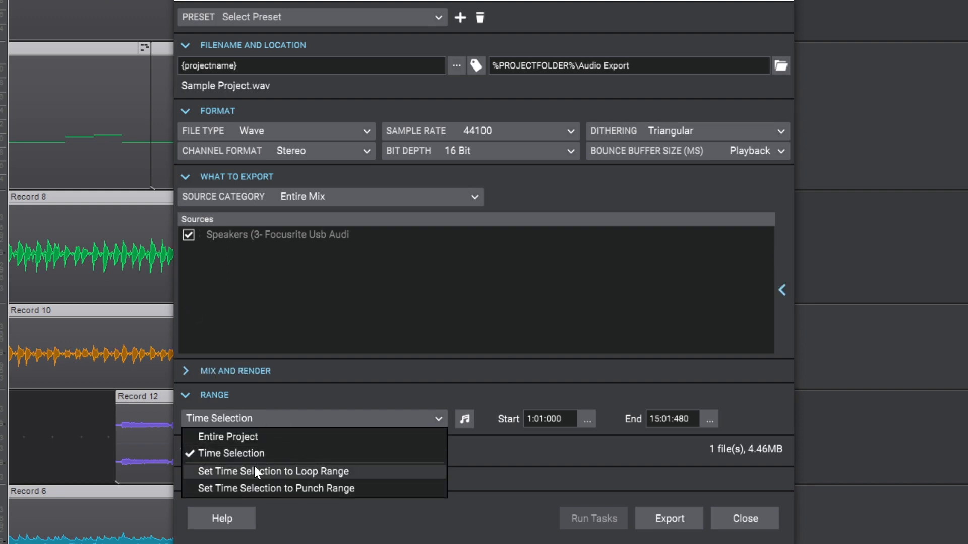
{"action": "left_click", "coordinate": [259, 438]}
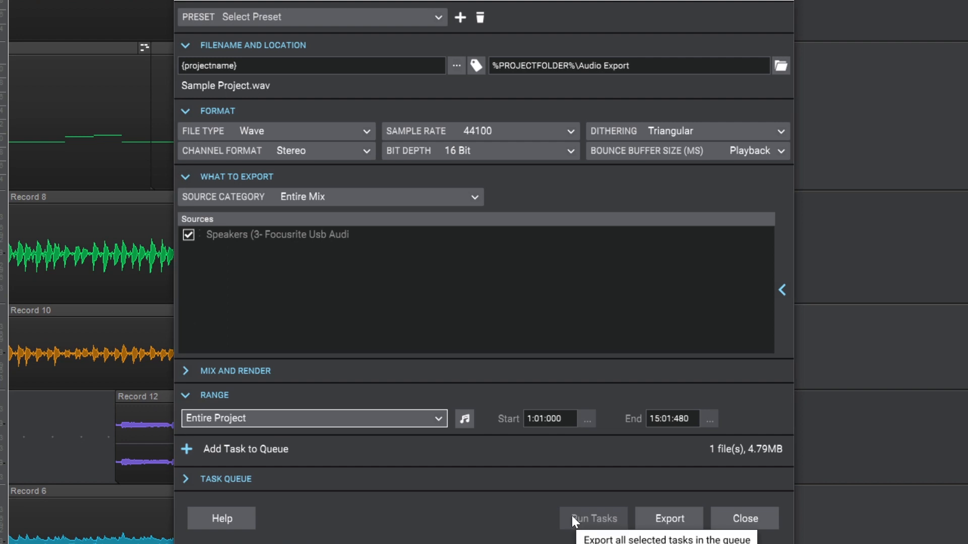
{"action": "left_click", "coordinate": [326, 422]}
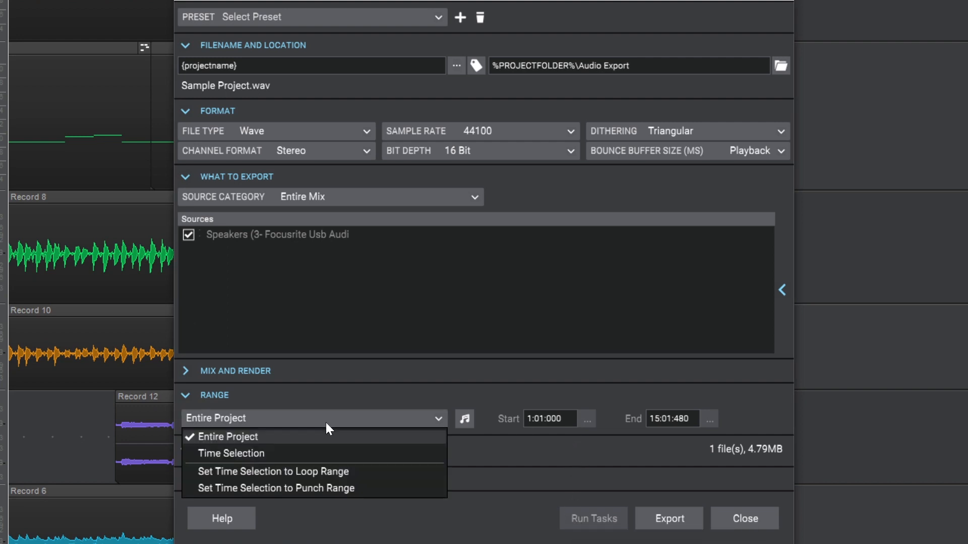
{"action": "left_click", "coordinate": [290, 451]}
{"action": "left_click", "coordinate": [318, 419]}
{"action": "left_click", "coordinate": [300, 436]}
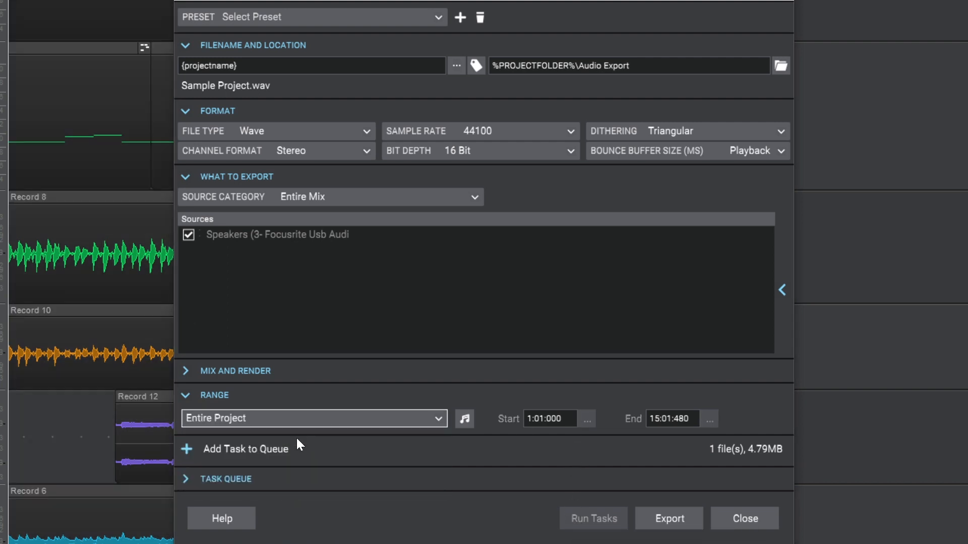
{"action": "left_click", "coordinate": [679, 516]}
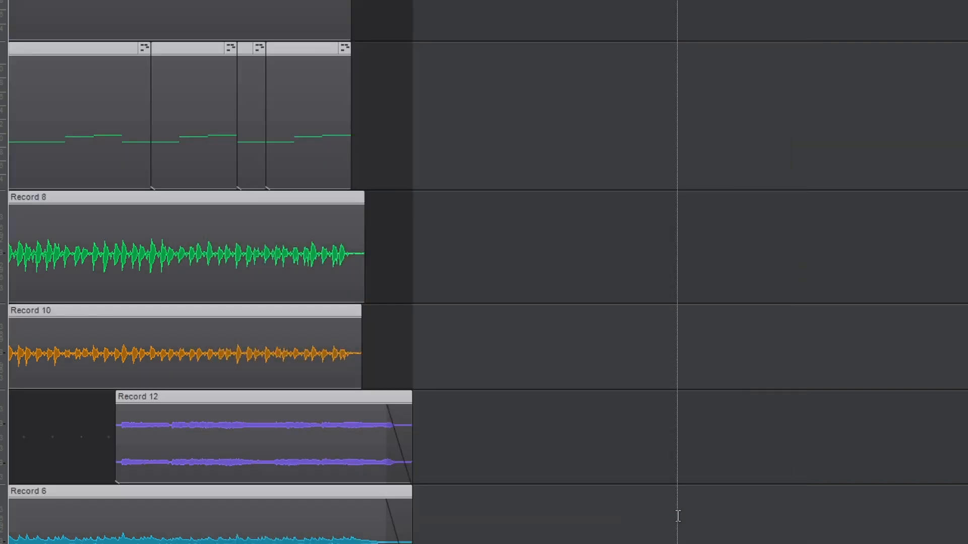